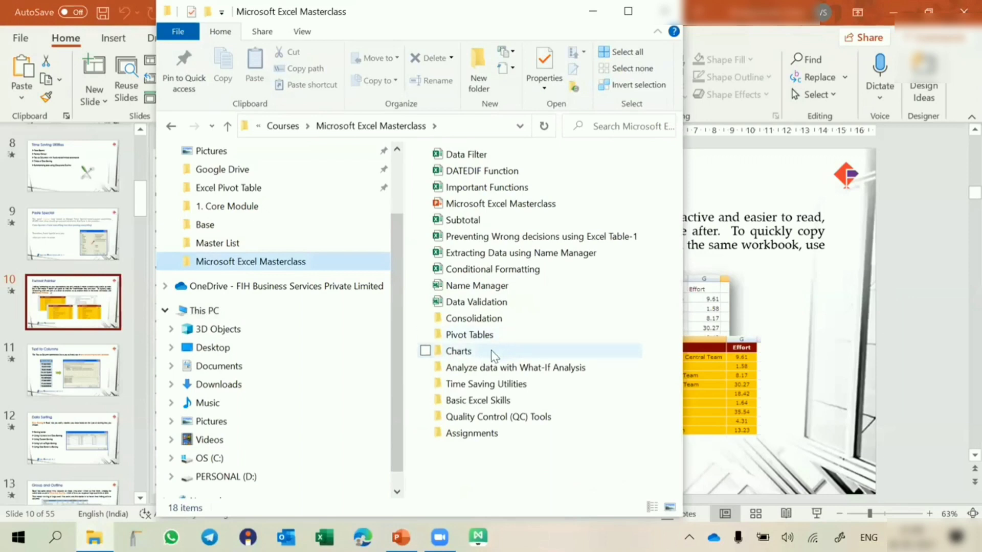
Open the Format Painter workbook from the Time Saving Utilities folder
{"action": "double_click", "coordinate": [489, 394]}
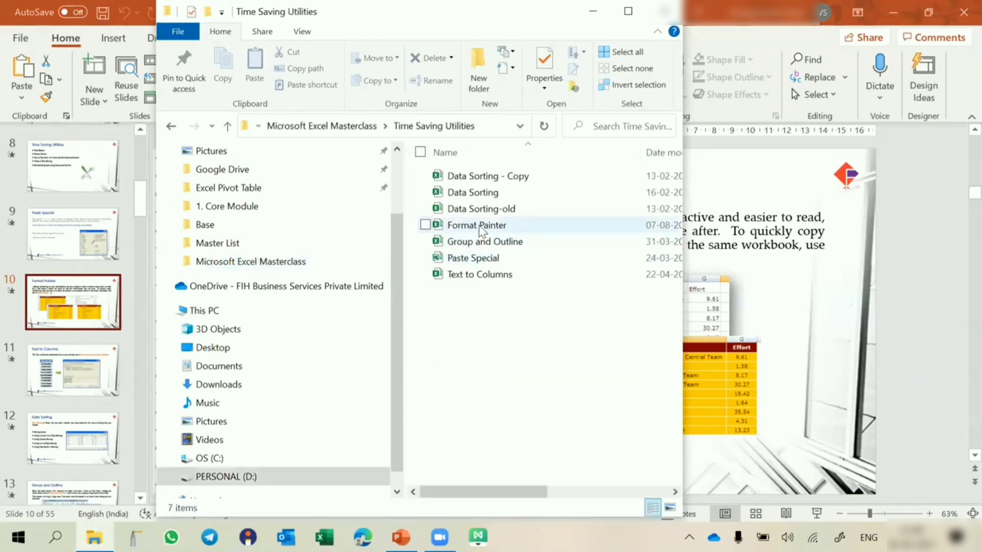
{"action": "double_click", "coordinate": [479, 227]}
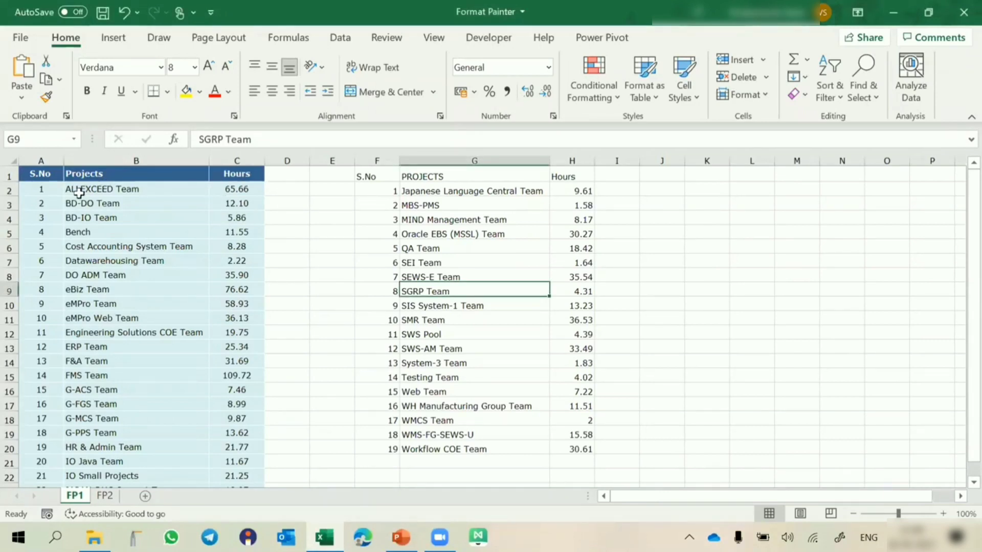
{"action": "left_click", "coordinate": [44, 159]}
{"action": "left_click", "coordinate": [187, 161]}
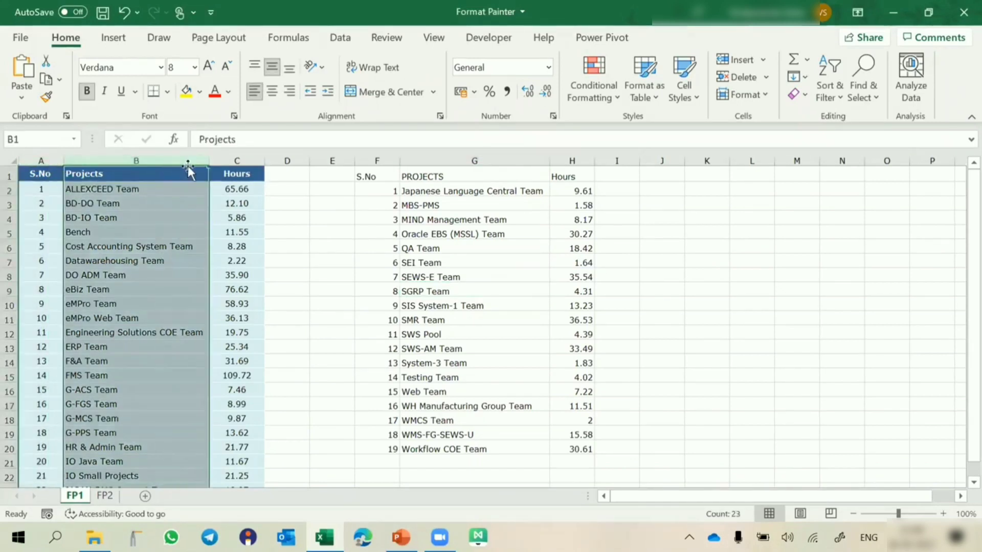
{"action": "left_click", "coordinate": [216, 185]}
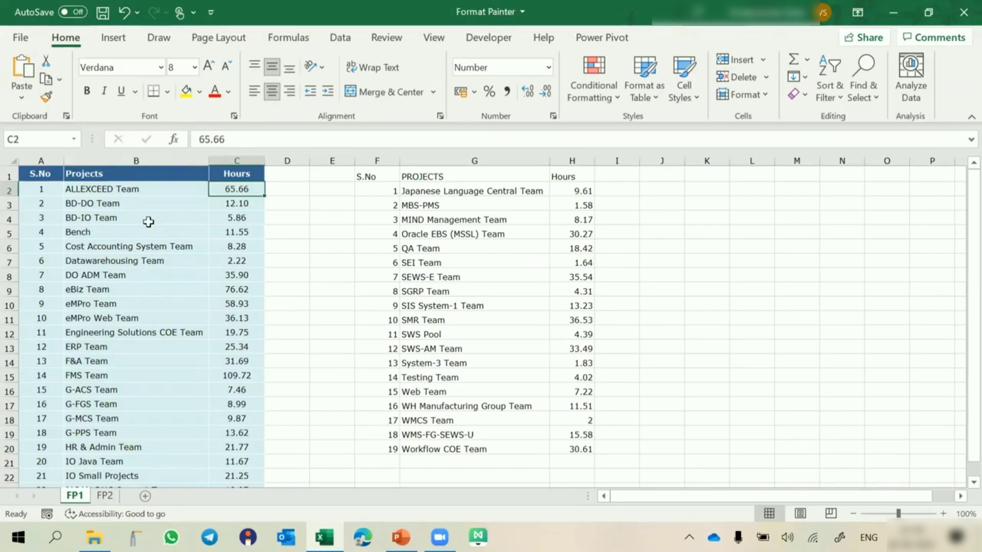
Try Format Painter from the blue table in A1:C23 onto the plain table in F1:H20, and undo it
{"action": "left_click", "coordinate": [40, 177]}
{"action": "left_click_drag", "start_coordinate": [40, 177], "coordinate": [239, 460]}
{"action": "scroll", "coordinate": [193, 349], "scroll_direction": "up", "scroll_amount": 1}
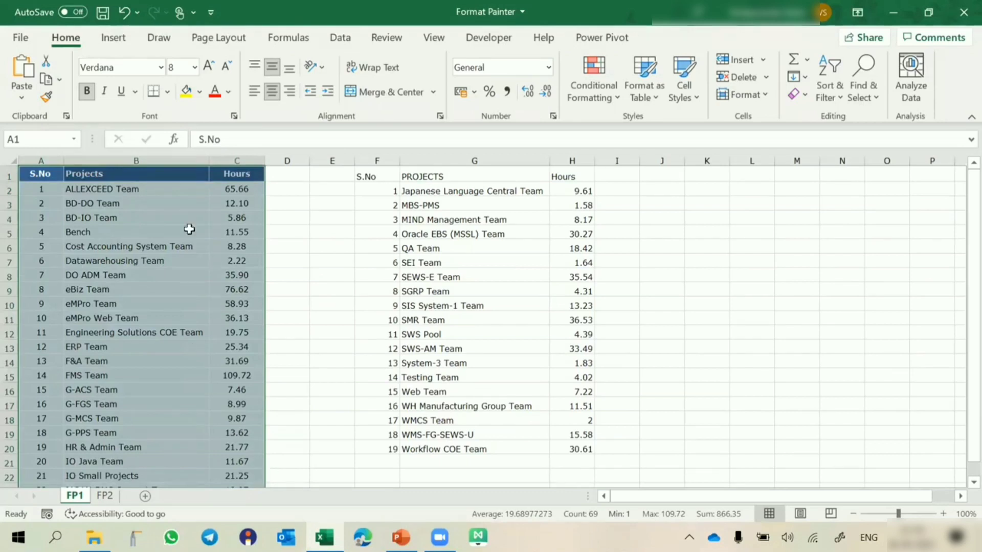
{"action": "left_click", "coordinate": [45, 97]}
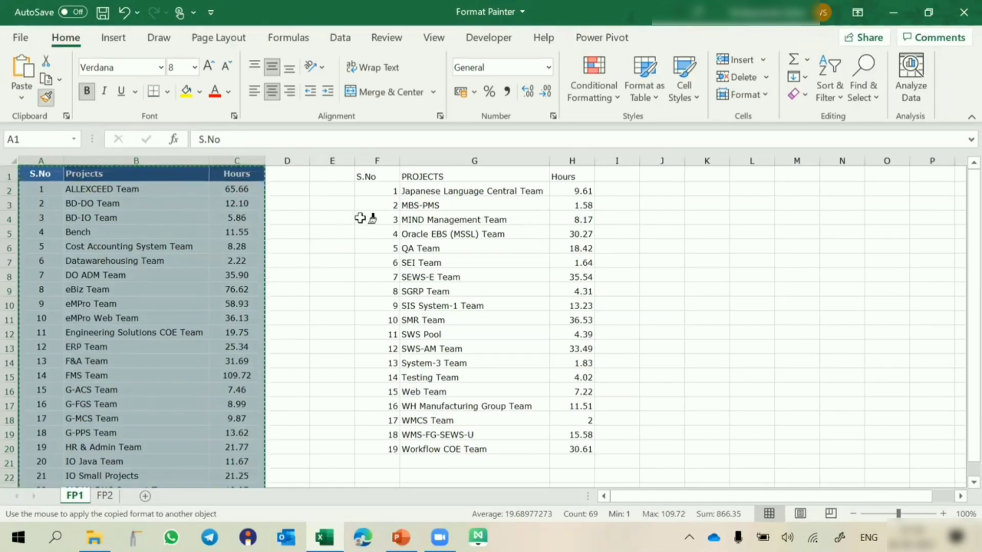
{"action": "mouse_move", "coordinate": [373, 178]}
{"action": "left_mouse_down"}
{"action": "mouse_move", "coordinate": [499, 221]}
{"action": "mouse_move", "coordinate": [554, 339]}
{"action": "mouse_move", "coordinate": [561, 442]}
{"action": "left_mouse_up"}
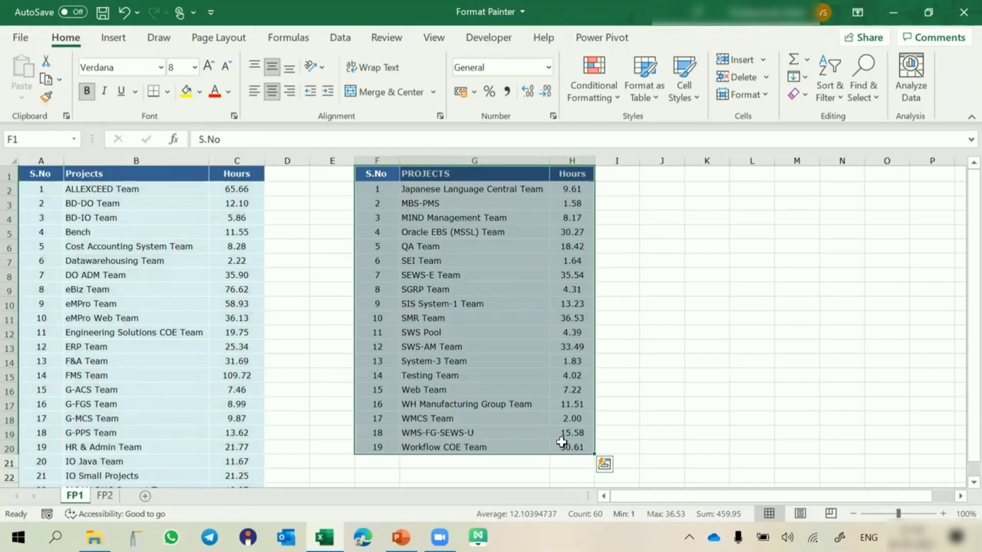
{"action": "key", "text": "ctrl+z"}
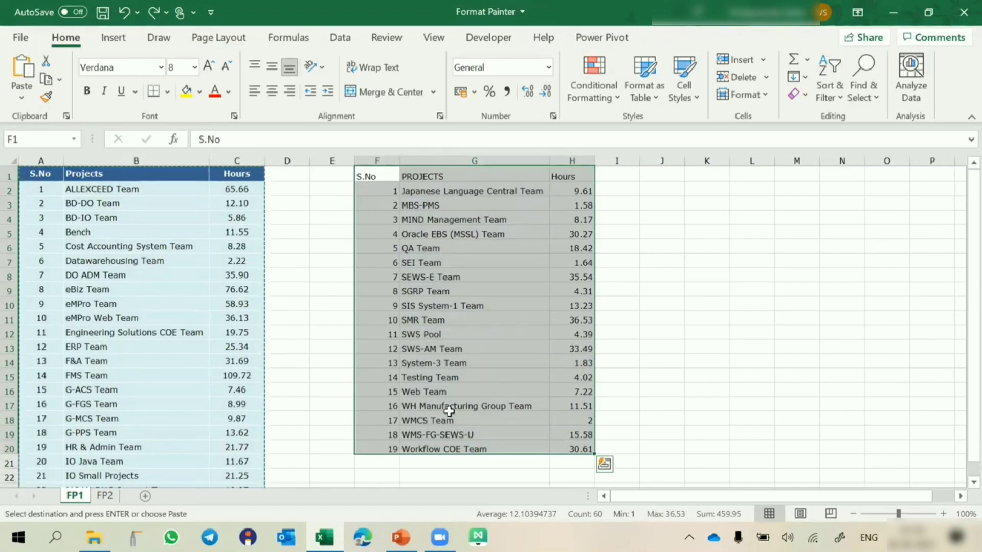
Copy the formatting of the whole A1:C23 table onto the projects table in F1:H20 with Format Painter
{"action": "left_click", "coordinate": [166, 349]}
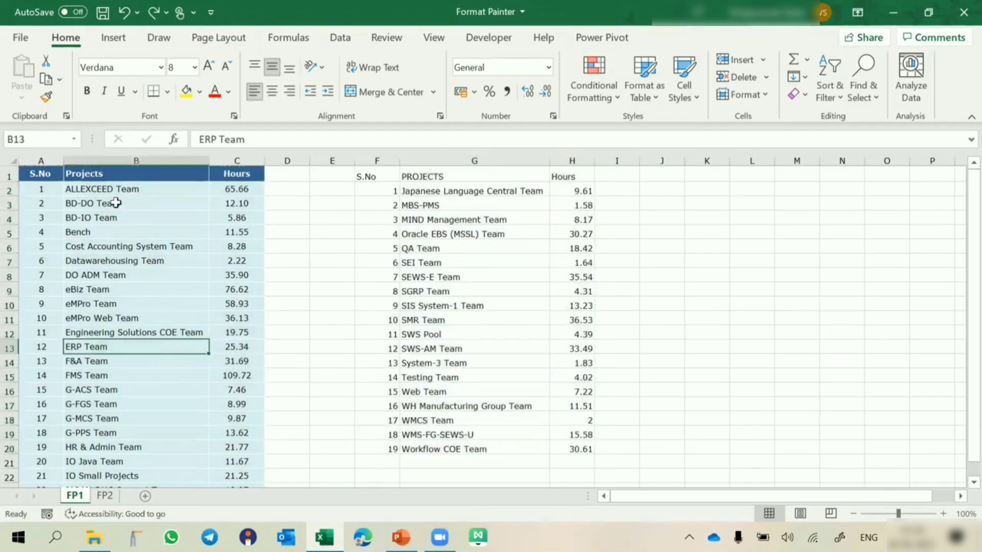
{"action": "left_click_drag", "start_coordinate": [41, 174], "coordinate": [215, 487]}
{"action": "left_click", "coordinate": [174, 343]}
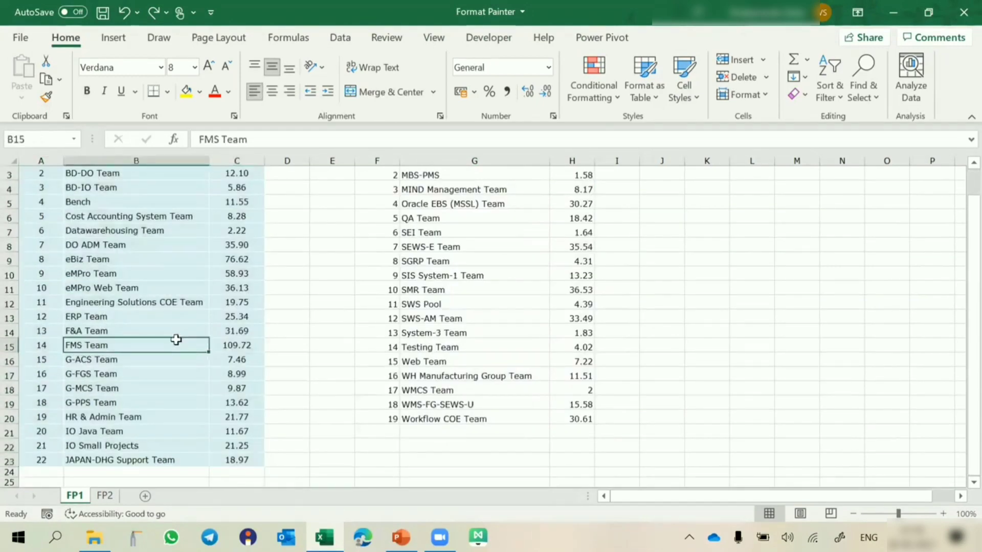
{"action": "scroll", "coordinate": [175, 353], "scroll_direction": "up", "scroll_amount": 1}
{"action": "left_click", "coordinate": [45, 174]}
{"action": "key", "text": "ctrl+shift+Right"}
{"action": "key", "text": "ctrl+shift+Down"}
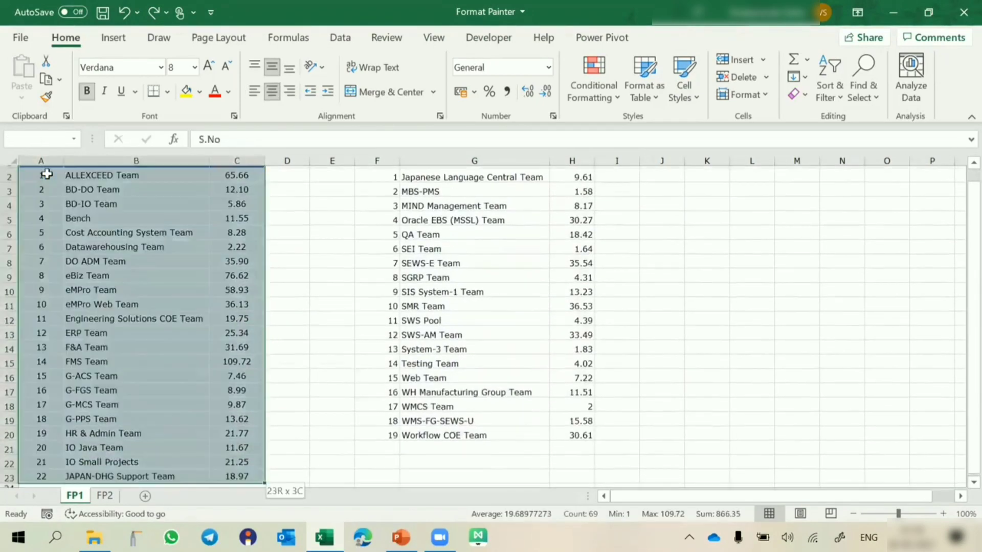
{"action": "left_click", "coordinate": [46, 98]}
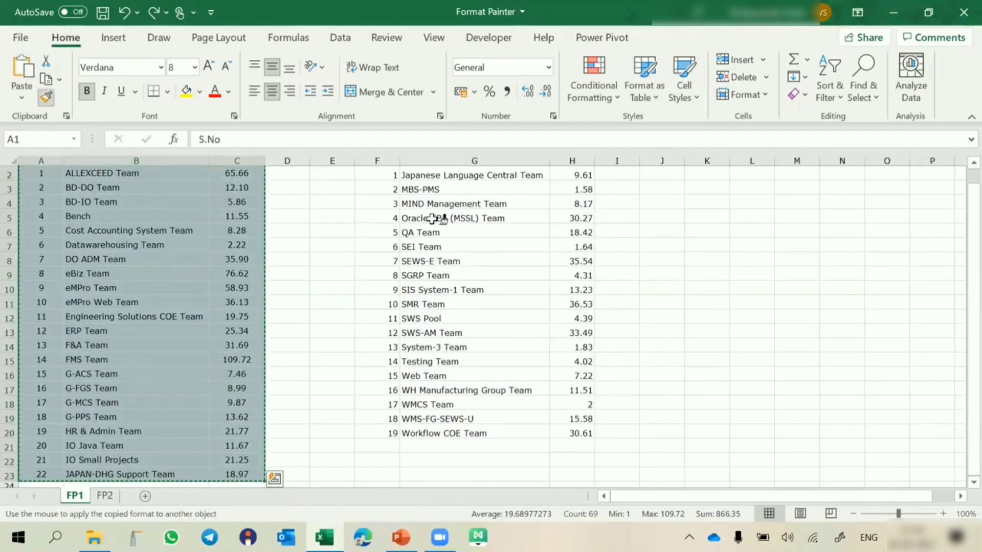
{"action": "scroll", "coordinate": [433, 219], "scroll_direction": "up", "scroll_amount": 1}
{"action": "mouse_move", "coordinate": [382, 174]}
{"action": "left_mouse_down"}
{"action": "mouse_move", "coordinate": [575, 232]}
{"action": "mouse_move", "coordinate": [571, 448]}
{"action": "left_mouse_up"}
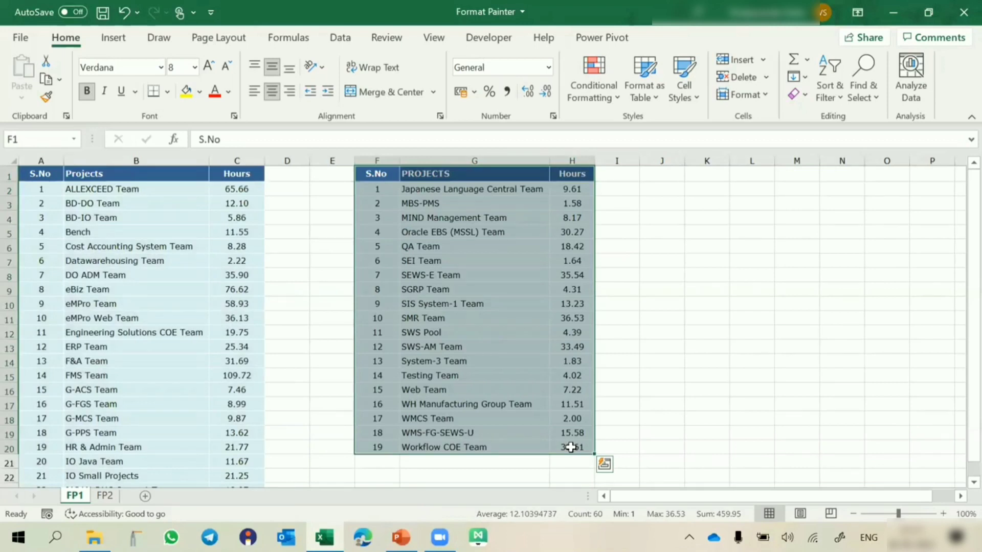
Switch to the FP2 sheet
{"action": "left_click", "coordinate": [104, 495]}
{"action": "left_click", "coordinate": [135, 260]}
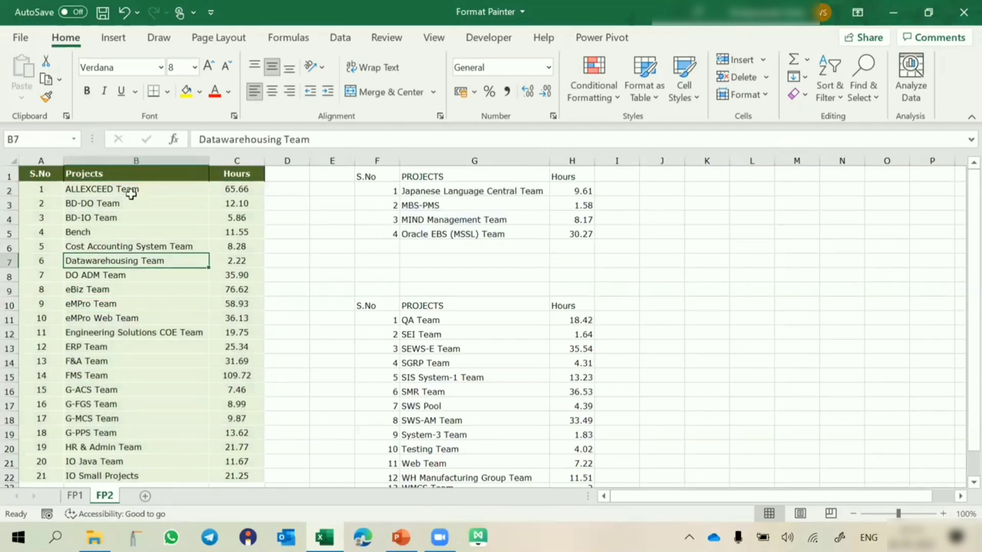
Try painting the formatting of columns A:C onto both plain tables, F1:H5 and F10:H25, with a locked Format Painter, and undo both
{"action": "left_click_drag", "start_coordinate": [52, 161], "coordinate": [216, 174]}
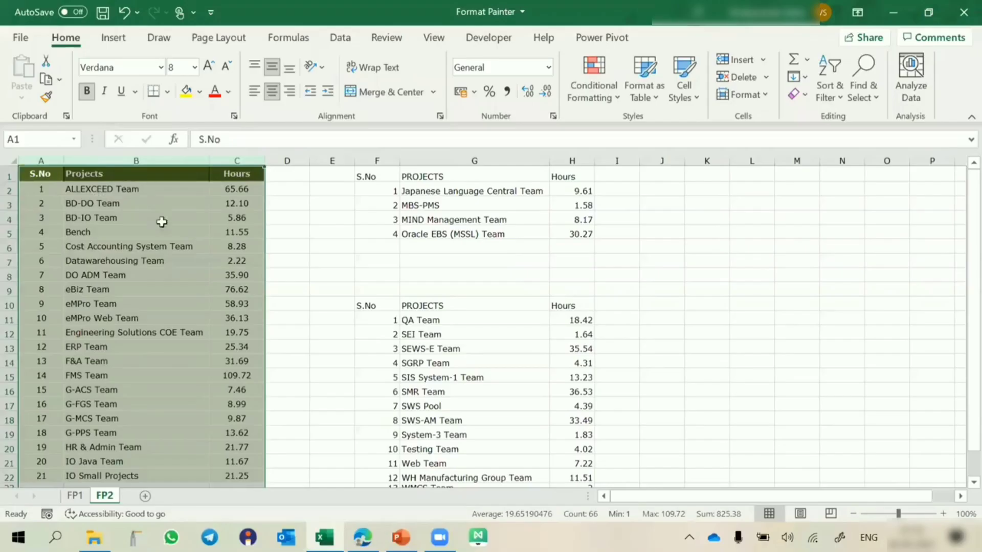
{"action": "left_click", "coordinate": [47, 98]}
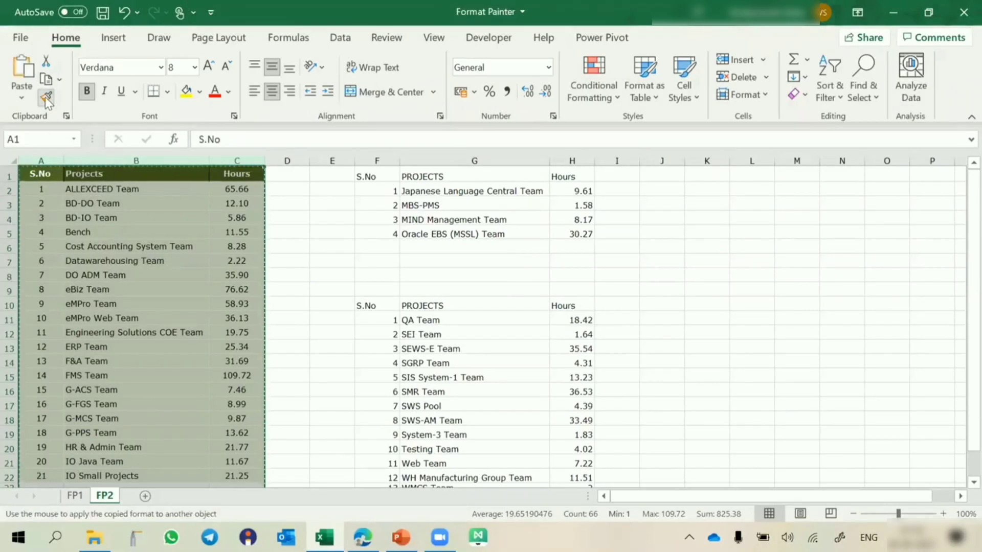
{"action": "mouse_move", "coordinate": [377, 176]}
{"action": "left_mouse_down"}
{"action": "mouse_move", "coordinate": [391, 199]}
{"action": "mouse_move", "coordinate": [553, 235]}
{"action": "left_mouse_up"}
{"action": "mouse_move", "coordinate": [376, 305]}
{"action": "left_mouse_down"}
{"action": "mouse_move", "coordinate": [563, 410]}
{"action": "mouse_move", "coordinate": [556, 517]}
{"action": "mouse_move", "coordinate": [564, 465]}
{"action": "left_mouse_up"}
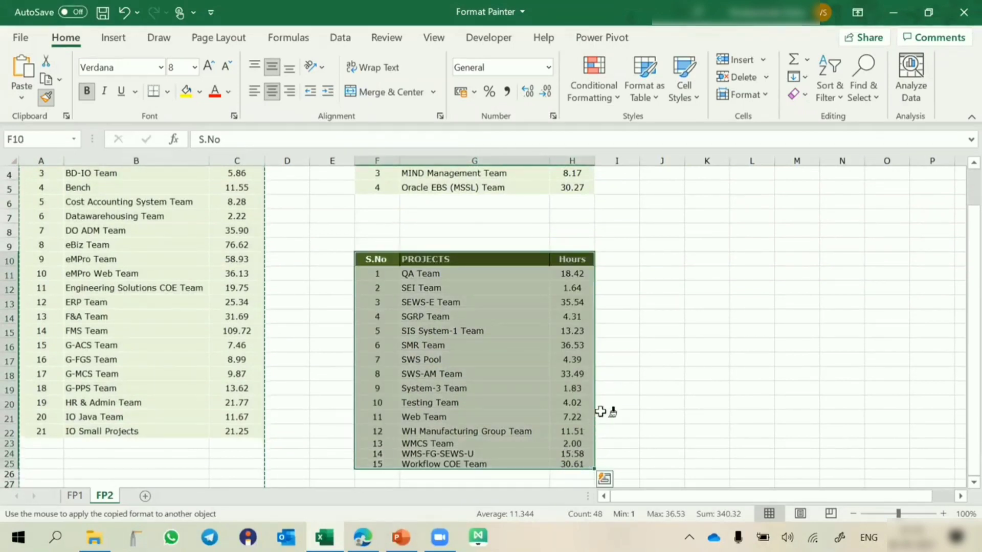
{"action": "left_click", "coordinate": [757, 275]}
{"action": "scroll", "coordinate": [757, 274], "scroll_direction": "up", "scroll_amount": 1}
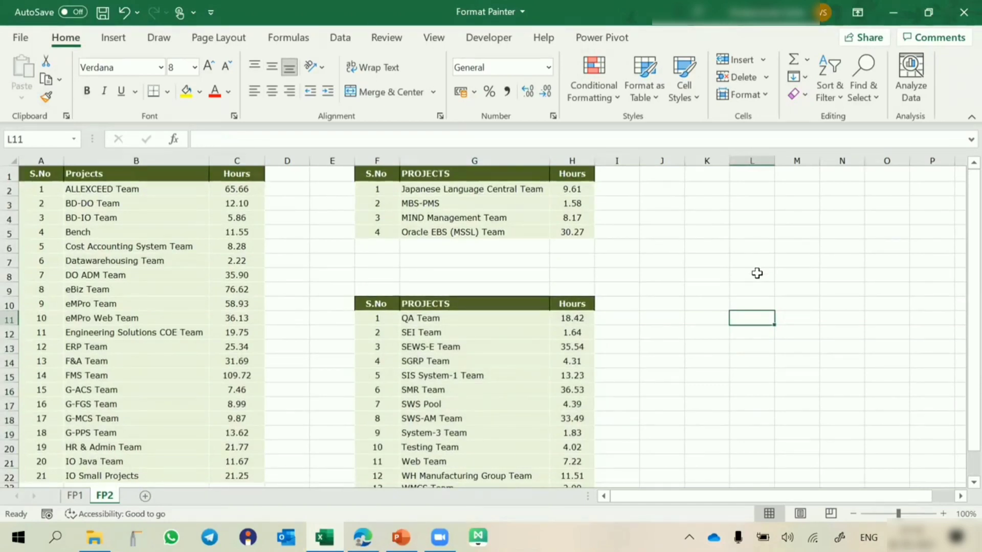
{"action": "key", "text": "ctrl+z"}
{"action": "key", "text": "ctrl+z"}
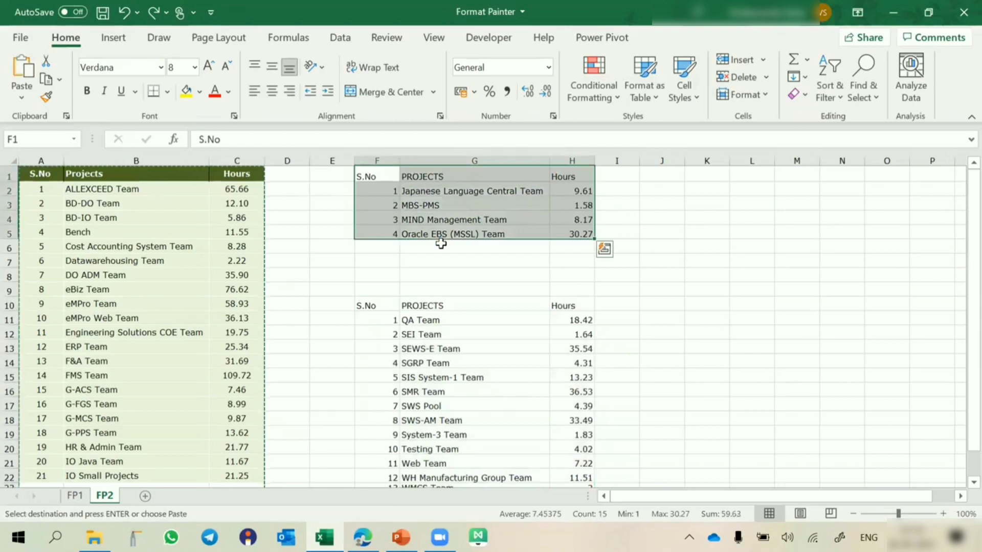
Copy the green A1:C22 table's formatting onto both F1:H5 and F10:H25 with a locked Format Painter, and switch the painter off
{"action": "left_click_drag", "start_coordinate": [41, 173], "coordinate": [248, 429]}
{"action": "left_click", "coordinate": [47, 98]}
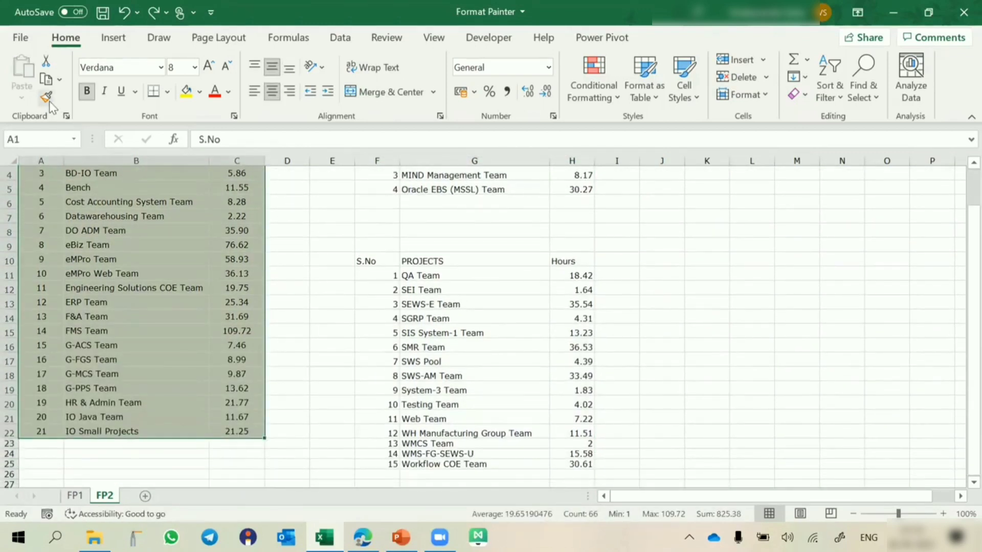
{"action": "scroll", "coordinate": [125, 250], "scroll_direction": "up", "scroll_amount": 1}
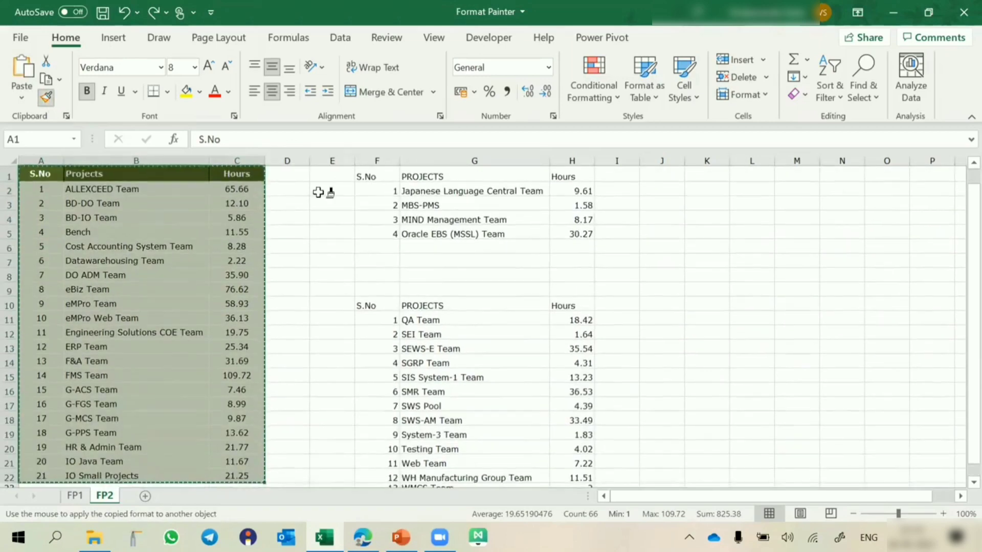
{"action": "left_click_drag", "start_coordinate": [368, 175], "coordinate": [567, 231]}
{"action": "mouse_move", "coordinate": [380, 306]}
{"action": "left_mouse_down"}
{"action": "mouse_move", "coordinate": [586, 438]}
{"action": "mouse_move", "coordinate": [576, 522]}
{"action": "mouse_move", "coordinate": [583, 450]}
{"action": "left_mouse_up"}
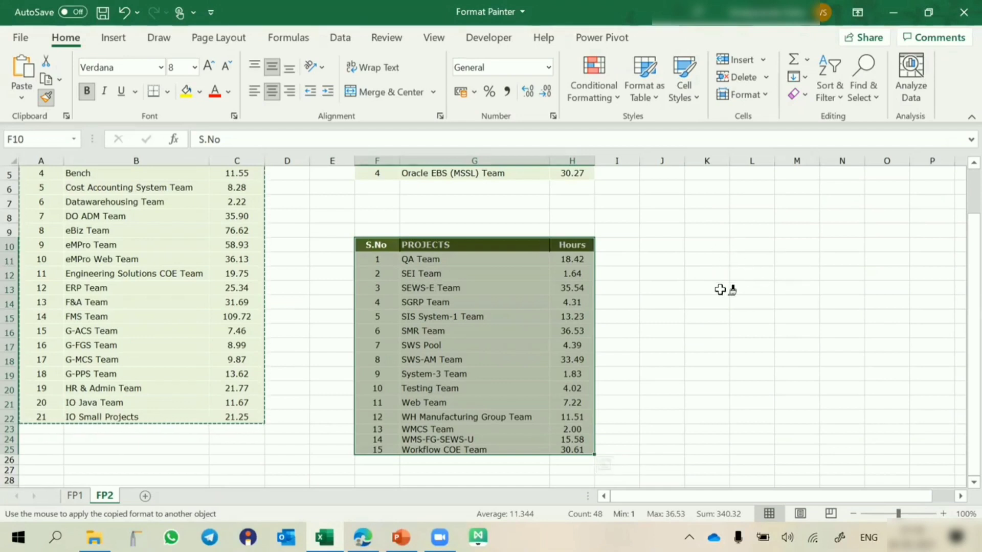
{"action": "key", "text": "Escape"}
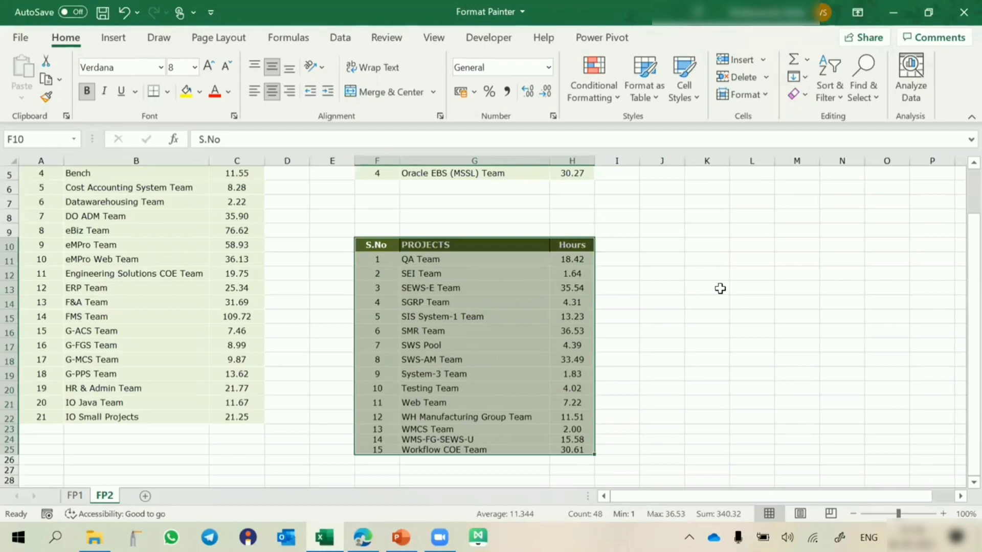
{"action": "scroll", "coordinate": [469, 335], "scroll_direction": "up", "scroll_amount": 2}
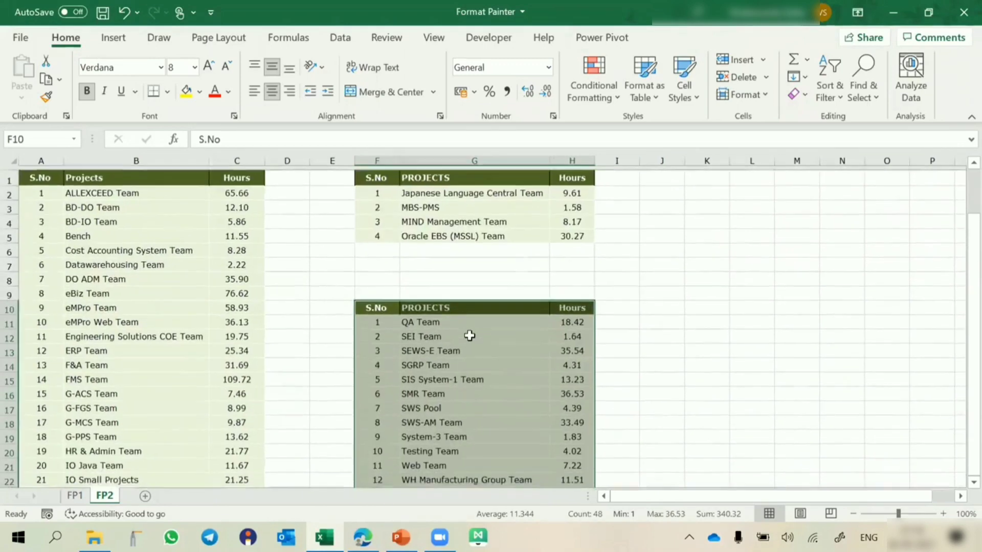
{"action": "left_click", "coordinate": [380, 230]}
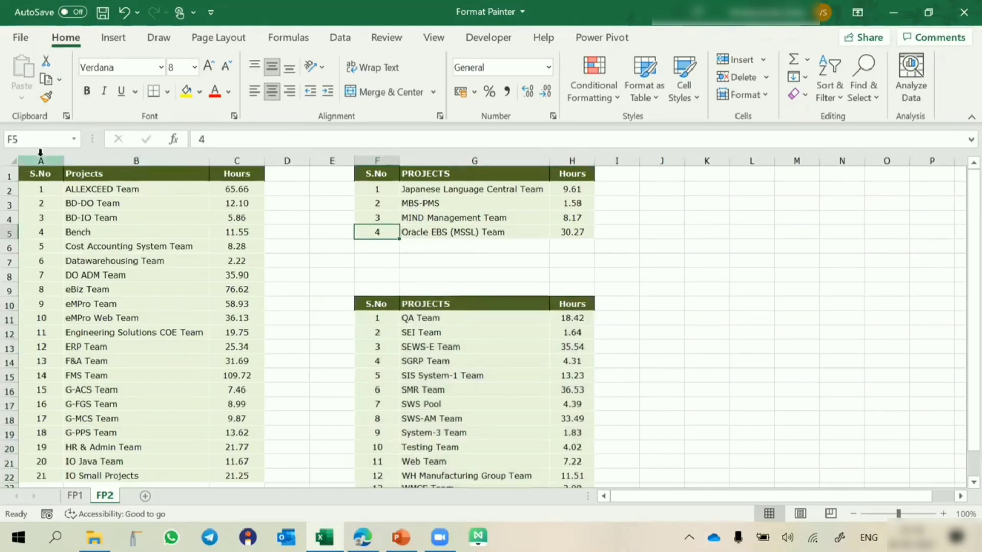
{"action": "left_click_drag", "start_coordinate": [41, 160], "coordinate": [220, 154]}
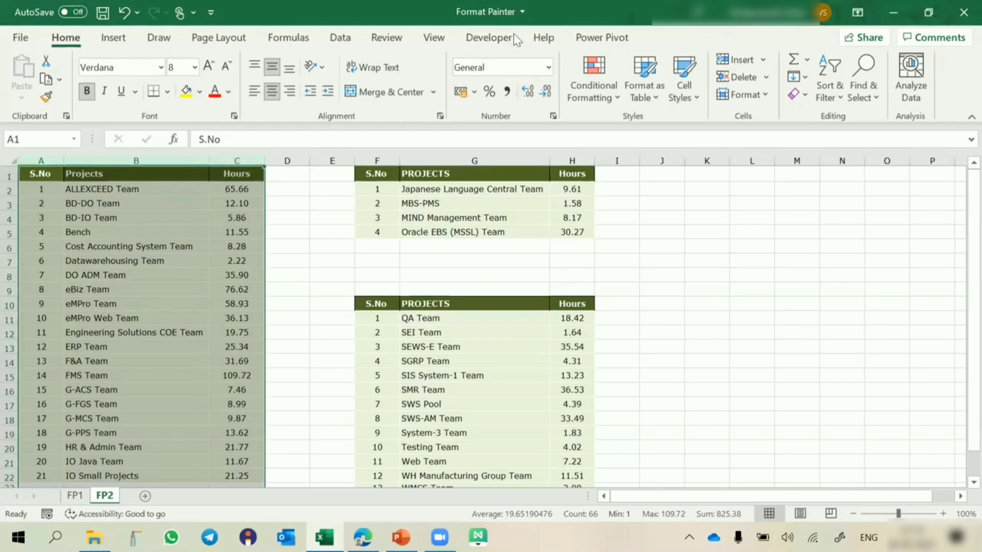
{"action": "left_click", "coordinate": [668, 213]}
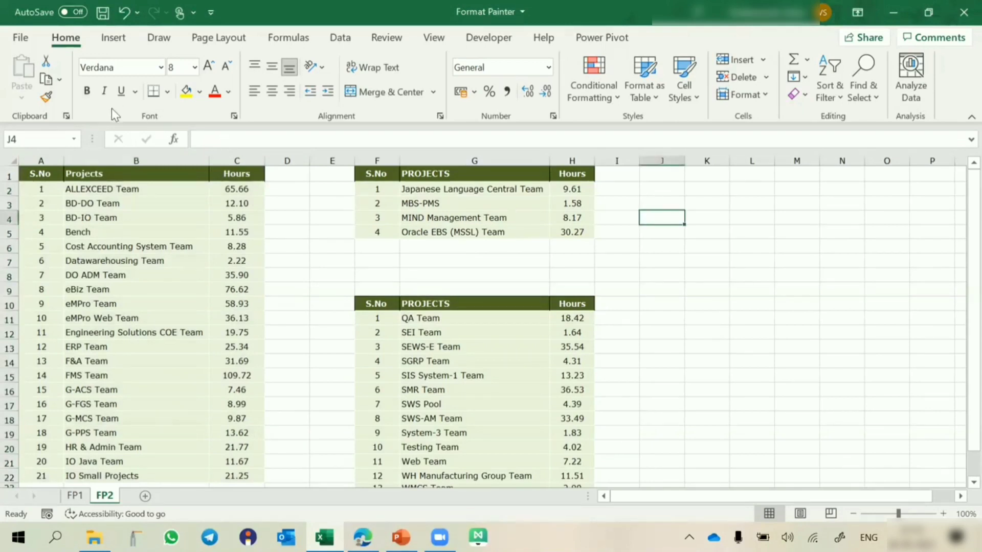
Try removing the A1:C22 table's formatting by painting the blank format of empty cell K4 over it
{"action": "left_click", "coordinate": [699, 219]}
{"action": "left_click", "coordinate": [47, 97]}
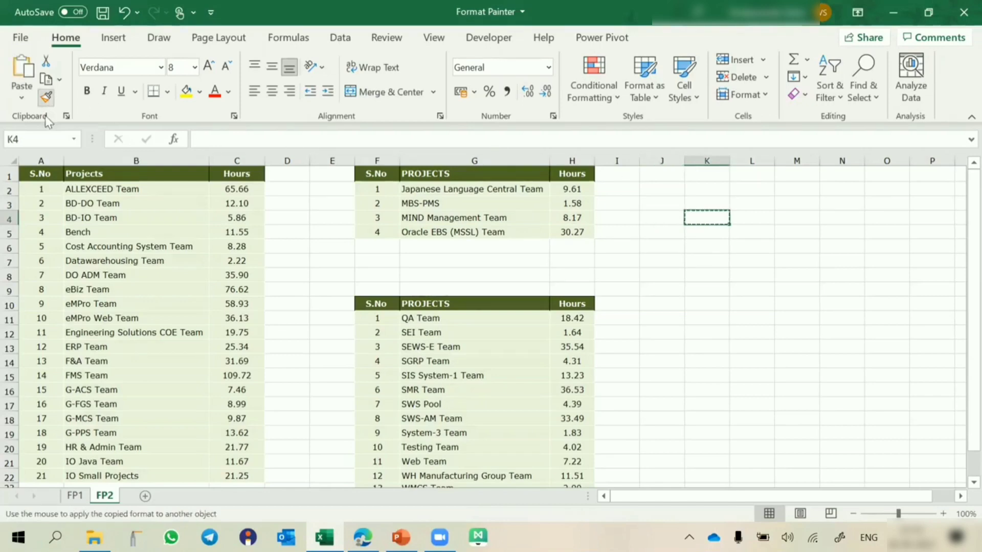
{"action": "mouse_move", "coordinate": [41, 174]}
{"action": "left_mouse_down"}
{"action": "mouse_move", "coordinate": [147, 247]}
{"action": "mouse_move", "coordinate": [230, 506]}
{"action": "mouse_move", "coordinate": [234, 429]}
{"action": "left_mouse_up"}
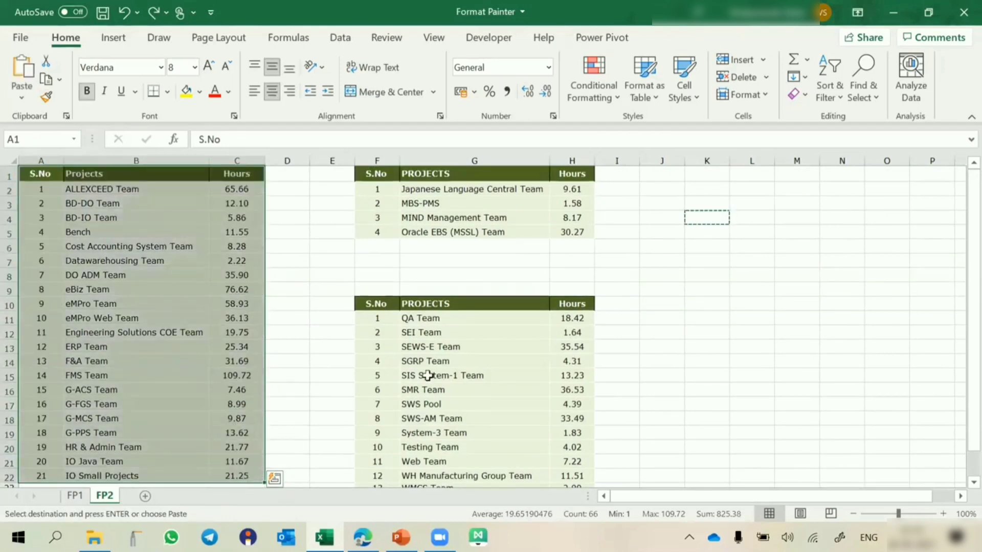
Clear only the formats of the table in A1:C22, keeping its contents
{"action": "left_click_drag", "start_coordinate": [45, 176], "coordinate": [230, 429]}
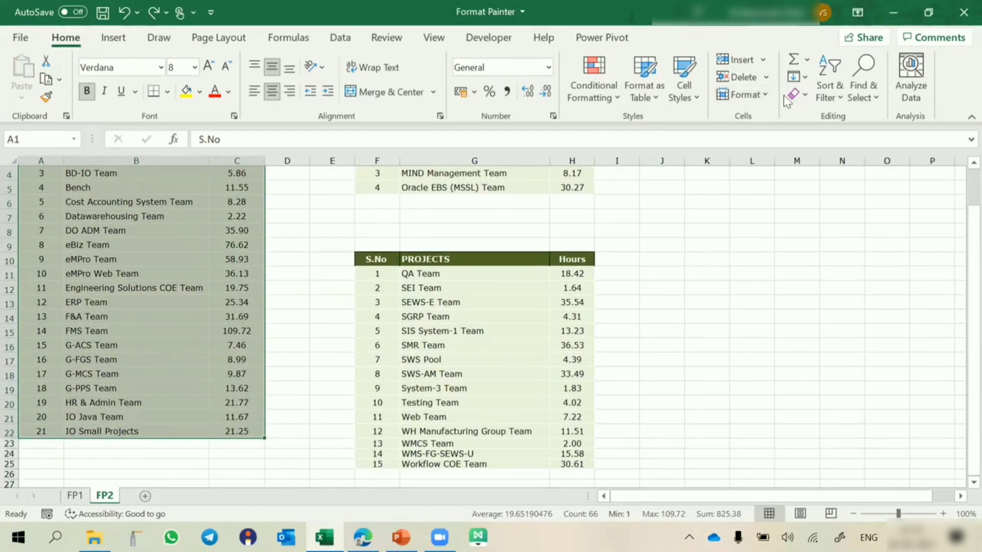
{"action": "left_click", "coordinate": [803, 97]}
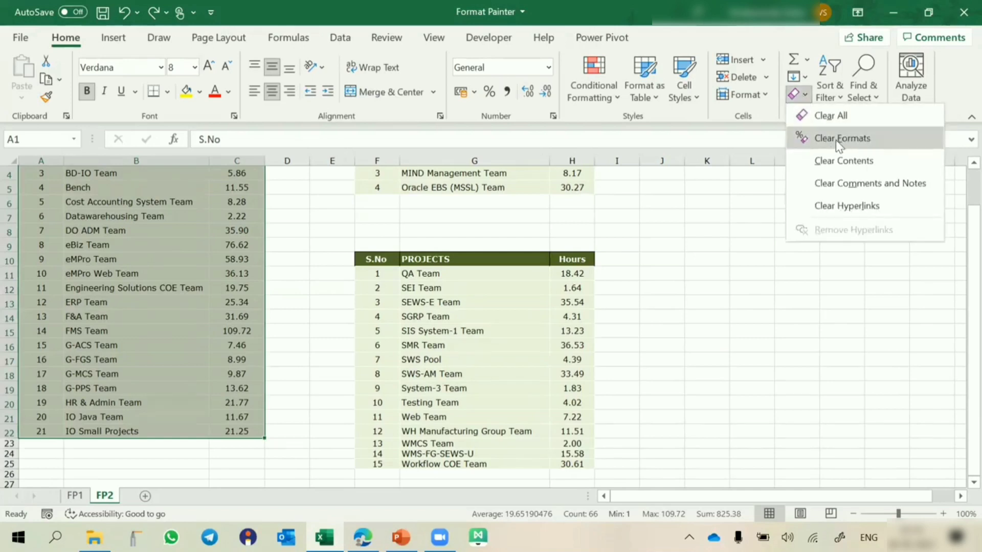
{"action": "left_click", "coordinate": [840, 139]}
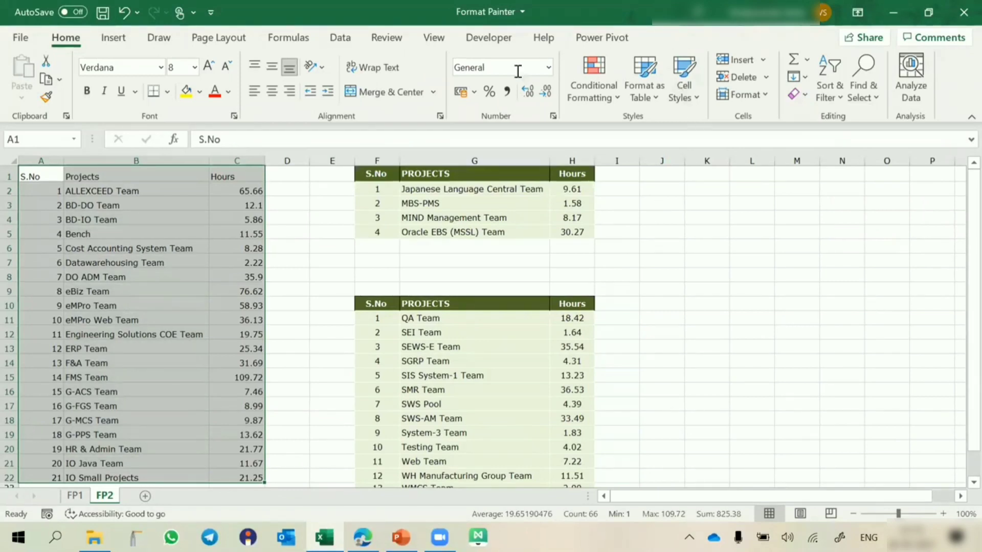
Copy the formatting of the small green table in F1:H5 onto the table in A1:C22 with Format Painter
{"action": "left_click_drag", "start_coordinate": [375, 174], "coordinate": [553, 233]}
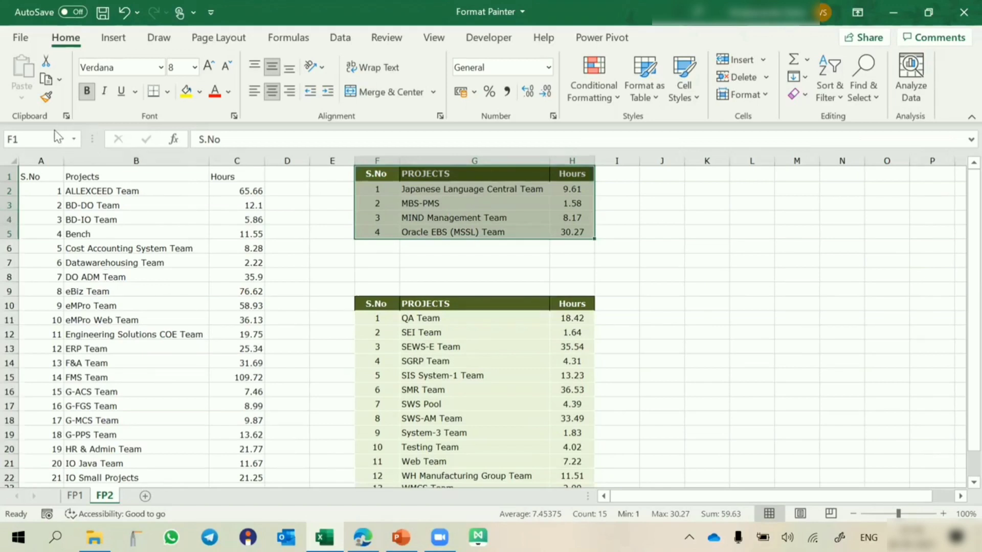
{"action": "left_click", "coordinate": [47, 98]}
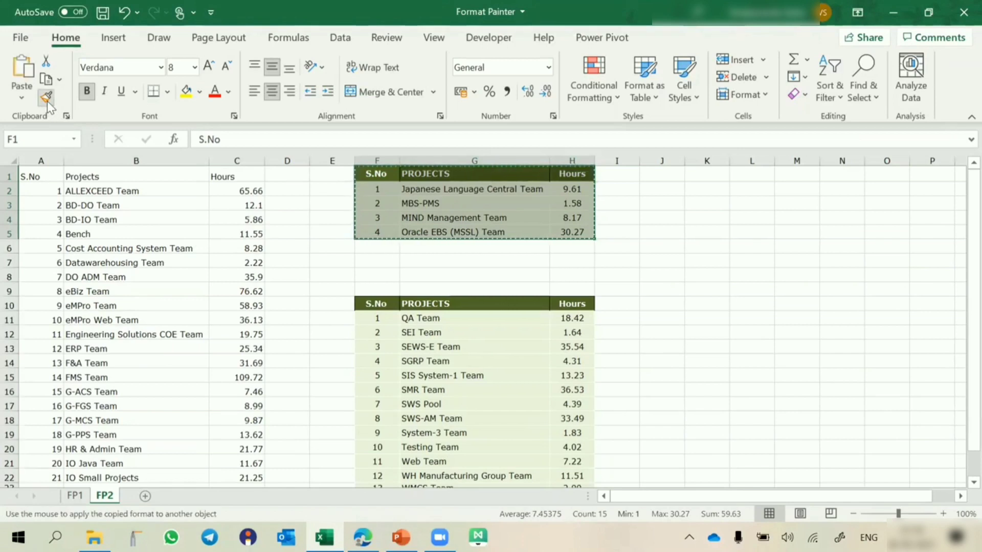
{"action": "mouse_move", "coordinate": [34, 176]}
{"action": "left_mouse_down"}
{"action": "mouse_move", "coordinate": [204, 355]}
{"action": "mouse_move", "coordinate": [252, 471]}
{"action": "mouse_move", "coordinate": [245, 499]}
{"action": "mouse_move", "coordinate": [244, 432]}
{"action": "left_mouse_up"}
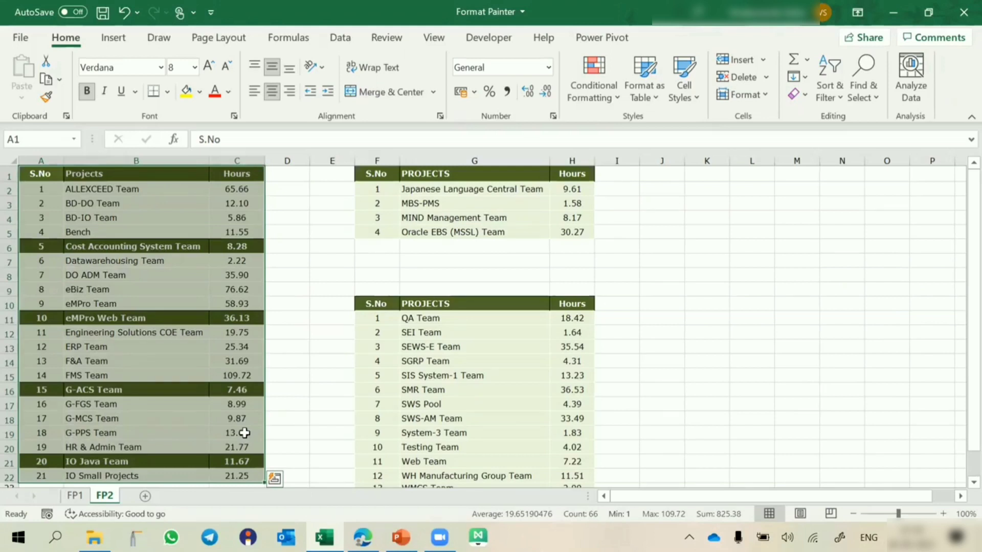
Undo the last format painting on A1:C22 and select the green table in F1:H5
{"action": "key", "text": "ctrl+z"}
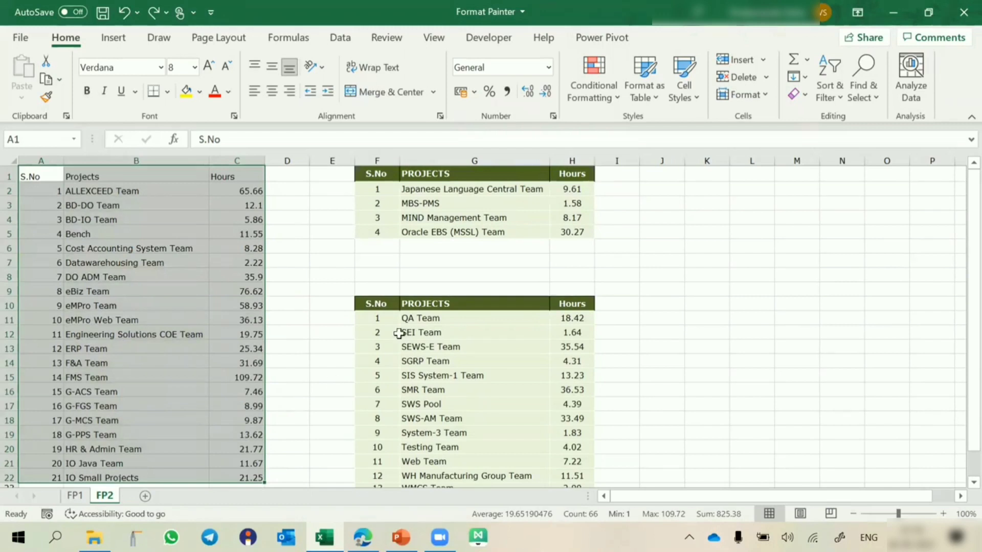
{"action": "left_click", "coordinate": [376, 174]}
{"action": "left_click_drag", "start_coordinate": [436, 194], "coordinate": [565, 231]}
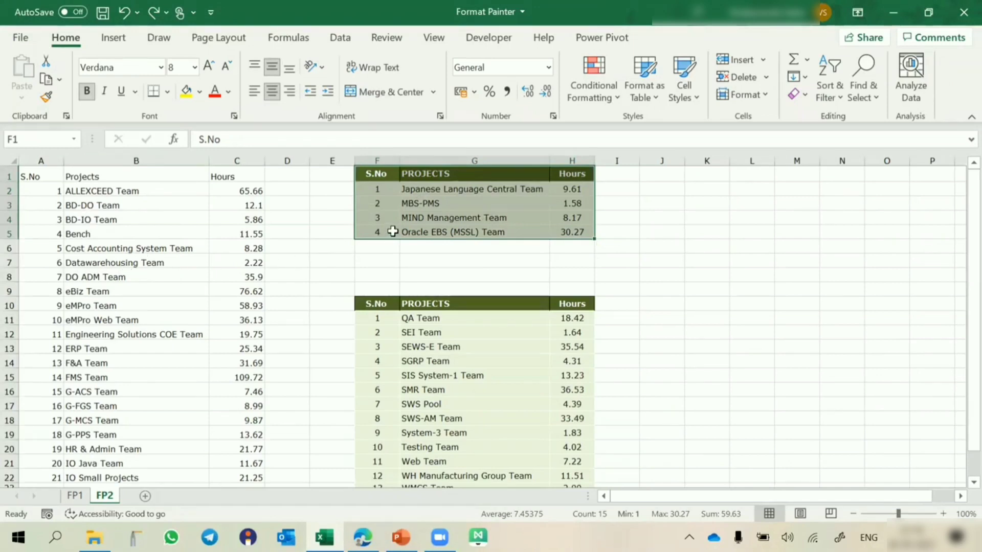
{"action": "left_click_drag", "start_coordinate": [376, 174], "coordinate": [565, 229]}
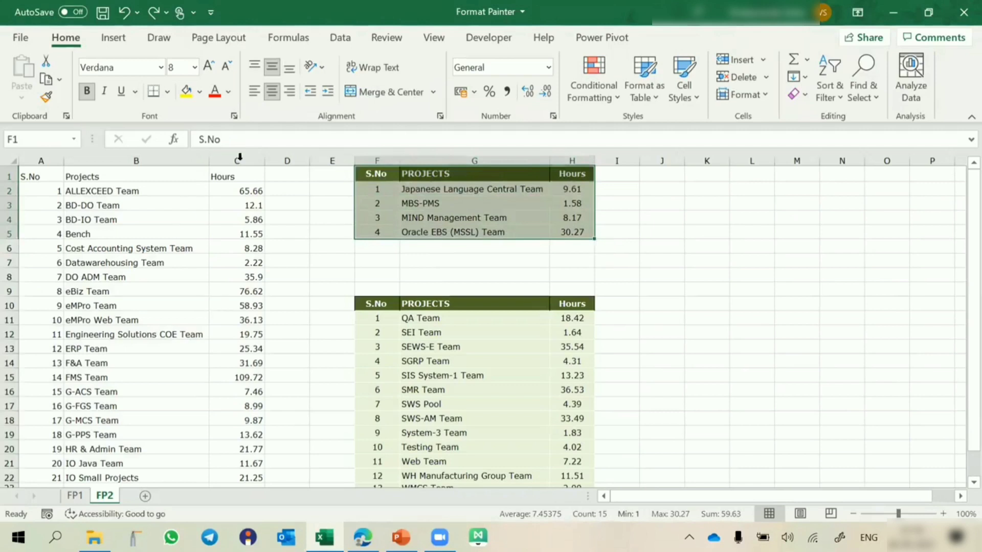
{"action": "left_click", "coordinate": [368, 192]}
{"action": "left_click_drag", "start_coordinate": [368, 191], "coordinate": [593, 198]}
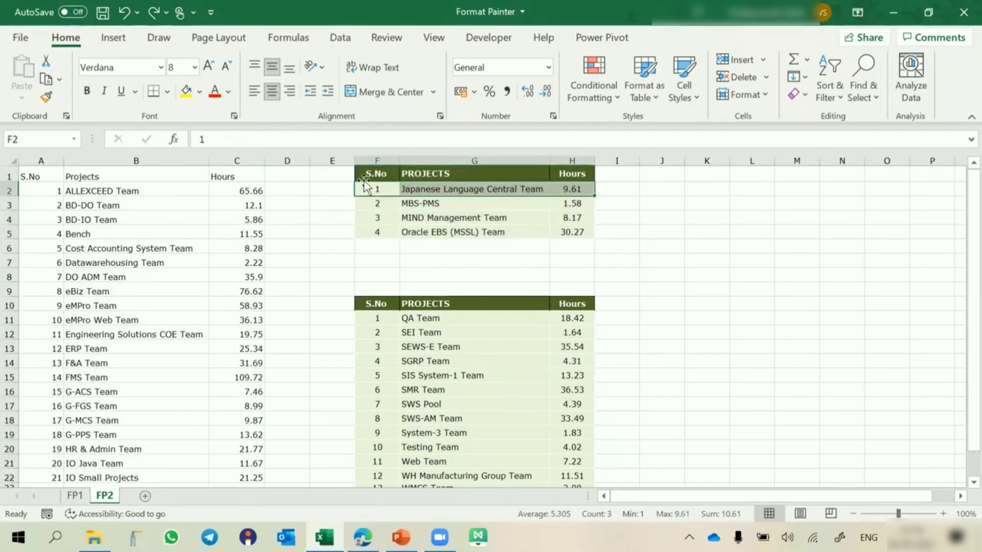
{"action": "left_click_drag", "start_coordinate": [373, 175], "coordinate": [561, 231]}
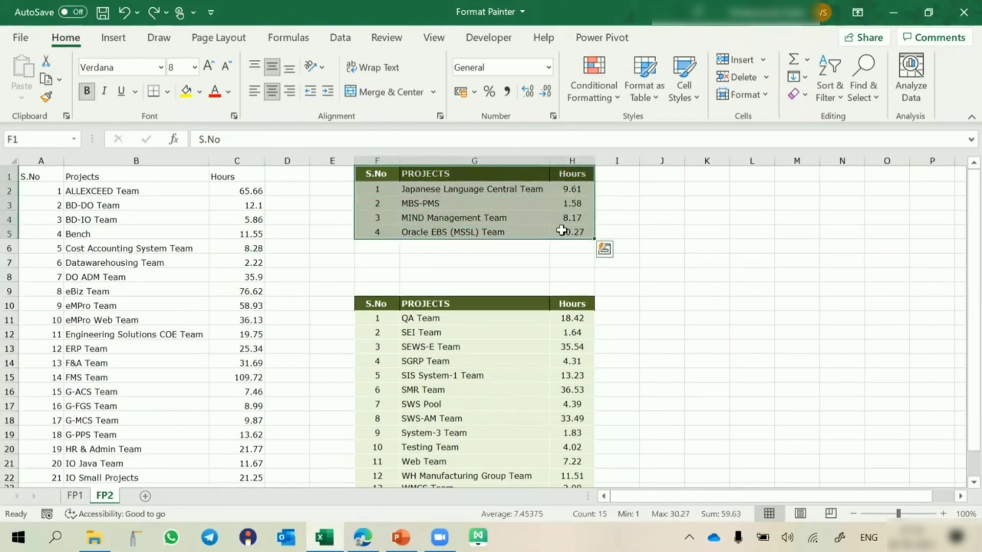
Copy the header row formatting of F1:H1 onto A1:C1 with Format Painter
{"action": "mouse_move", "coordinate": [373, 172]}
{"action": "left_mouse_down"}
{"action": "mouse_move", "coordinate": [533, 186]}
{"action": "mouse_move", "coordinate": [559, 176]}
{"action": "left_mouse_up"}
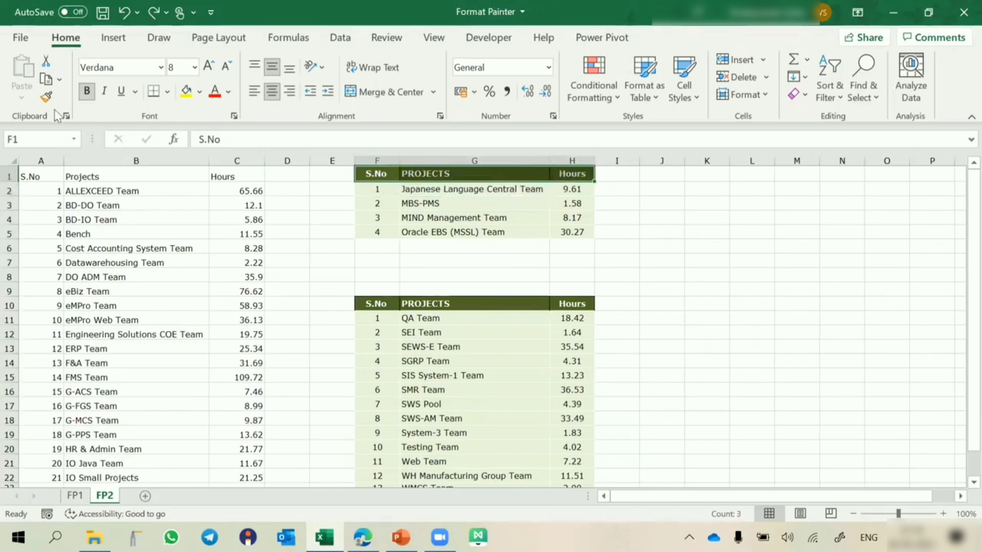
{"action": "left_click", "coordinate": [46, 97]}
{"action": "left_click_drag", "start_coordinate": [33, 176], "coordinate": [227, 177]}
Copy the body row formatting of F2:H2 onto the data rows A2:C22 with Format Painter
{"action": "left_click_drag", "start_coordinate": [375, 189], "coordinate": [558, 189]}
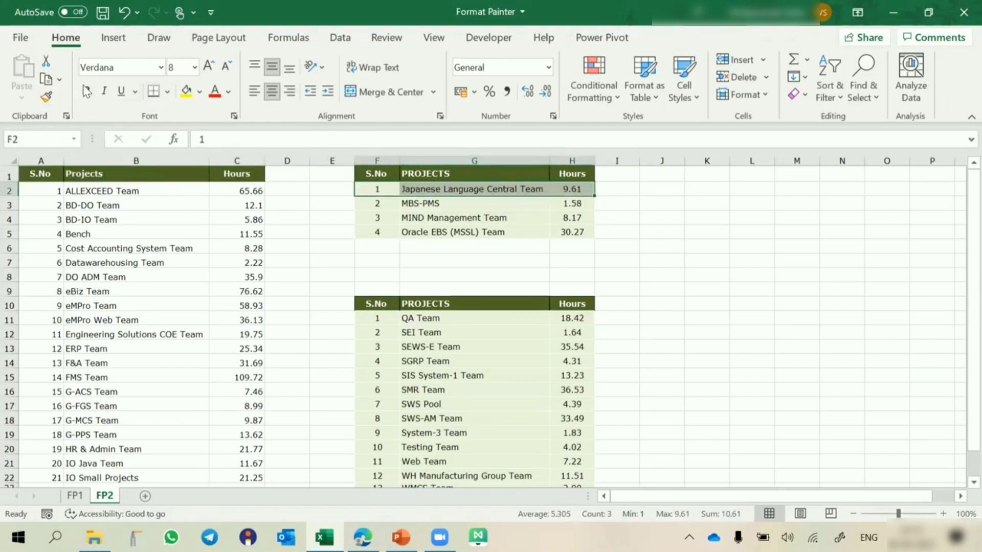
{"action": "left_click", "coordinate": [46, 97]}
{"action": "mouse_move", "coordinate": [42, 189]}
{"action": "left_mouse_down"}
{"action": "mouse_move", "coordinate": [247, 296]}
{"action": "mouse_move", "coordinate": [252, 429]}
{"action": "mouse_move", "coordinate": [242, 494]}
{"action": "mouse_move", "coordinate": [257, 430]}
{"action": "mouse_move", "coordinate": [248, 429]}
{"action": "left_mouse_up"}
{"action": "scroll", "coordinate": [248, 430], "scroll_direction": "up", "scroll_amount": 1}
{"action": "left_click", "coordinate": [215, 247]}
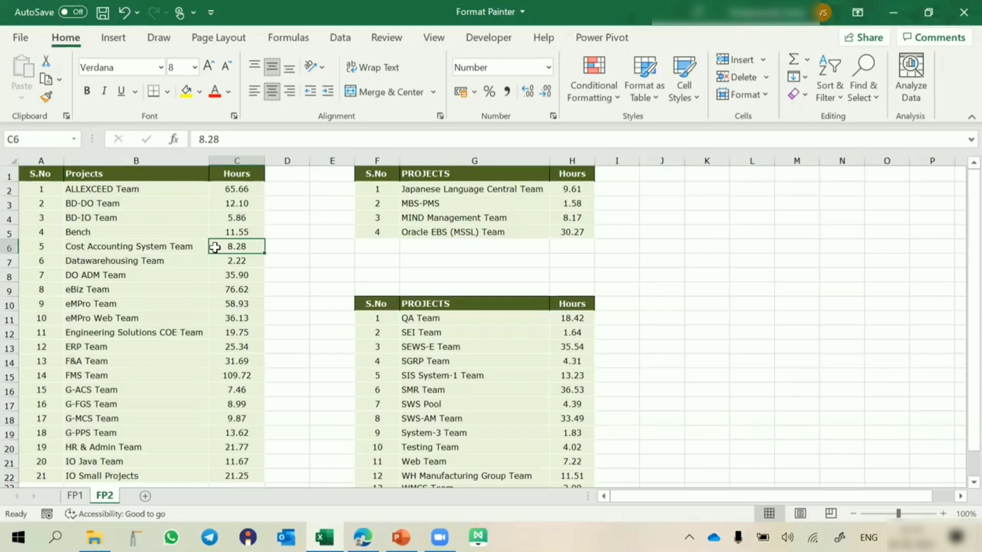
On the FP1 sheet, clear only the formats of the table in columns F to H
{"action": "left_click", "coordinate": [75, 496]}
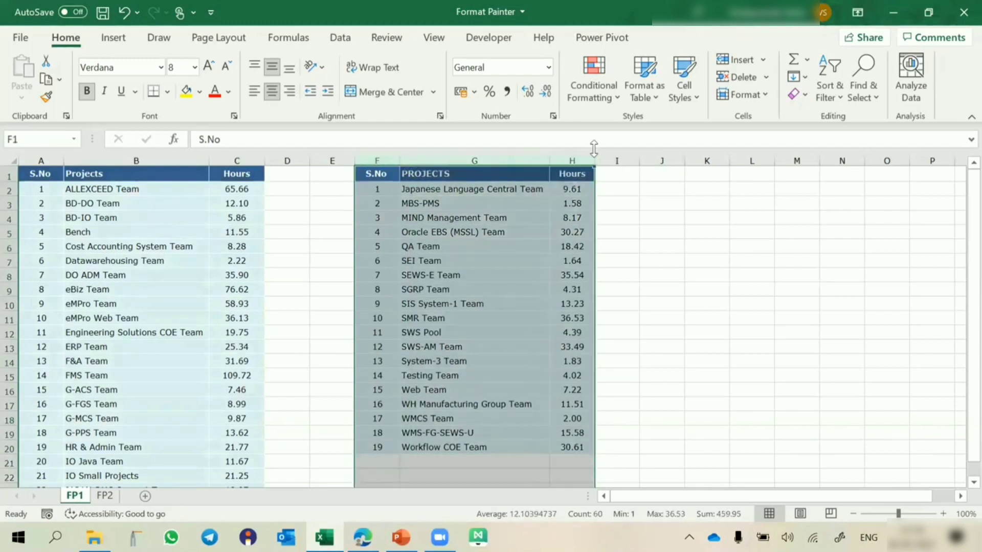
{"action": "left_click", "coordinate": [806, 96]}
{"action": "left_click", "coordinate": [833, 135]}
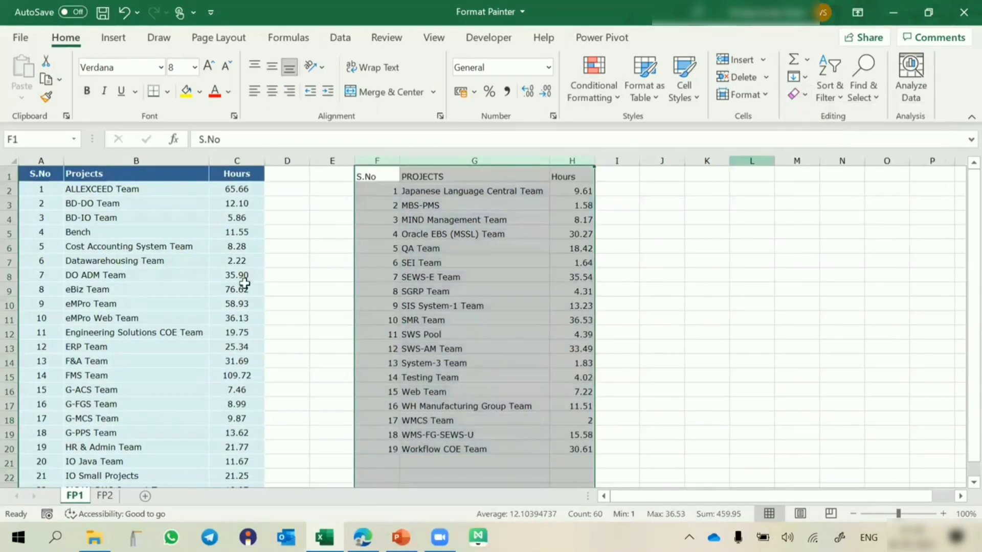
{"action": "left_click", "coordinate": [128, 288]}
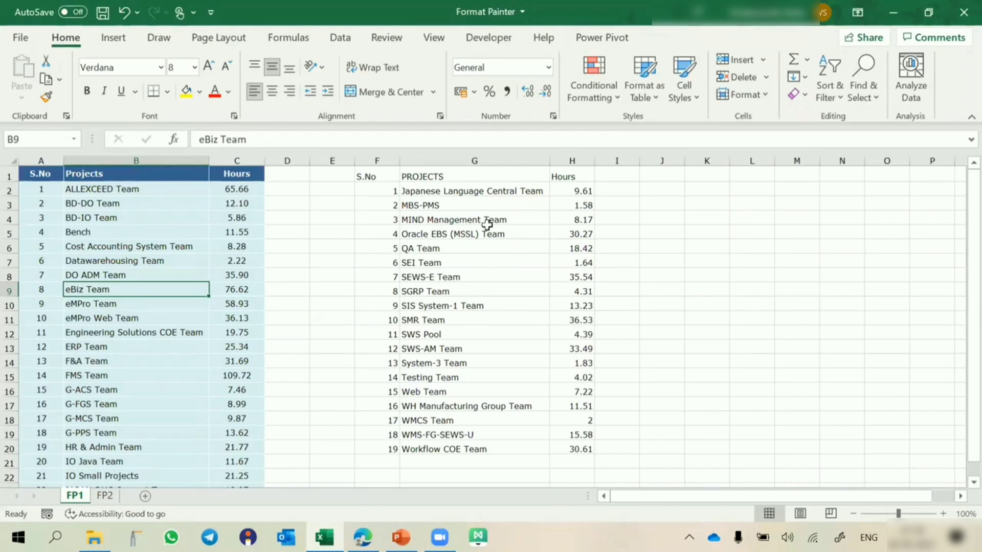
Copy the blue table starting at A1 and paste only its formats onto F1:H20 using Paste Special
{"action": "left_click", "coordinate": [32, 174]}
{"action": "key", "text": "ctrl+shift+Right"}
{"action": "key", "text": "ctrl+shift+Down"}
{"action": "key", "text": "ctrl+c"}
{"action": "scroll", "coordinate": [442, 217], "scroll_direction": "up", "scroll_amount": 1}
{"action": "left_click_drag", "start_coordinate": [380, 175], "coordinate": [572, 450]}
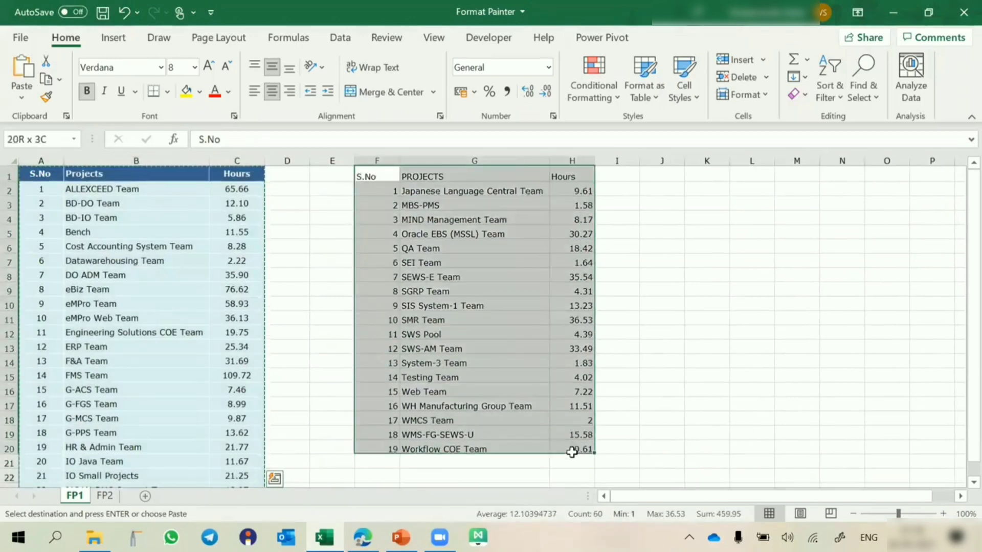
{"action": "right_click", "coordinate": [516, 413]}
{"action": "left_click", "coordinate": [568, 159]}
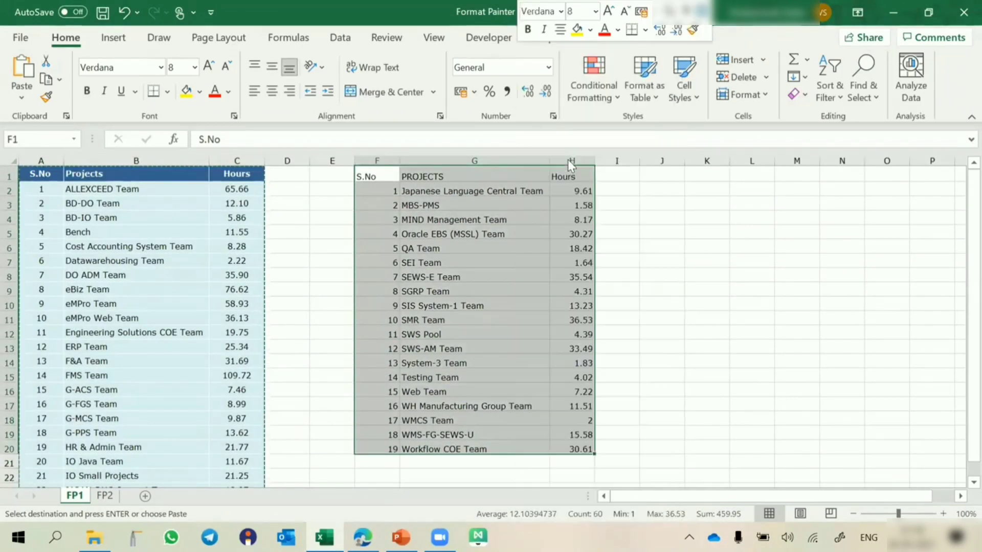
{"action": "left_click", "coordinate": [443, 143]}
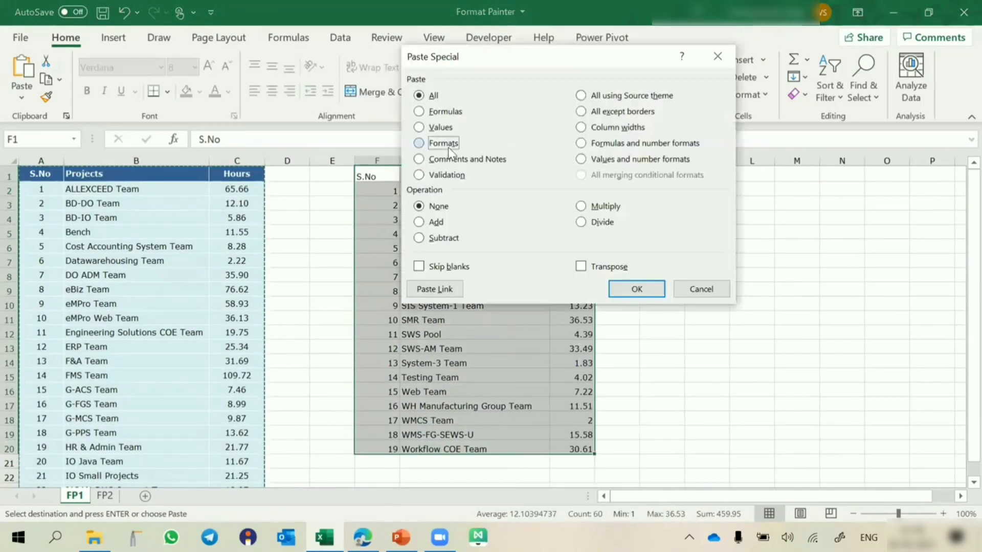
{"action": "left_click", "coordinate": [662, 289]}
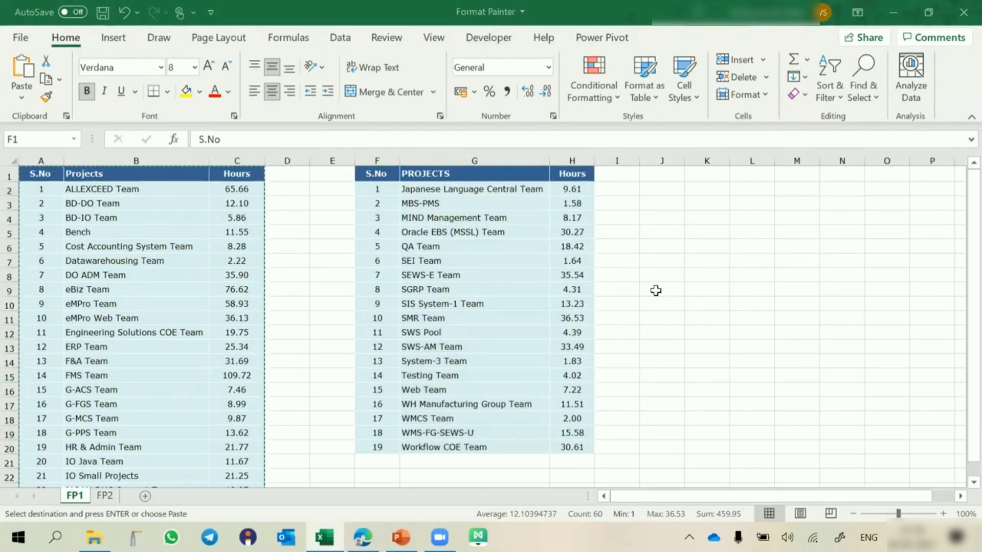
{"action": "key", "text": "Escape"}
Close the Format Painter workbook without saving the changes
{"action": "left_click", "coordinate": [961, 12]}
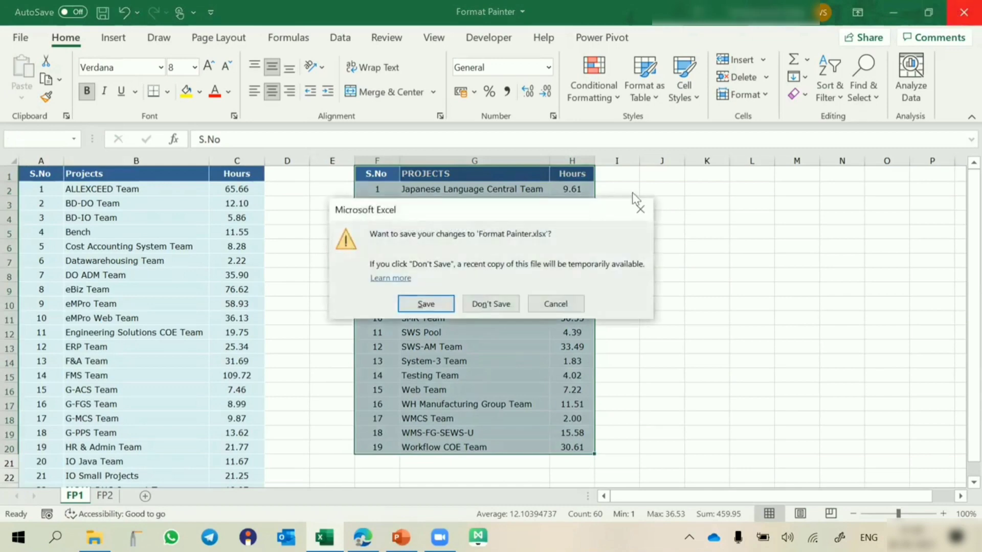
{"action": "left_click", "coordinate": [485, 298]}
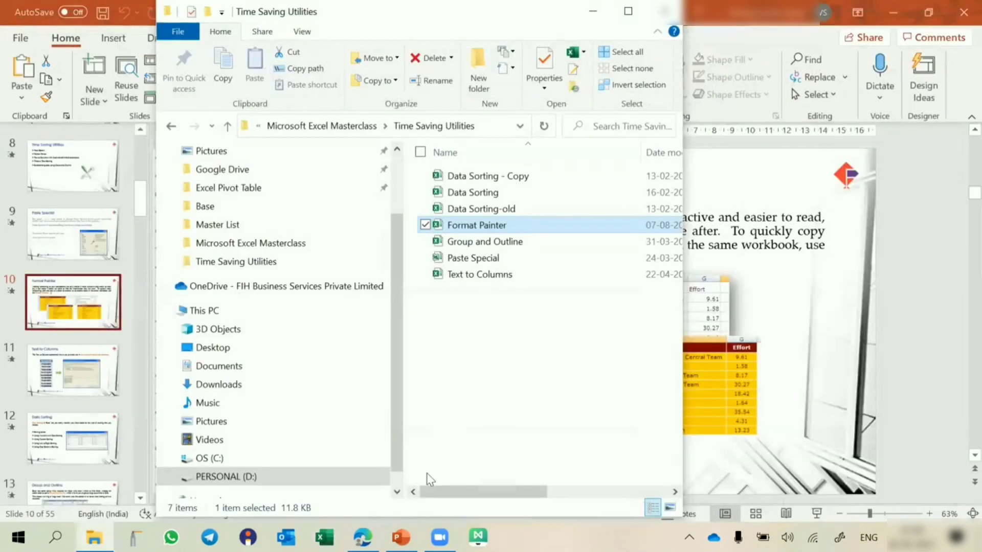
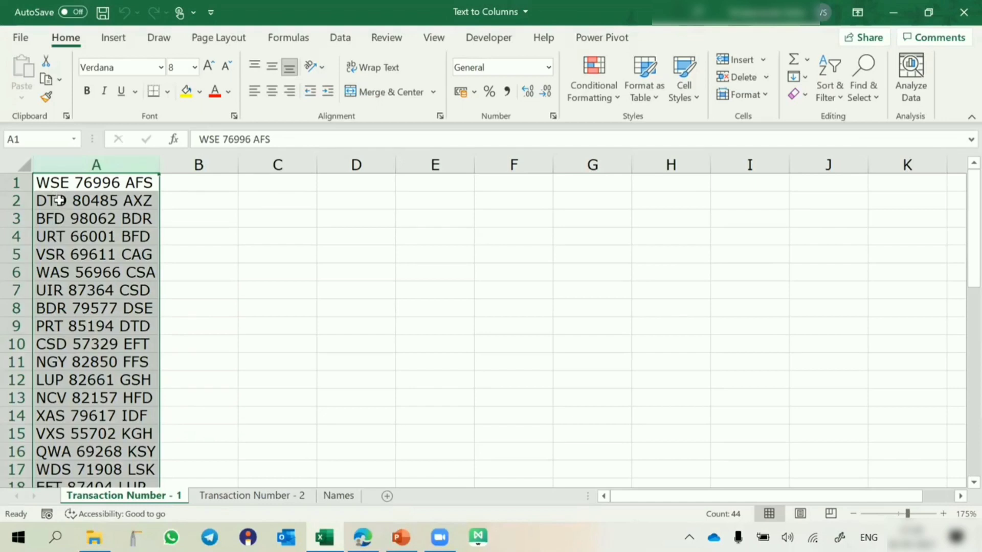
Start Text to Columns on column A of the Transaction Number - 1 sheet, using Fixed width, and proceed to the column breaks
{"action": "left_click", "coordinate": [266, 166]}
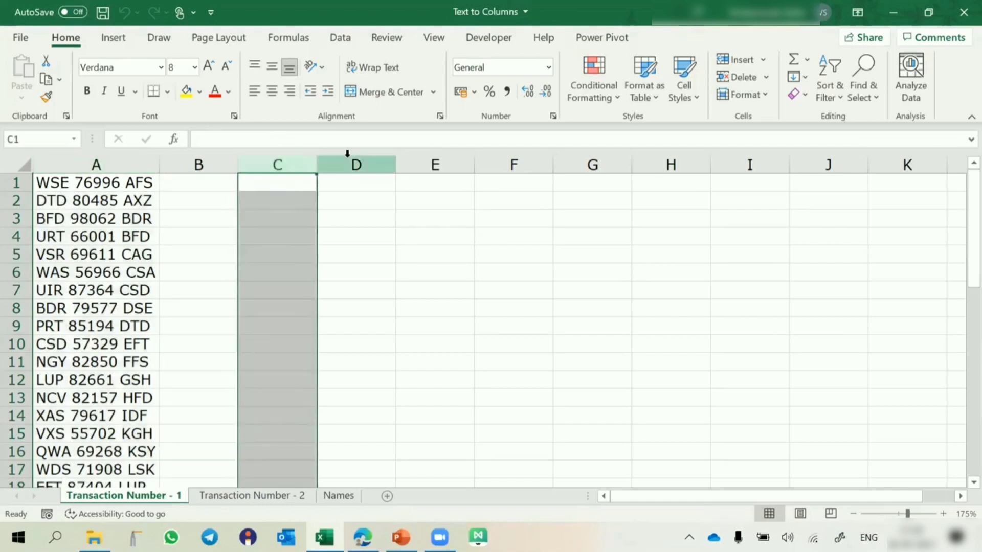
{"action": "left_click", "coordinate": [347, 165]}
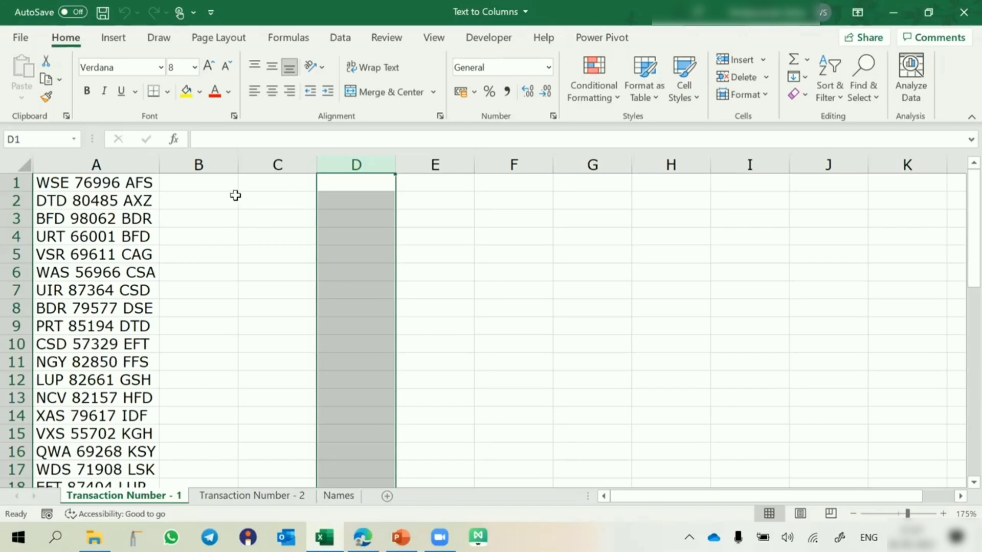
{"action": "left_click", "coordinate": [125, 165]}
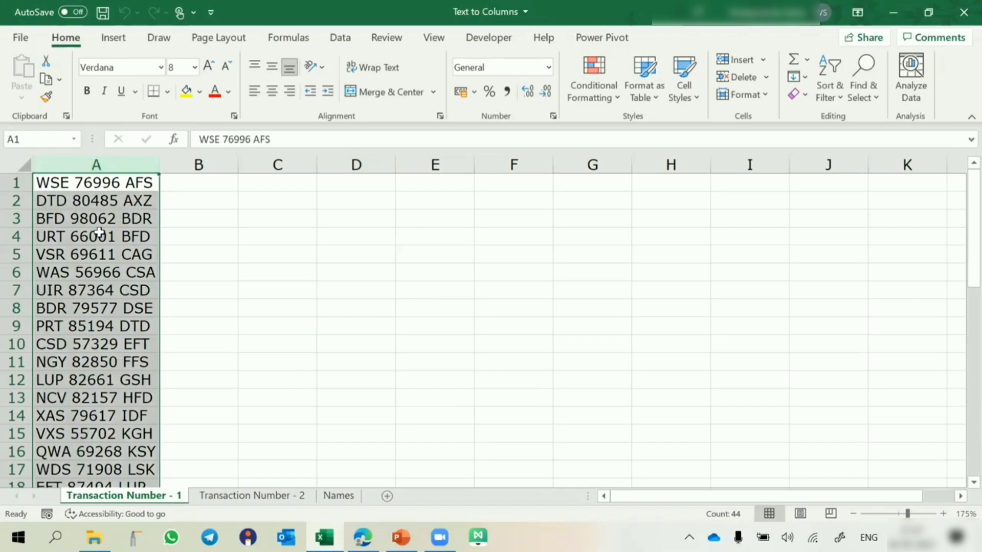
{"action": "left_click", "coordinate": [343, 38]}
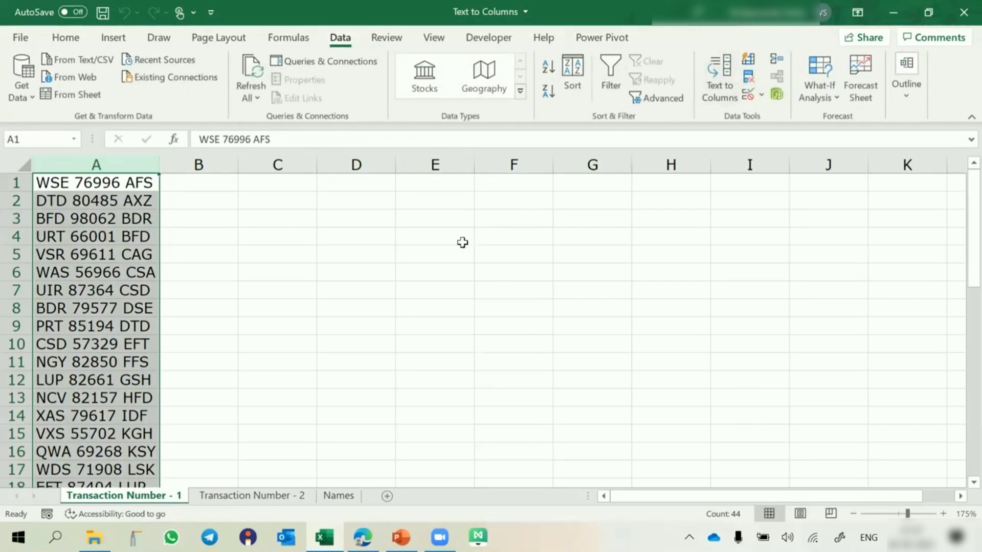
{"action": "key", "text": "alt+d"}
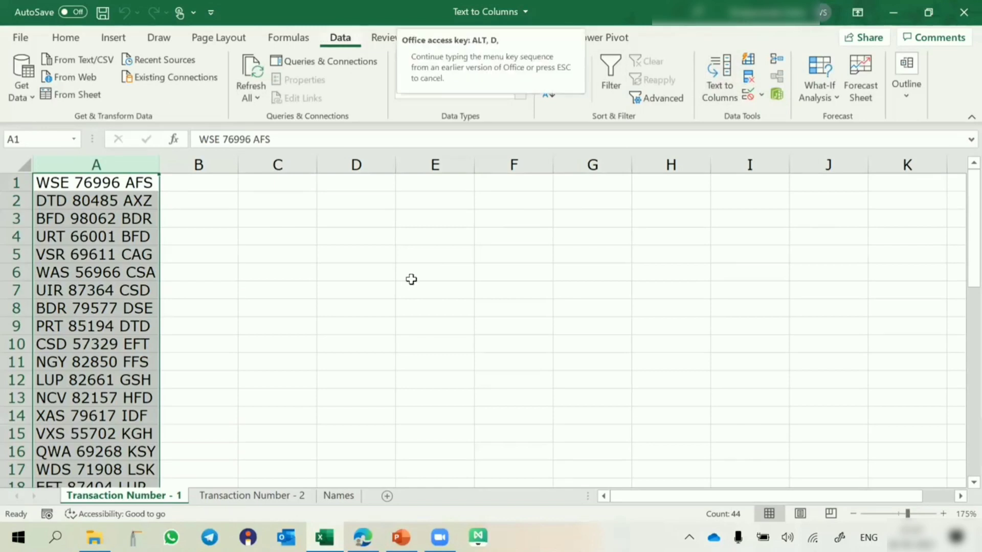
{"action": "key", "text": "e"}
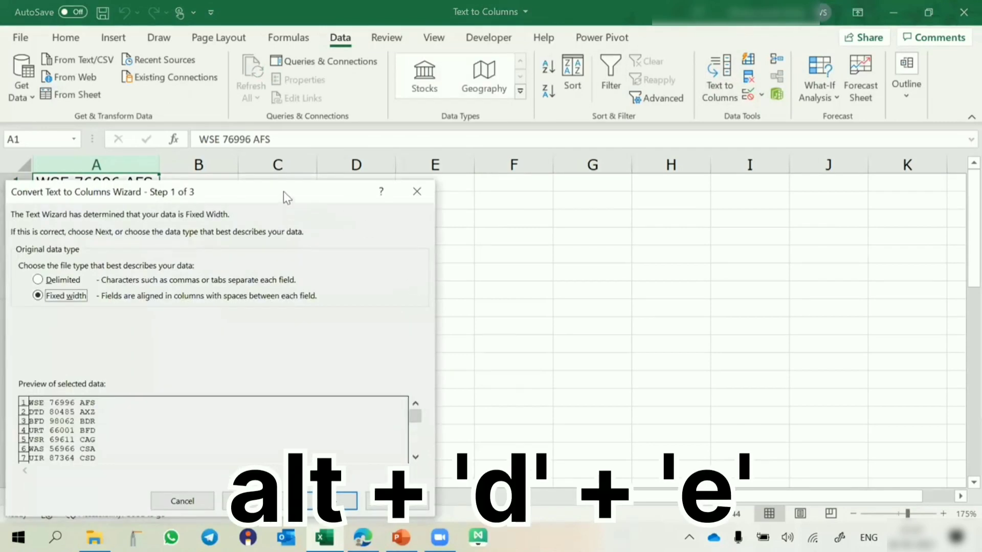
{"action": "left_click_drag", "start_coordinate": [283, 191], "coordinate": [690, 123]}
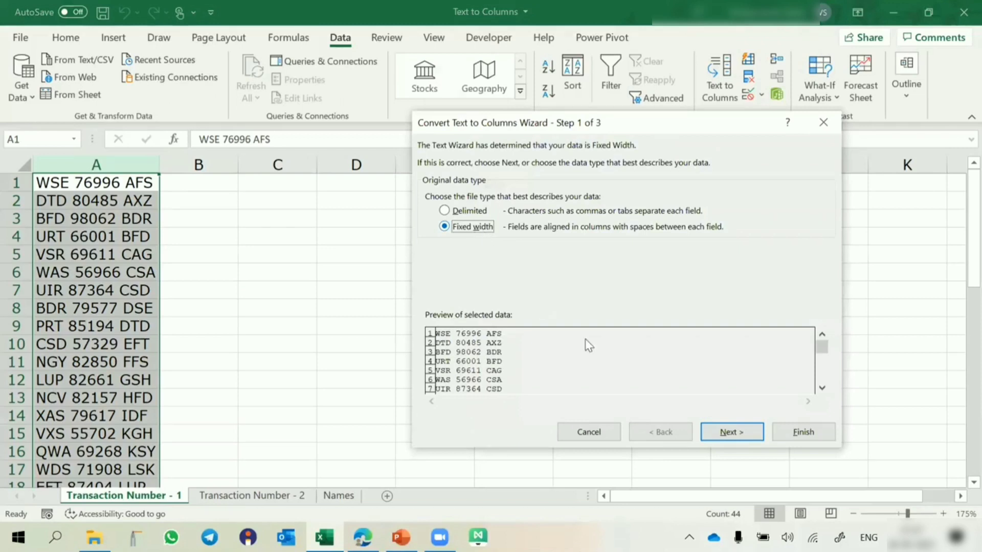
{"action": "left_click", "coordinate": [712, 431]}
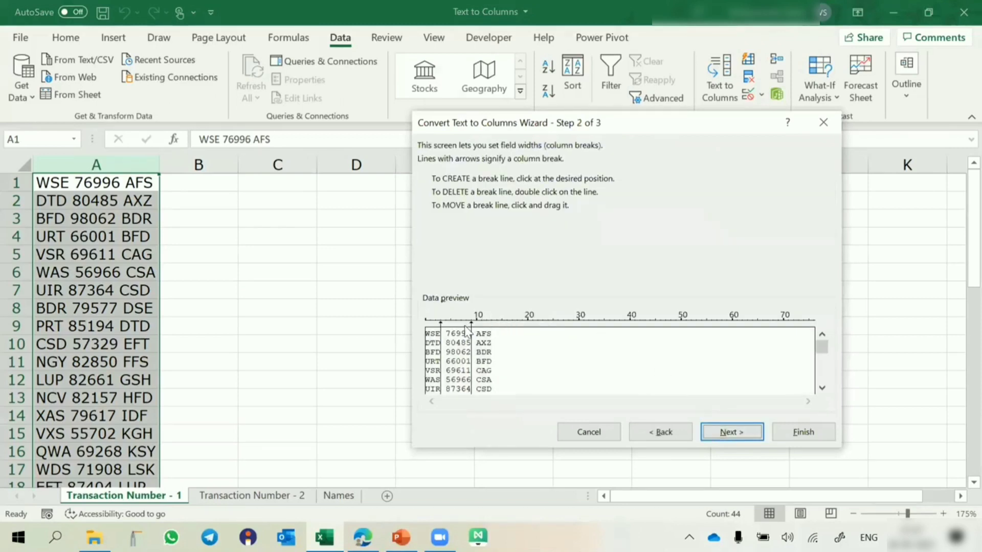
Adjust the break lines in the data preview to leave a single break after the first three-letter code
{"action": "double_click", "coordinate": [441, 339]}
{"action": "double_click", "coordinate": [471, 332]}
{"action": "left_click_drag", "start_coordinate": [470, 331], "coordinate": [442, 332]}
{"action": "left_click", "coordinate": [441, 332]}
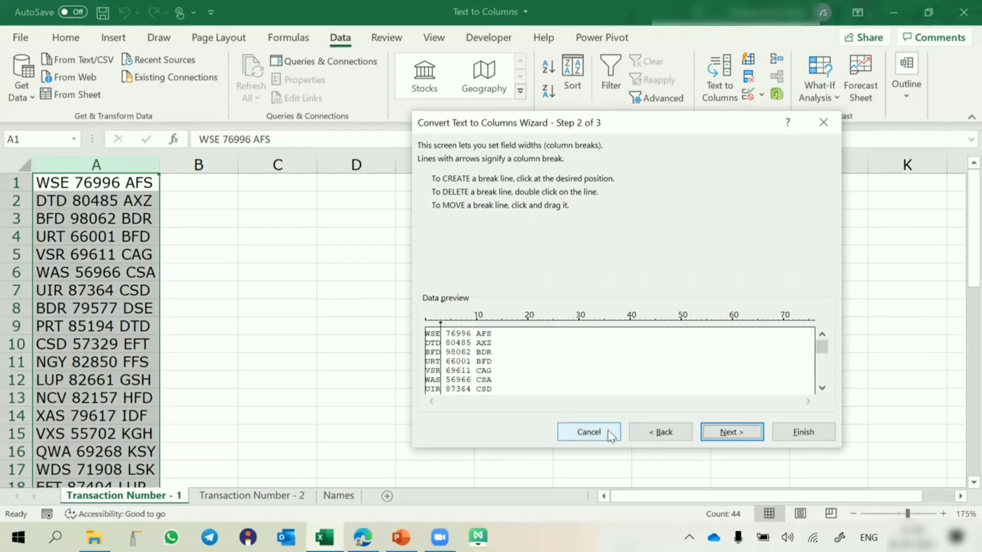
Set the destination of the split data to cell C1 and finish the Text to Columns conversion
{"action": "left_click", "coordinate": [726, 433]}
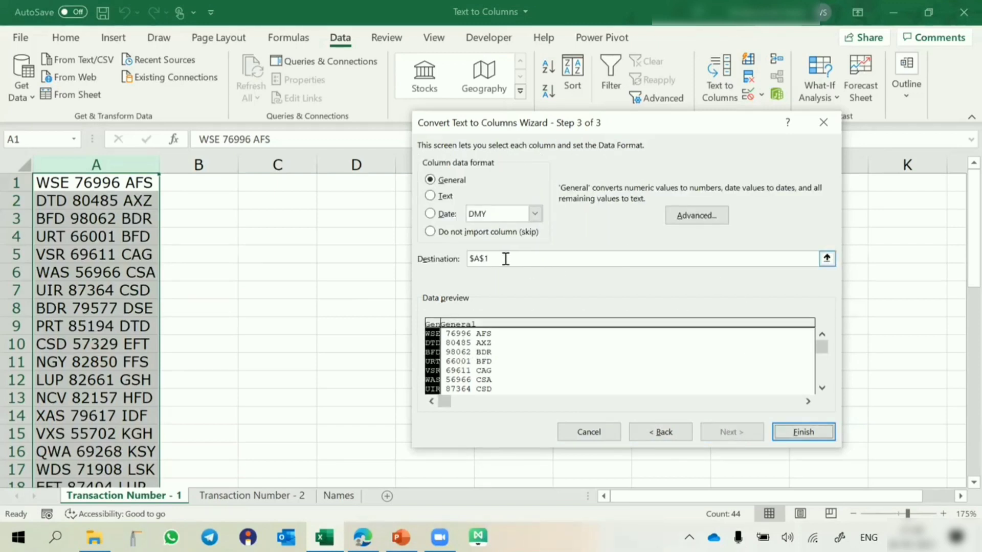
{"action": "left_click_drag", "start_coordinate": [505, 258], "coordinate": [455, 261]}
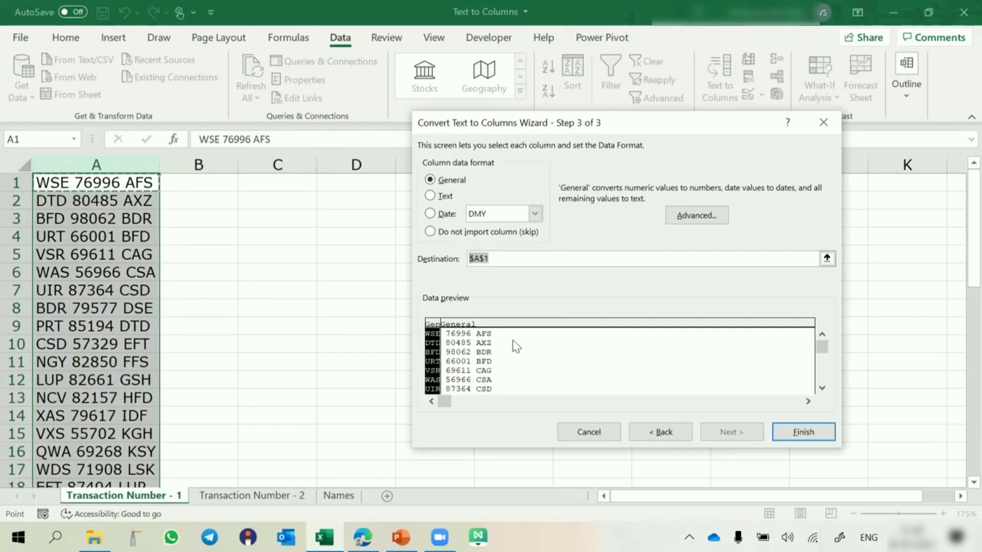
{"action": "left_click", "coordinate": [279, 176]}
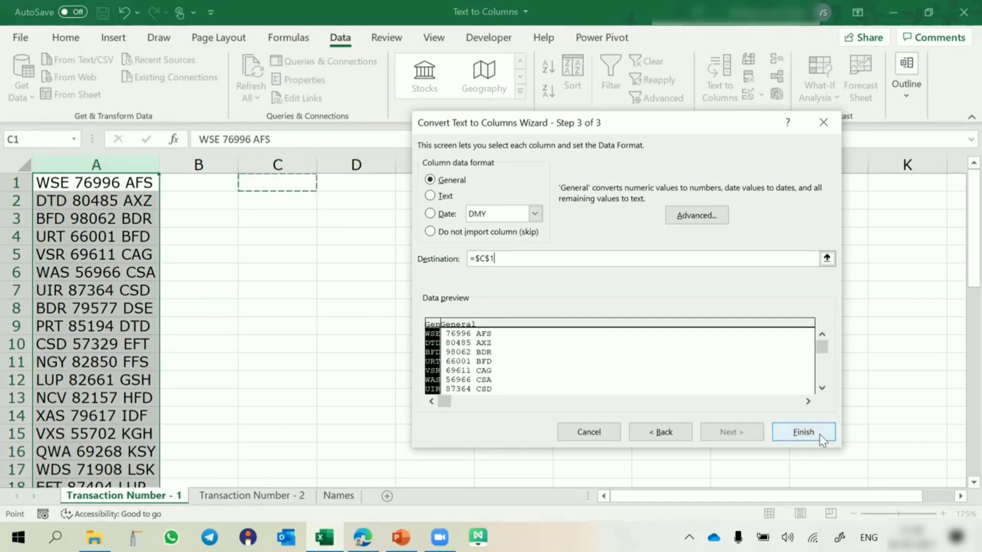
{"action": "left_click", "coordinate": [804, 432]}
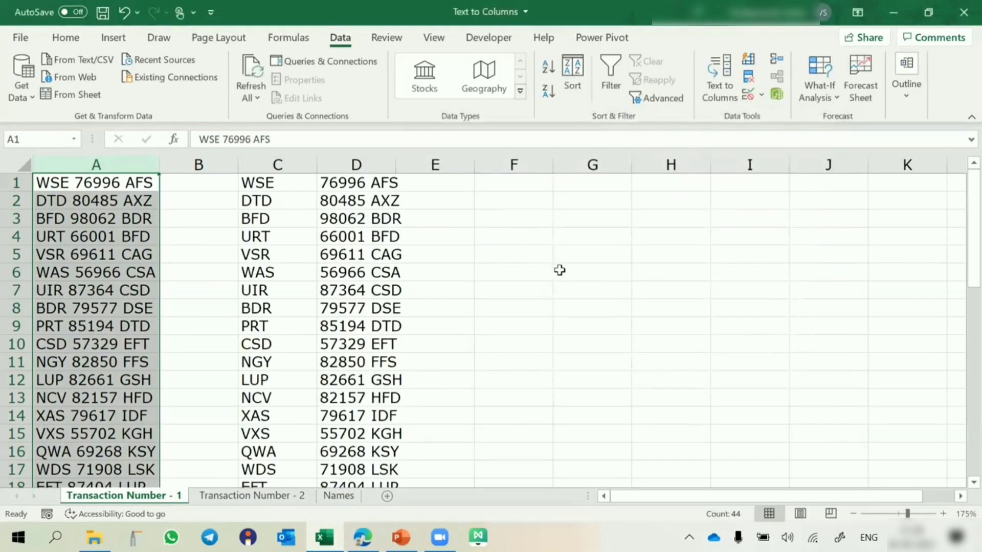
Widen column D to fit the split text and highlight columns C and D in turn
{"action": "left_click_drag", "start_coordinate": [396, 166], "coordinate": [442, 167]}
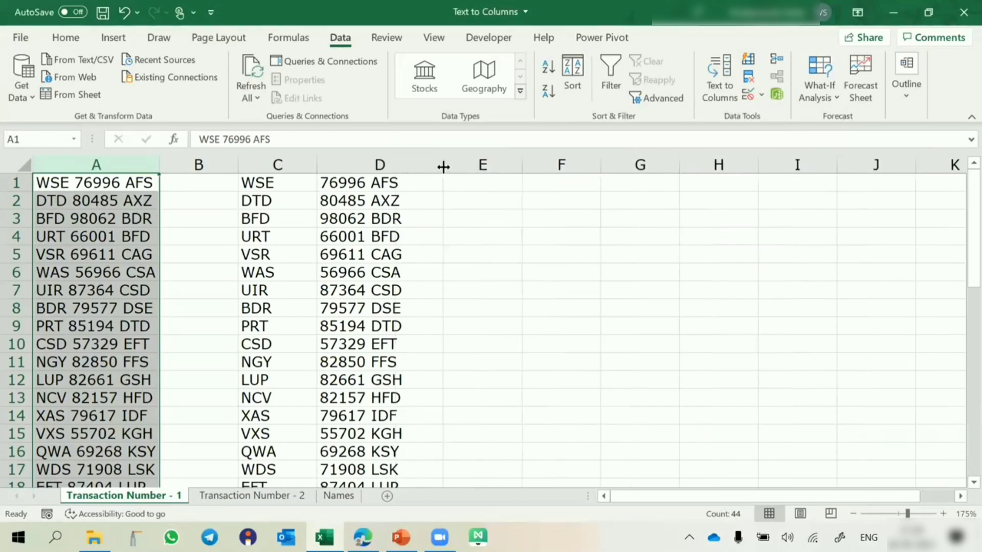
{"action": "left_click", "coordinate": [275, 164]}
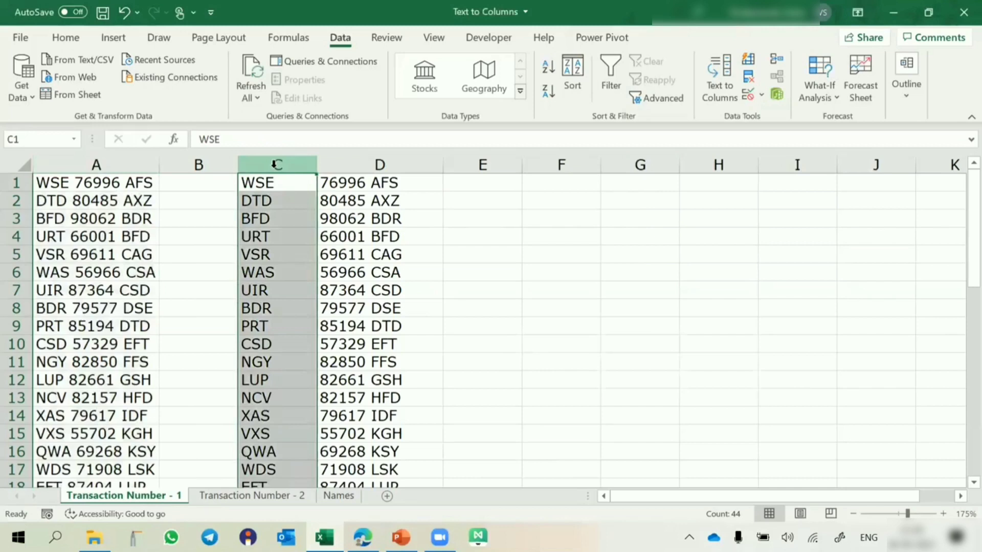
{"action": "left_click", "coordinate": [365, 164]}
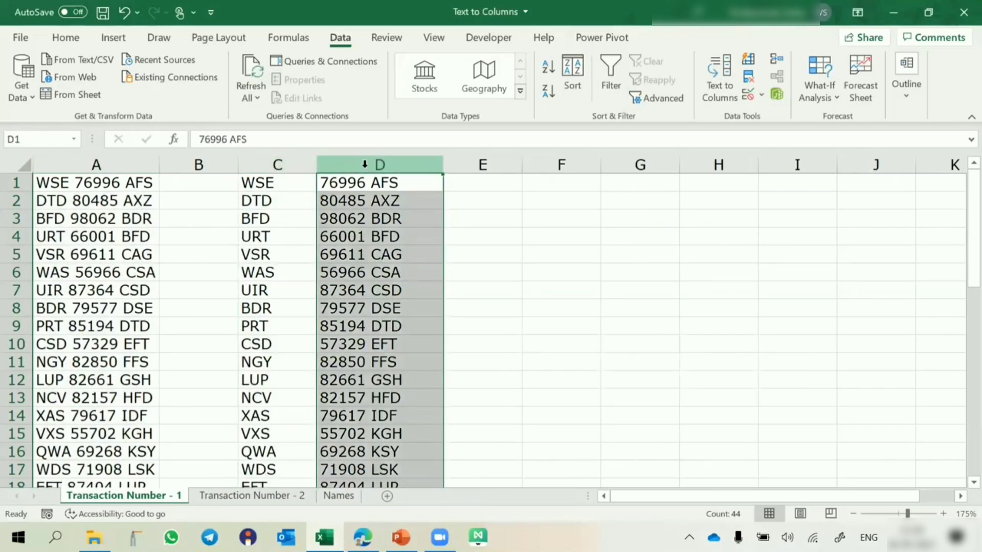
Delete the split data from columns C and D and select column A again
{"action": "left_click_drag", "start_coordinate": [365, 164], "coordinate": [277, 164]}
{"action": "key", "text": "Delete"}
{"action": "left_click", "coordinate": [134, 168]}
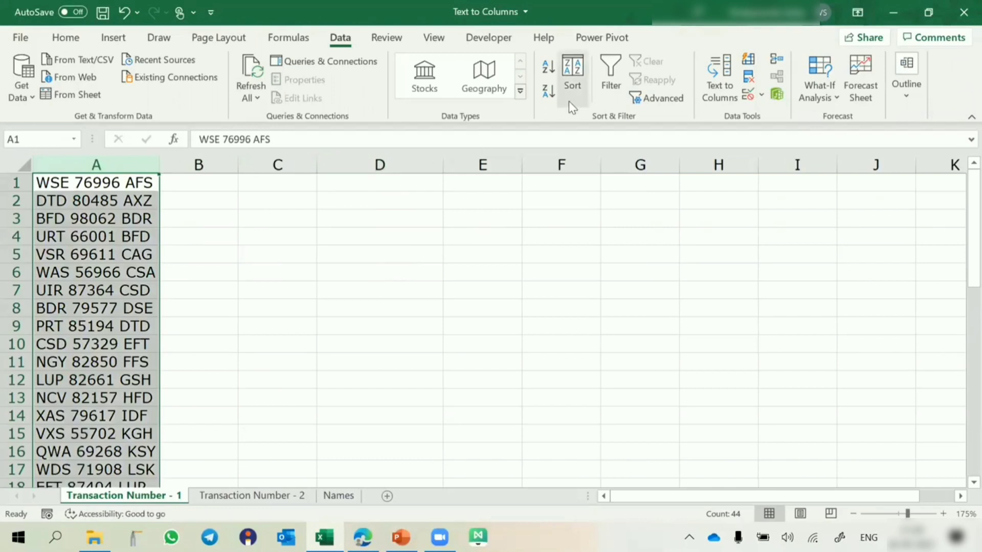
Start a fixed-width Text to Columns split of column A with a single break line after the first three-letter code
{"action": "left_click", "coordinate": [714, 100]}
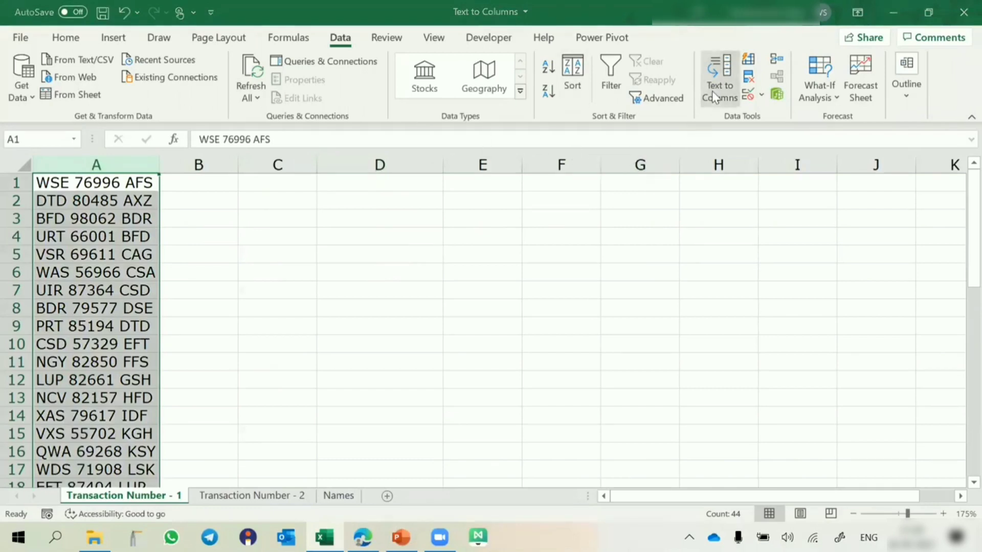
{"action": "left_click", "coordinate": [747, 427]}
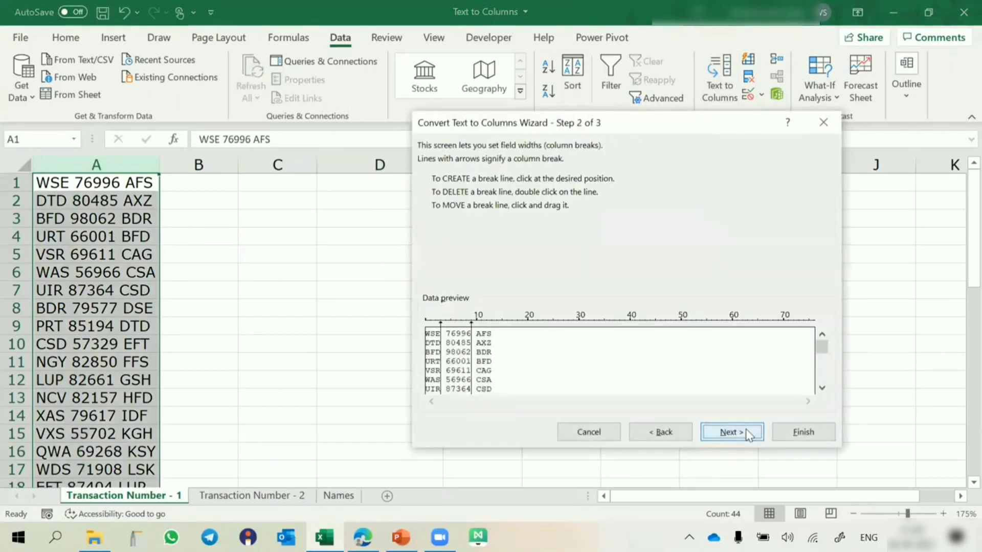
{"action": "double_click", "coordinate": [471, 341]}
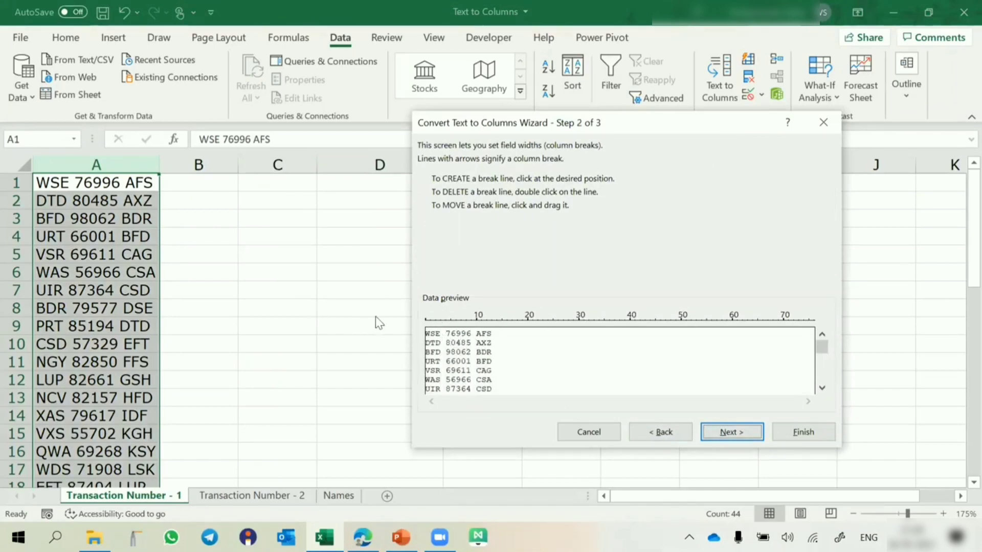
{"action": "left_click", "coordinate": [439, 332]}
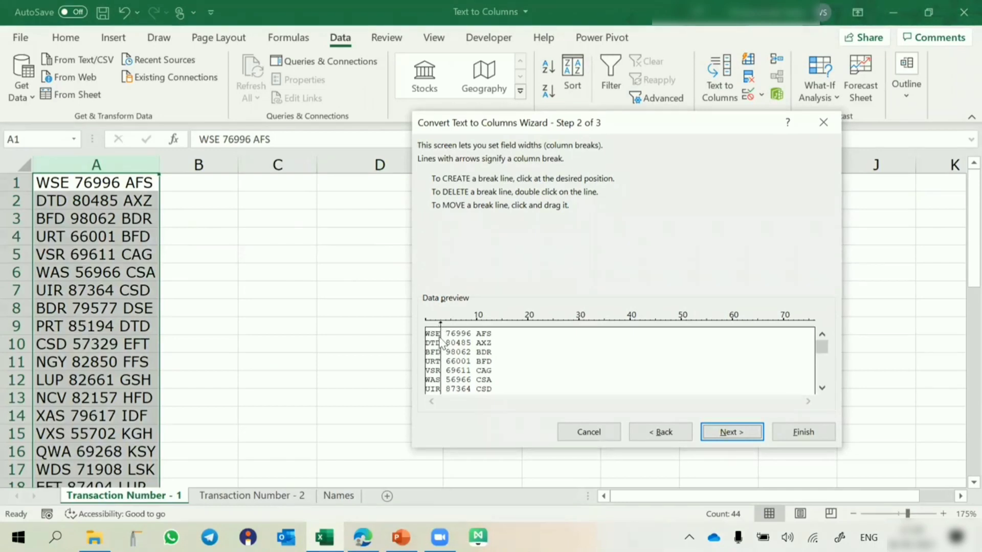
{"action": "left_click", "coordinate": [726, 432]}
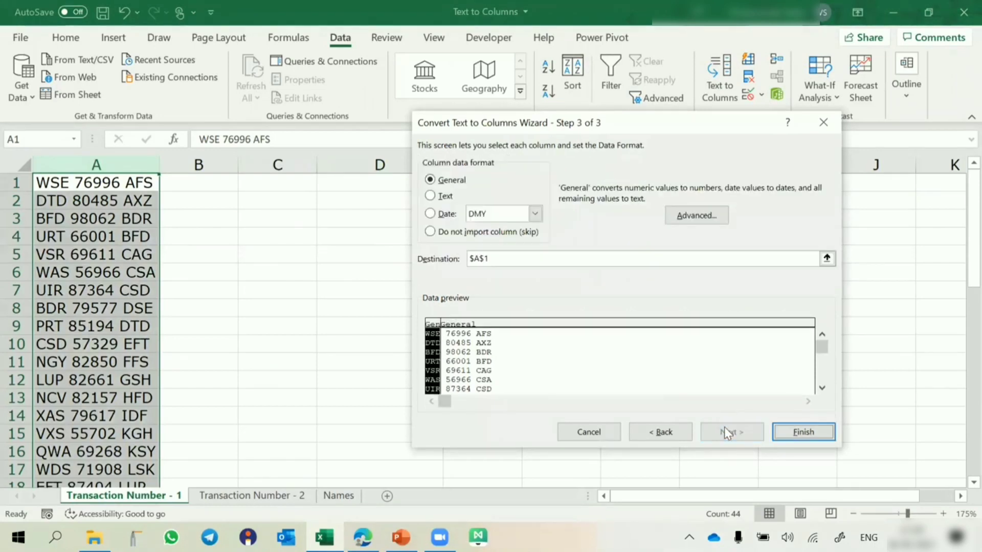
Set the destination of the split data to cell C1 and finish the fixed-width conversion
{"action": "left_click", "coordinate": [488, 258]}
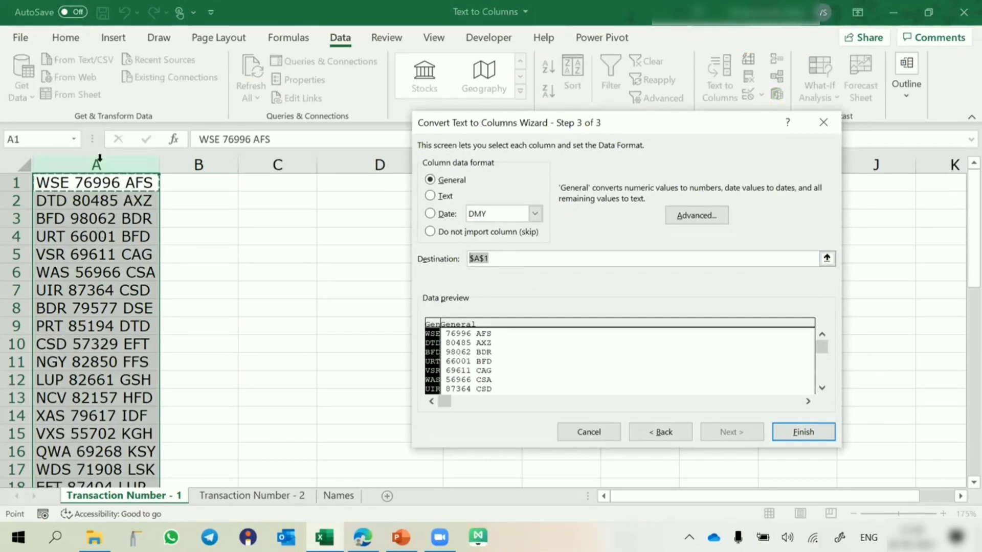
{"action": "left_click", "coordinate": [256, 185]}
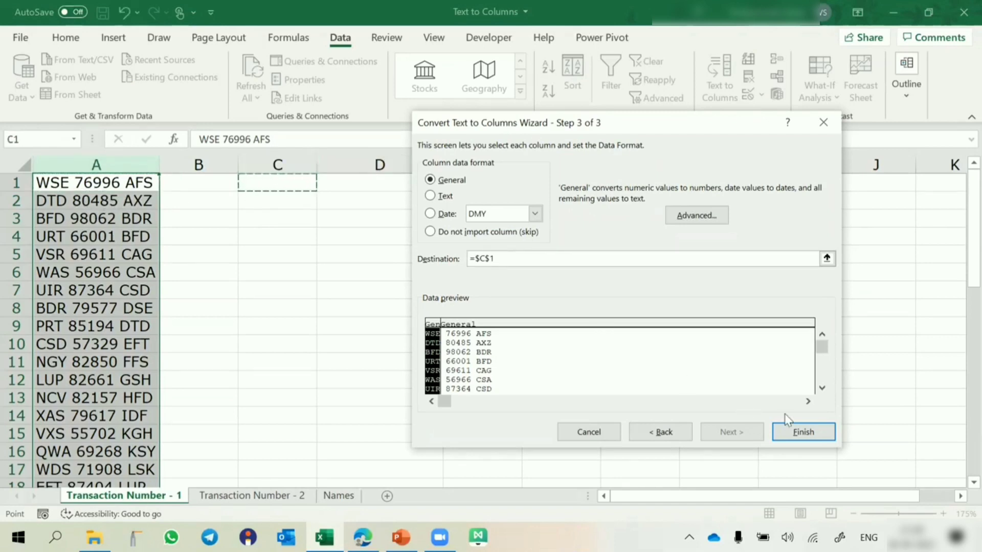
{"action": "left_click", "coordinate": [815, 431]}
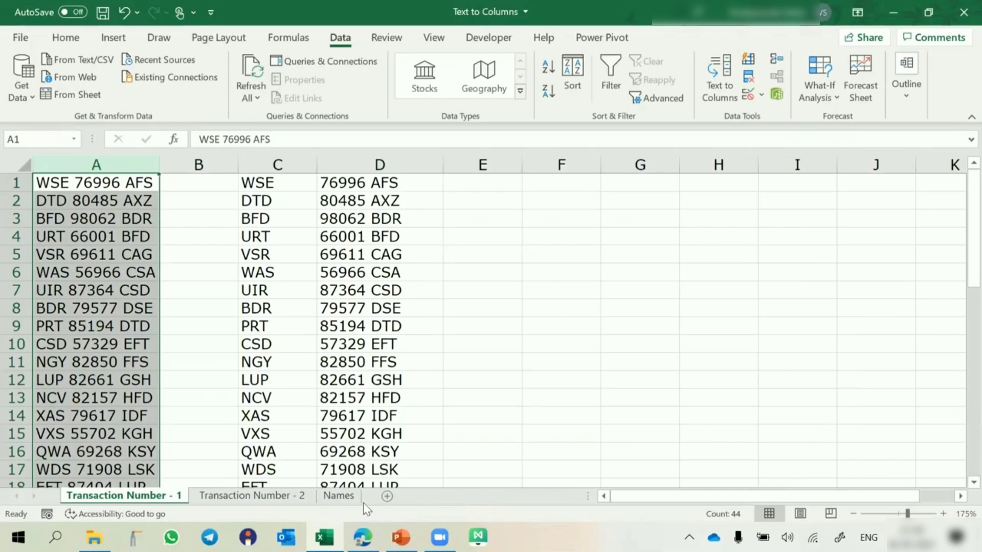
On the Transaction Number - 2 sheet, set up a delimited Text to Columns split of column A with a hyphen as the only delimiter
{"action": "left_click", "coordinate": [290, 501]}
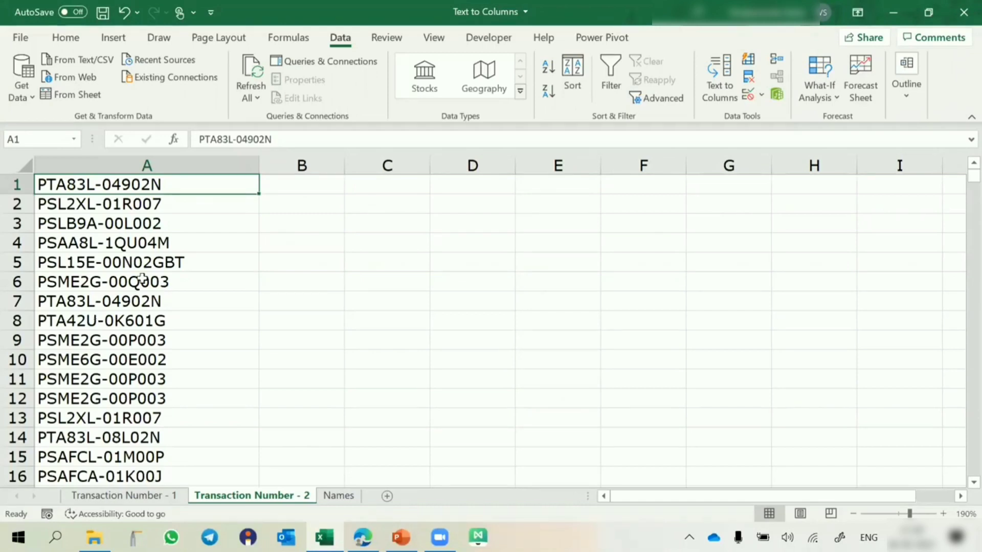
{"action": "left_click", "coordinate": [116, 164]}
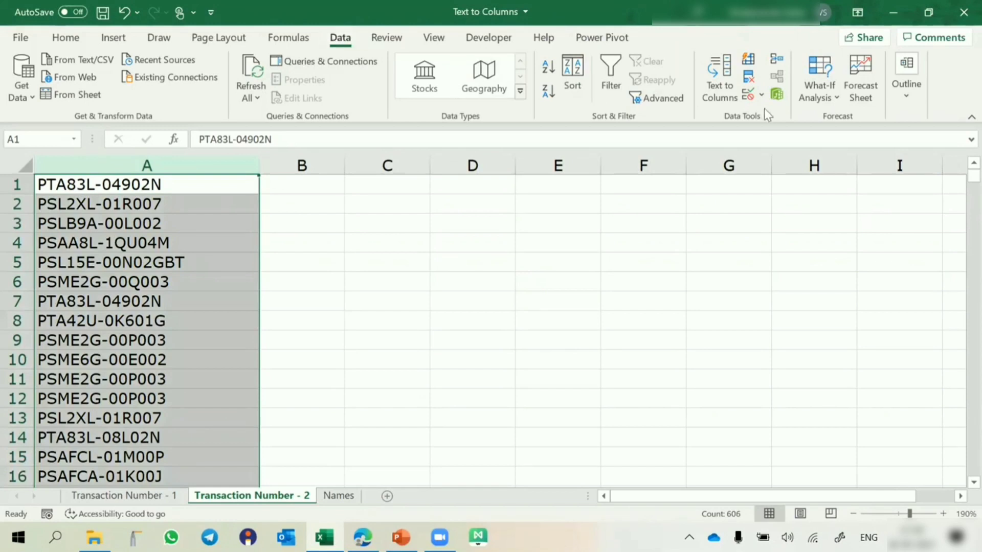
{"action": "left_click", "coordinate": [704, 93]}
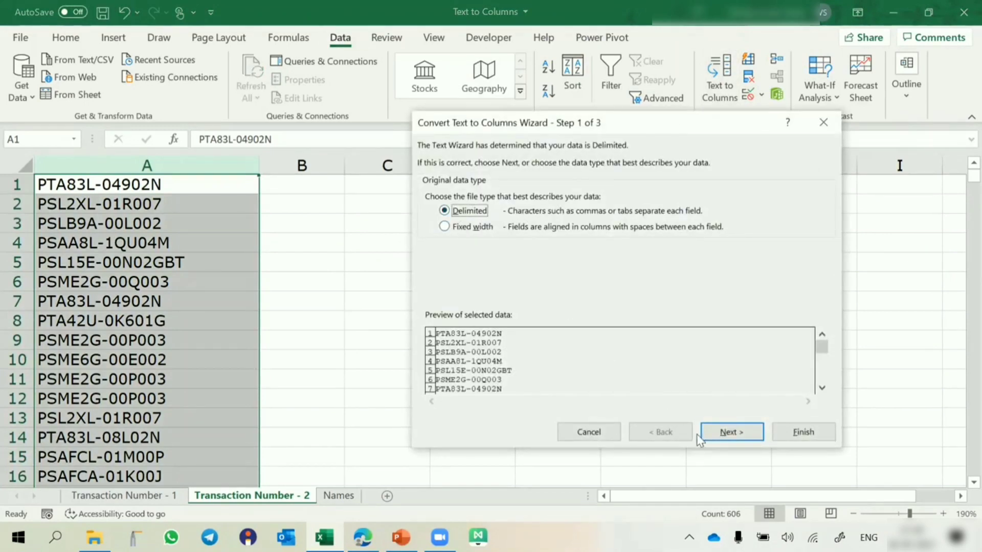
{"action": "left_click", "coordinate": [726, 431]}
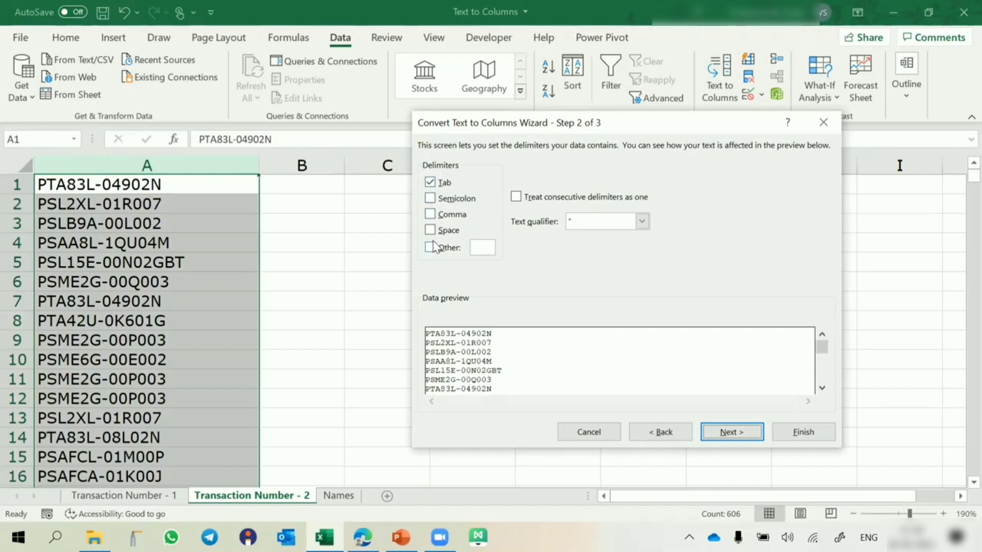
{"action": "left_click", "coordinate": [430, 183]}
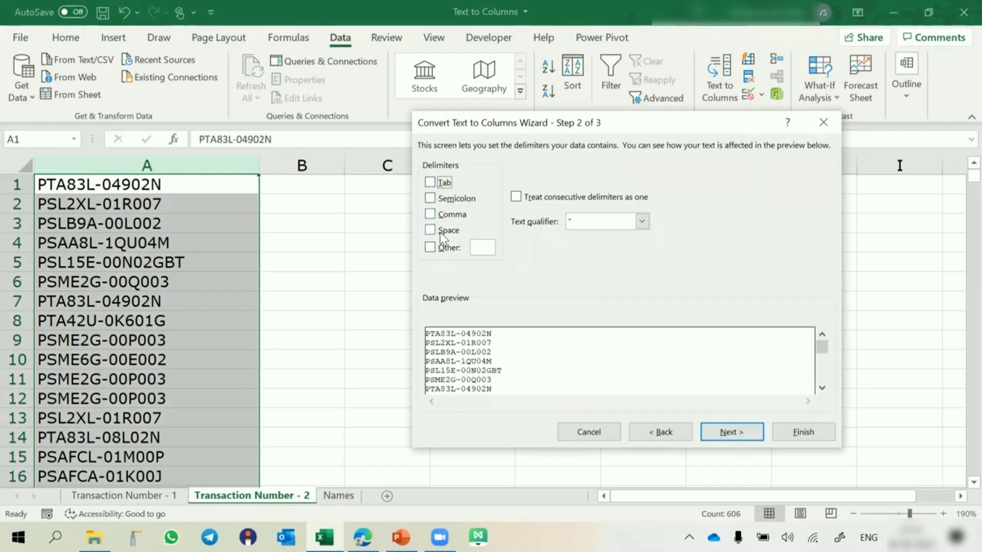
{"action": "left_click", "coordinate": [484, 250]}
{"action": "type", "text": "-"}
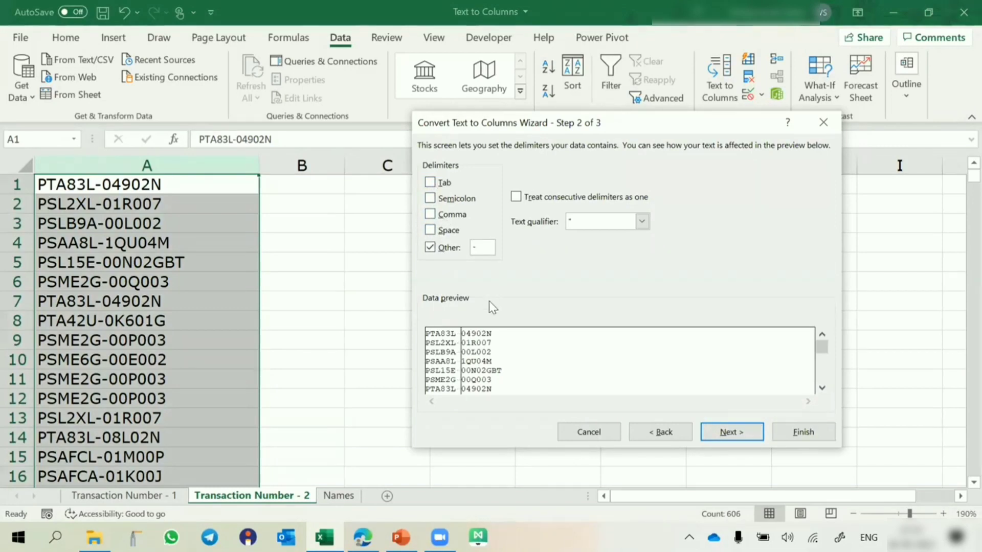
{"action": "left_click", "coordinate": [732, 432]}
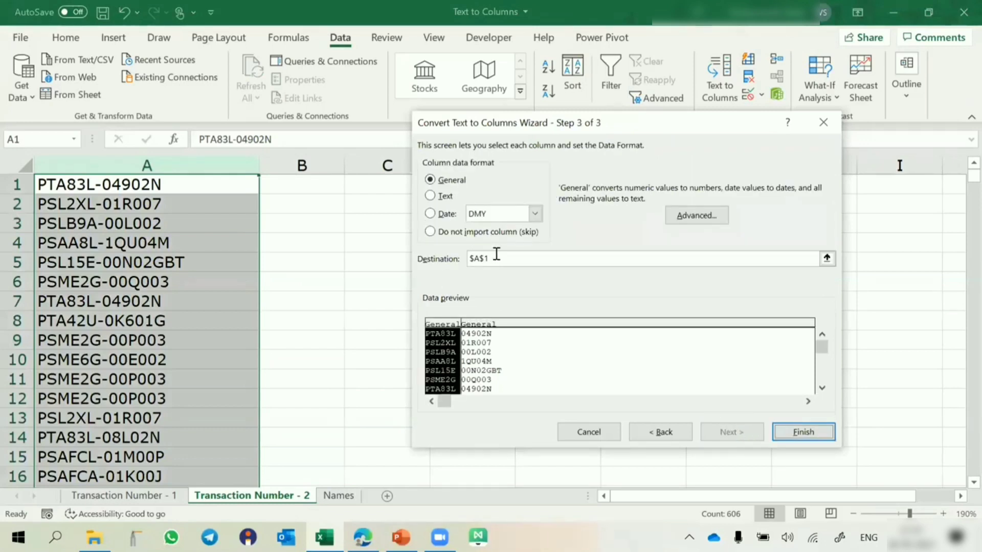
Set the destination of the hyphen-delimited split to cell C1 and finish the conversion
{"action": "left_click_drag", "start_coordinate": [494, 259], "coordinate": [421, 259]}
{"action": "left_click", "coordinate": [377, 179]}
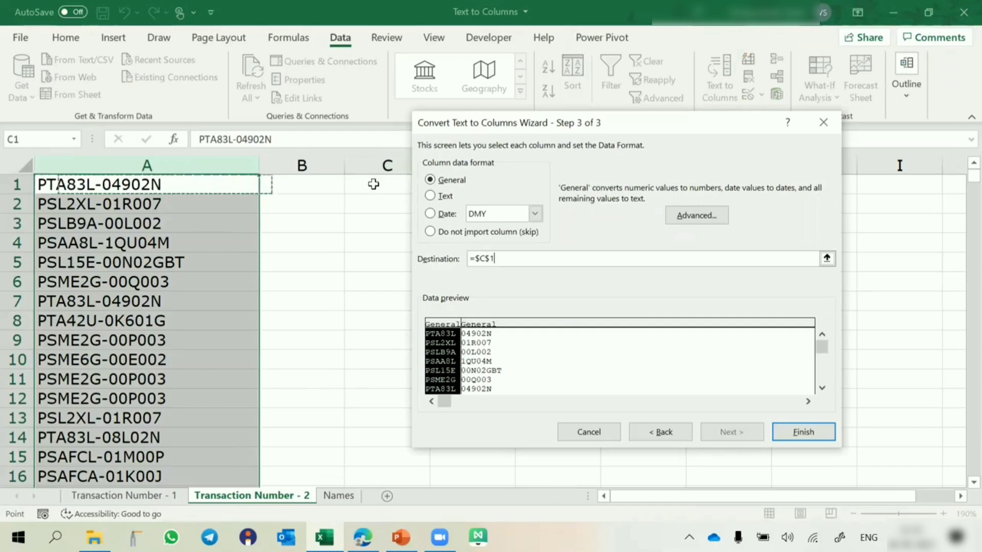
{"action": "left_click", "coordinate": [811, 430]}
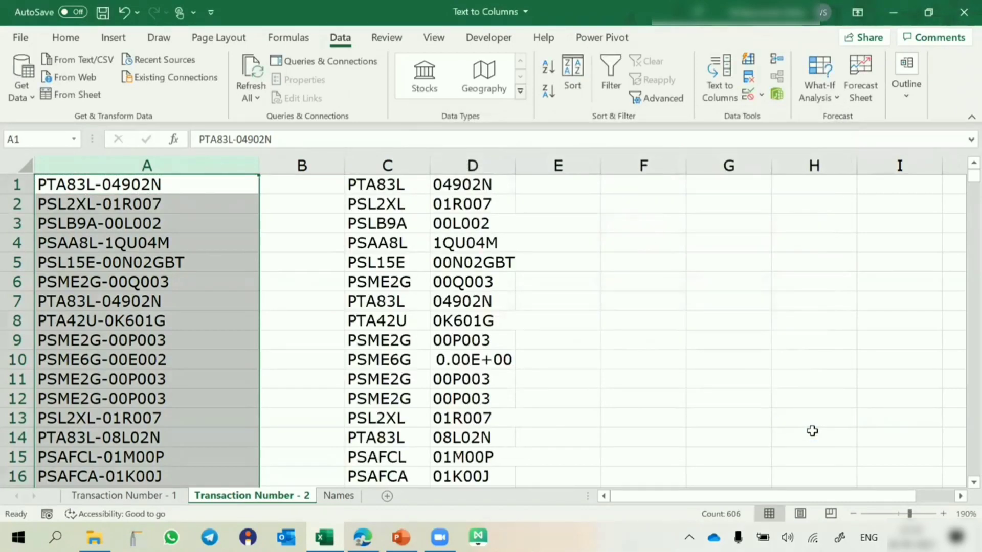
Widen column D and inspect the split value in cell D28 against the original code
{"action": "left_click_drag", "start_coordinate": [515, 167], "coordinate": [562, 172]}
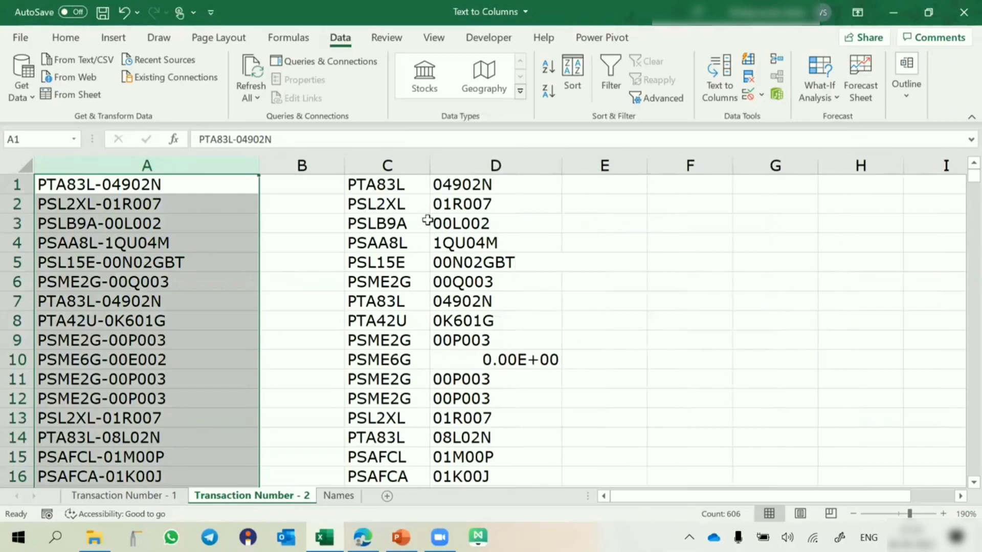
{"action": "scroll", "coordinate": [381, 324], "scroll_direction": "down", "scroll_amount": 6}
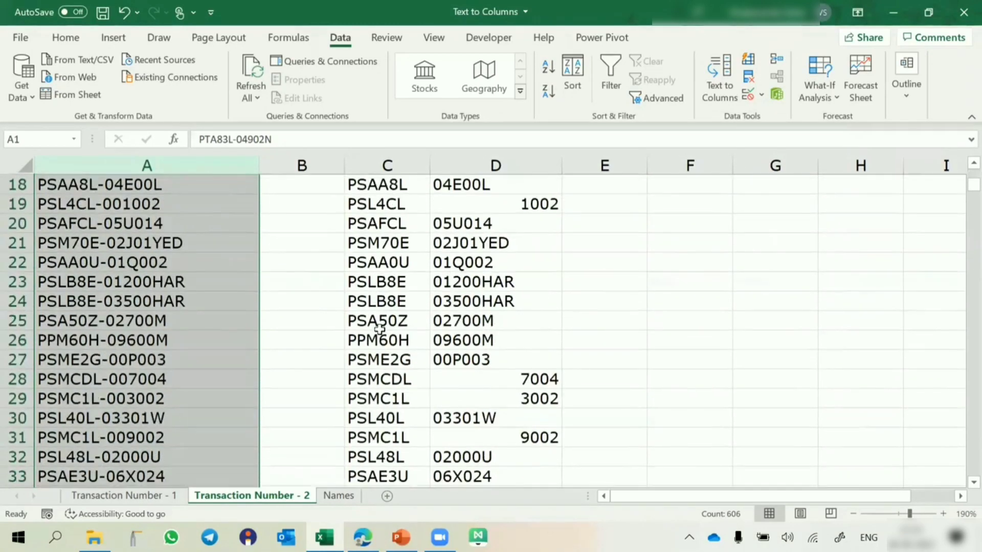
{"action": "scroll", "coordinate": [379, 329], "scroll_direction": "down", "scroll_amount": 2}
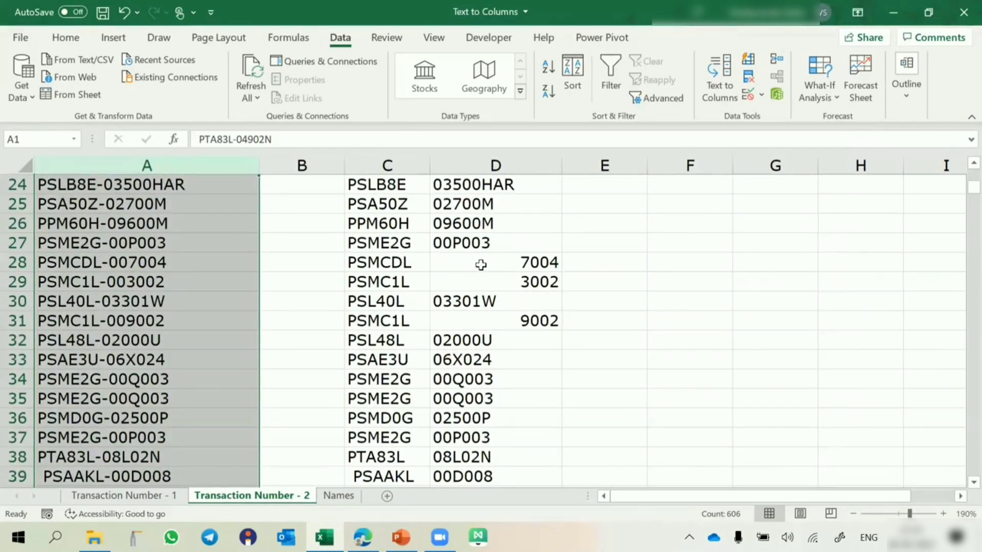
{"action": "left_click", "coordinate": [481, 265]}
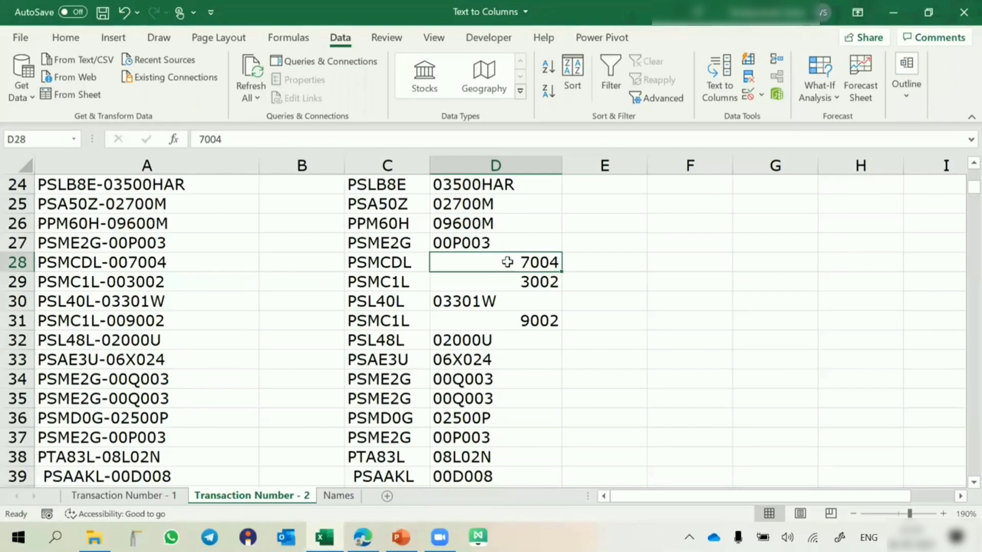
Enter 00345 in cell F28 to test leading zeros, and clear column F
{"action": "left_click", "coordinate": [694, 262]}
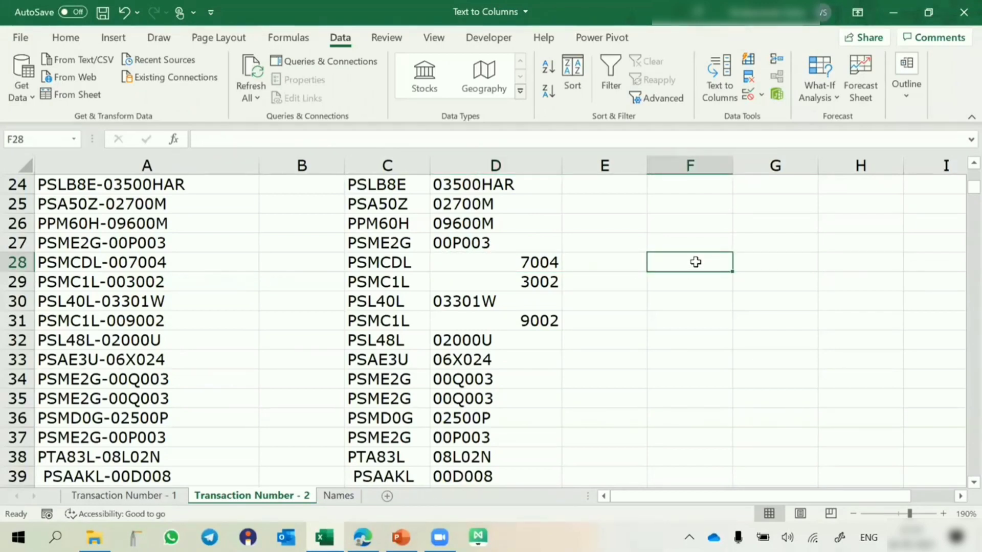
{"action": "type", "text": "00345"}
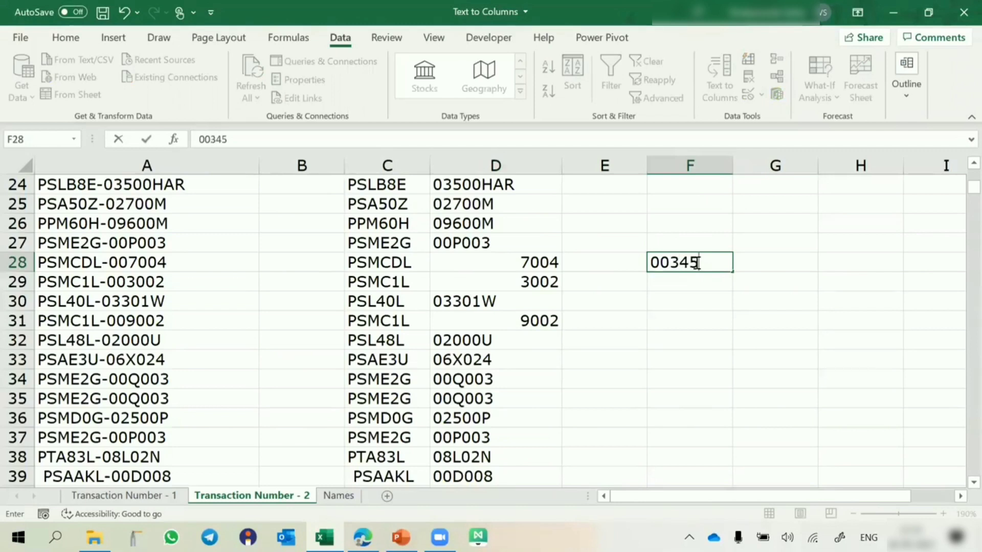
{"action": "key", "text": "Return"}
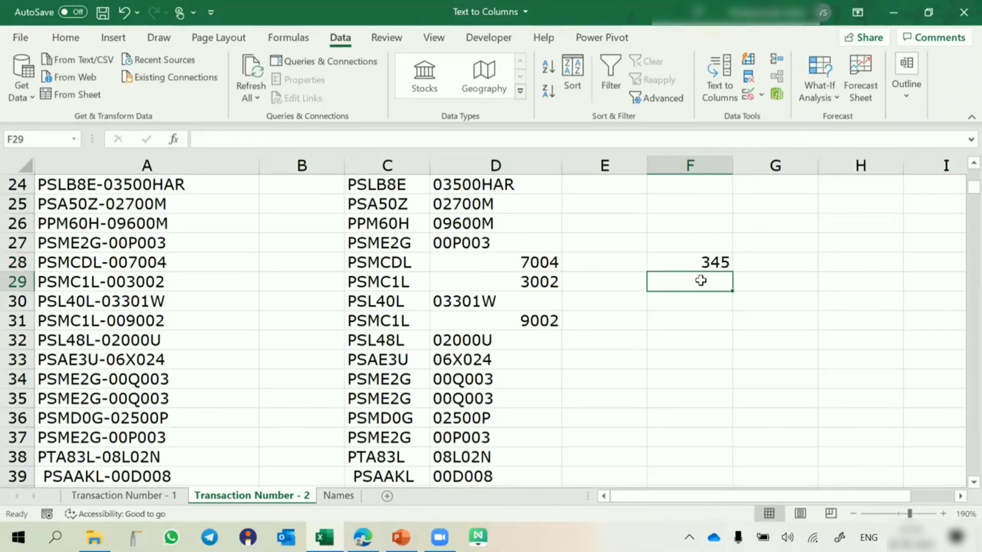
{"action": "left_click", "coordinate": [690, 162]}
{"action": "key", "text": "Delete"}
Check the number format of columns C and D, and test entering 05 in cell G27 before undoing it
{"action": "left_click_drag", "start_coordinate": [402, 162], "coordinate": [468, 165]}
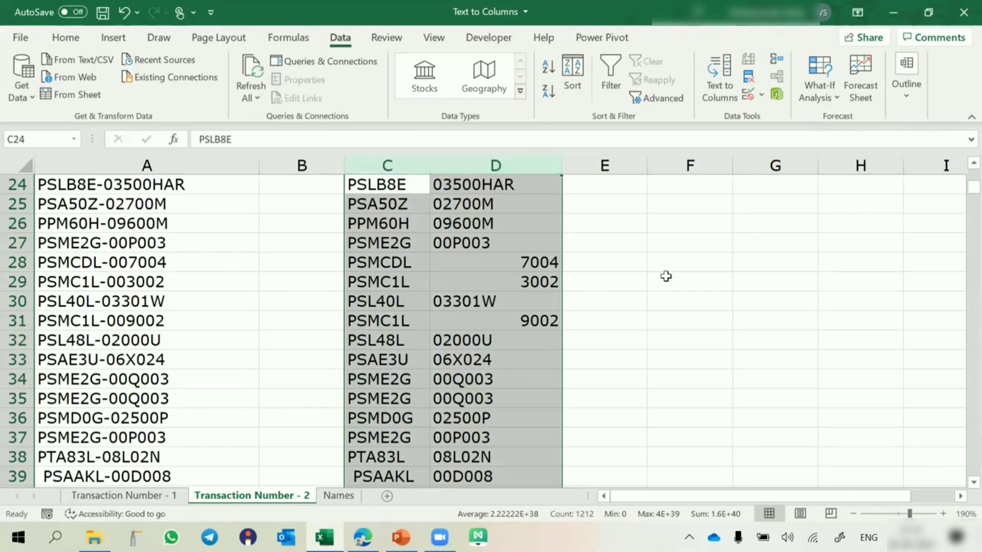
{"action": "left_click", "coordinate": [65, 38]}
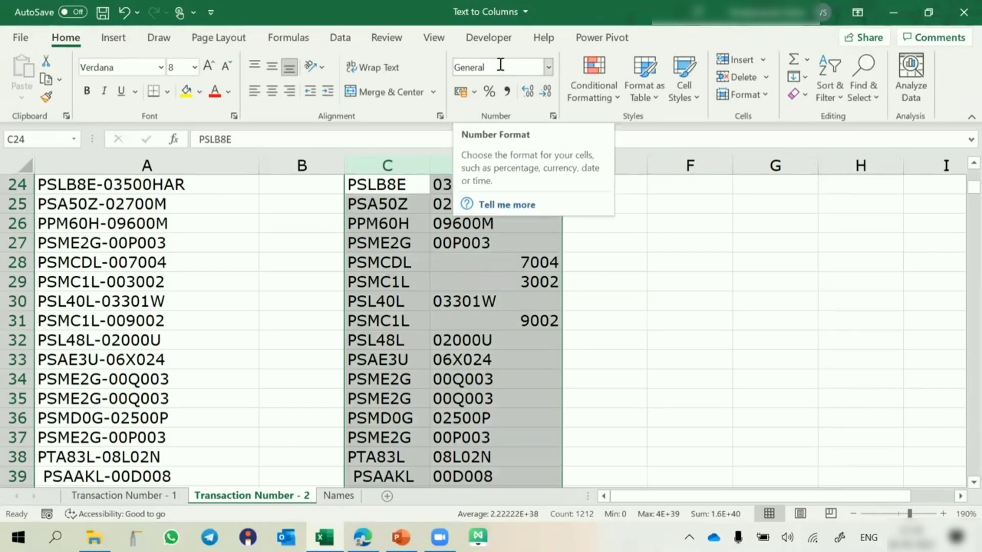
{"action": "left_click", "coordinate": [736, 250]}
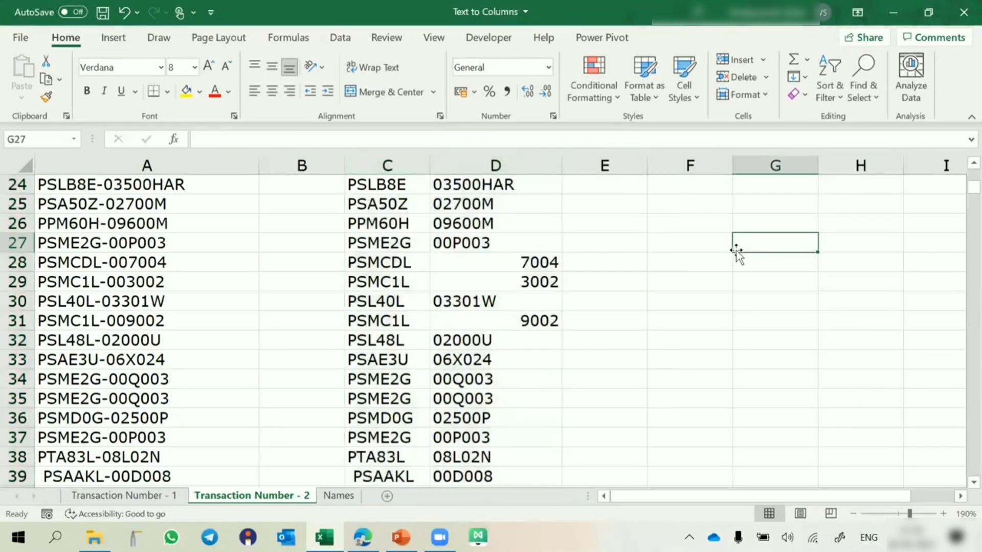
{"action": "type", "text": "05"}
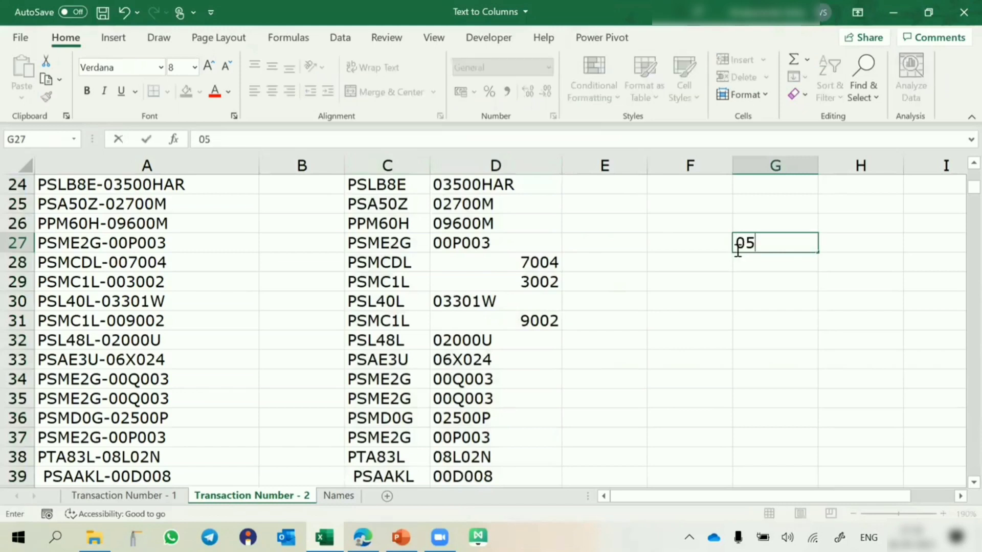
{"action": "key", "text": "Return"}
{"action": "key", "text": "Up"}
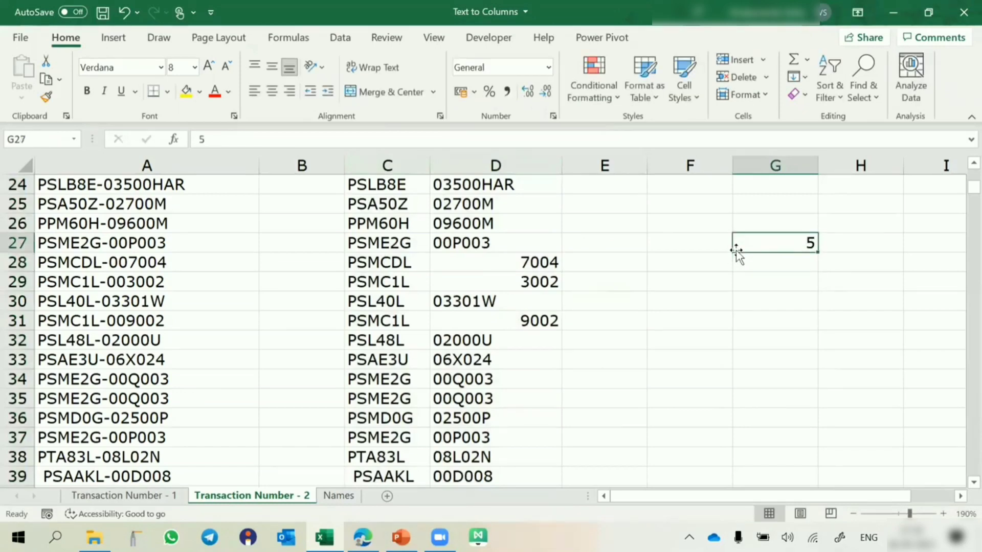
{"action": "key", "text": "ctrl+z"}
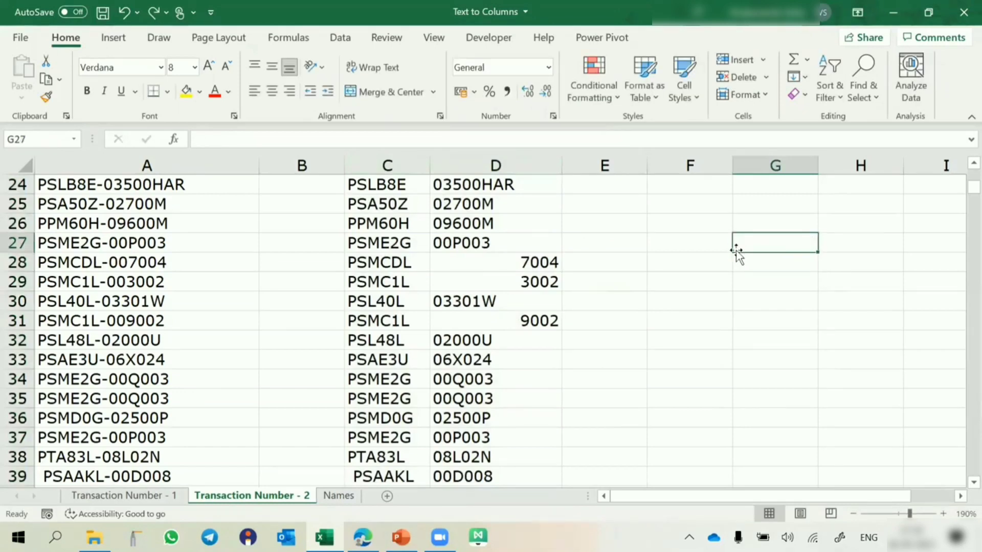
Format cell G27 as Text and enter 000034 to test leading zeros, and undo the test
{"action": "left_click", "coordinate": [548, 67]}
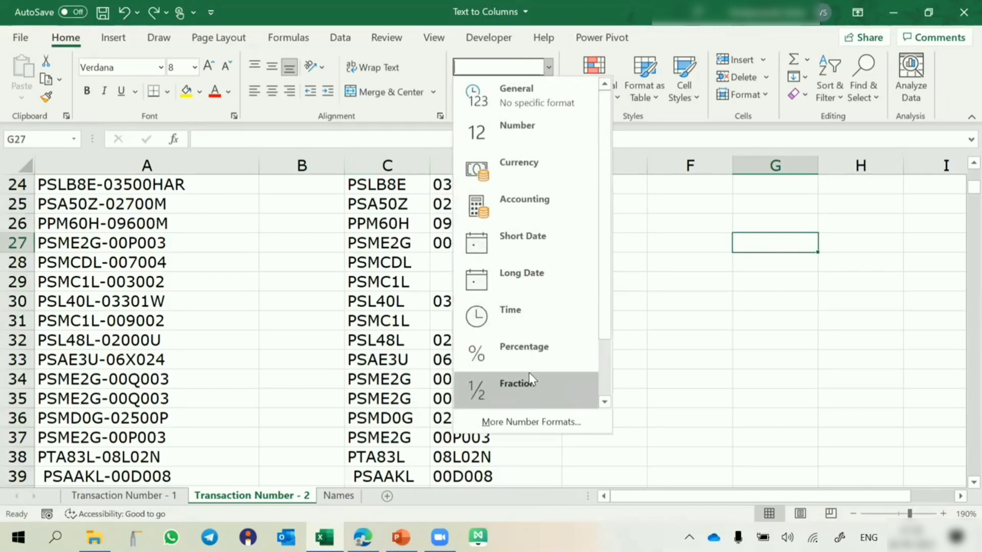
{"action": "scroll", "coordinate": [529, 377], "scroll_direction": "down", "scroll_amount": 2}
{"action": "left_click", "coordinate": [512, 385]}
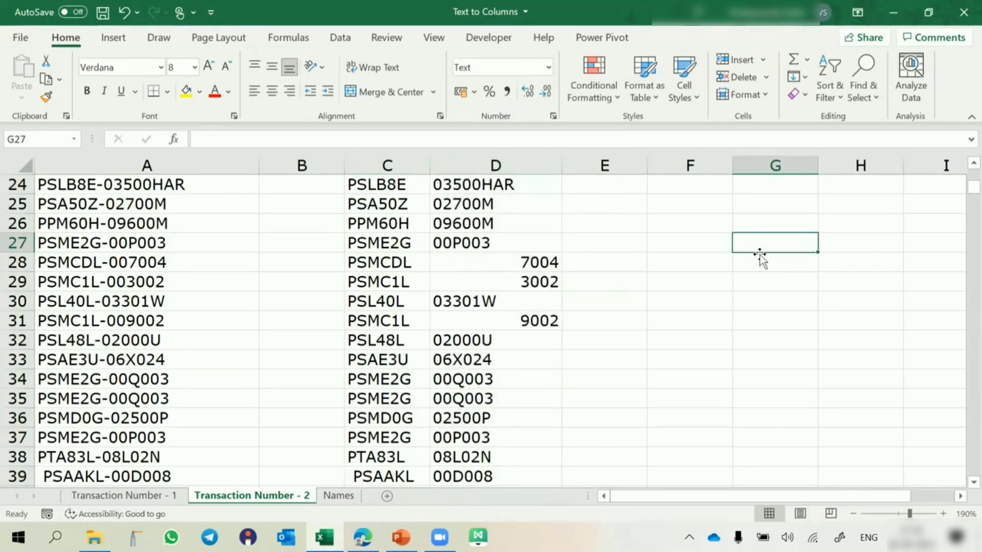
{"action": "type", "text": "000034"}
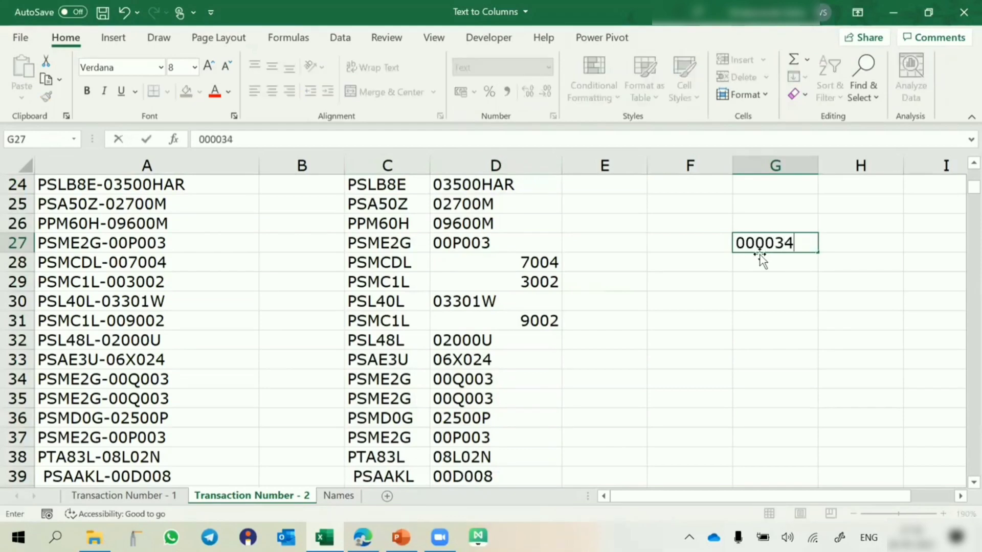
{"action": "key", "text": "Return"}
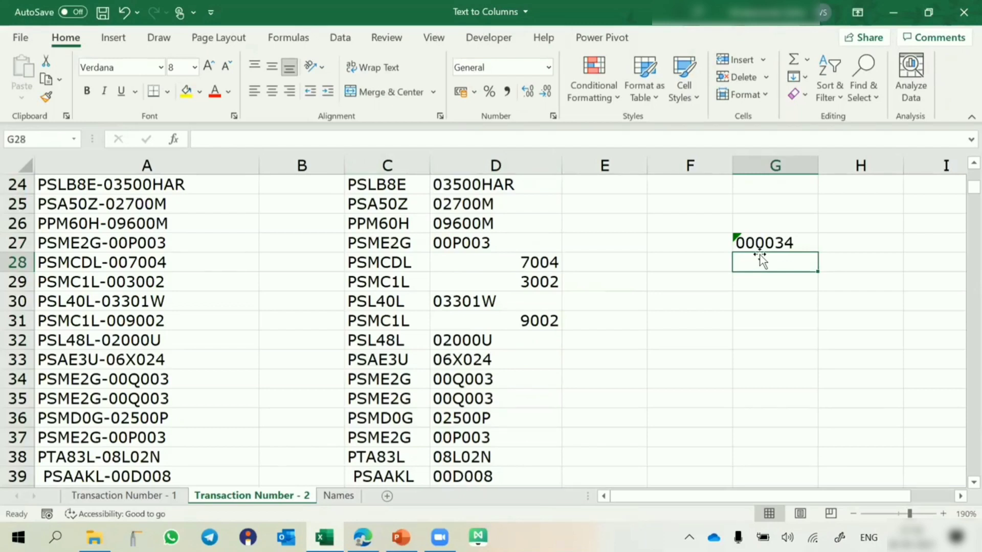
{"action": "key", "text": "ctrl+z"}
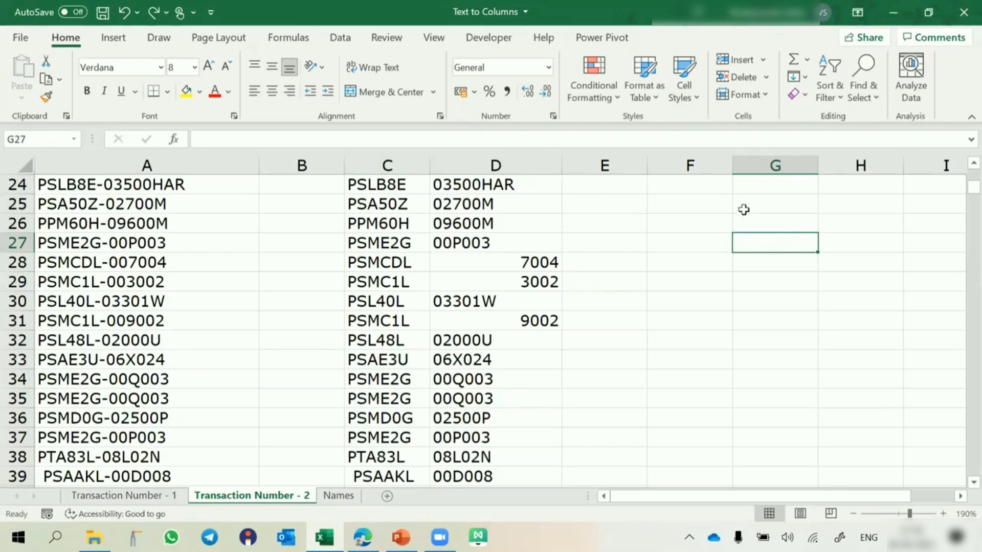
Delete columns B through F from the Transaction Number - 2 sheet
{"action": "left_click", "coordinate": [606, 167]}
{"action": "left_click_drag", "start_coordinate": [605, 167], "coordinate": [795, 164]}
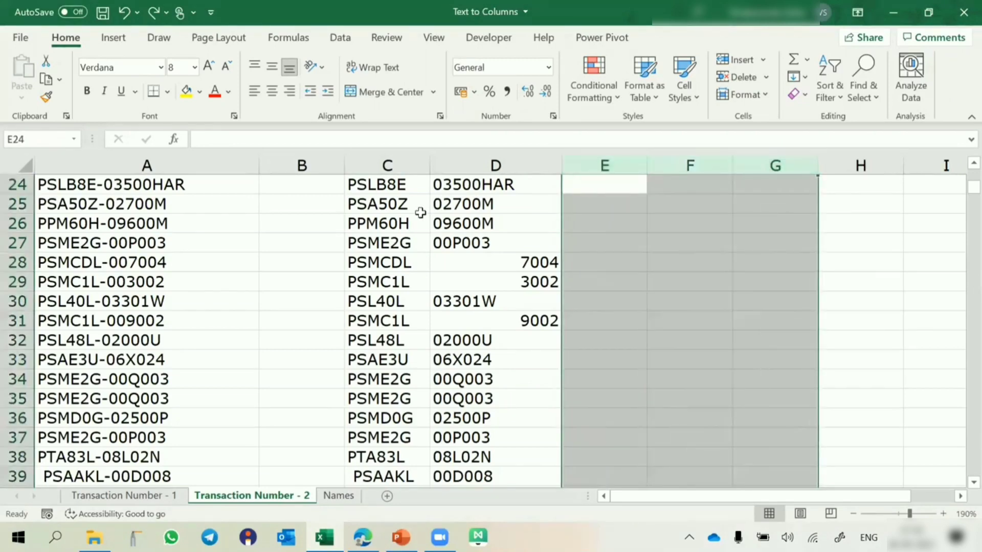
{"action": "left_click", "coordinate": [408, 219]}
{"action": "left_click_drag", "start_coordinate": [291, 165], "coordinate": [658, 185]}
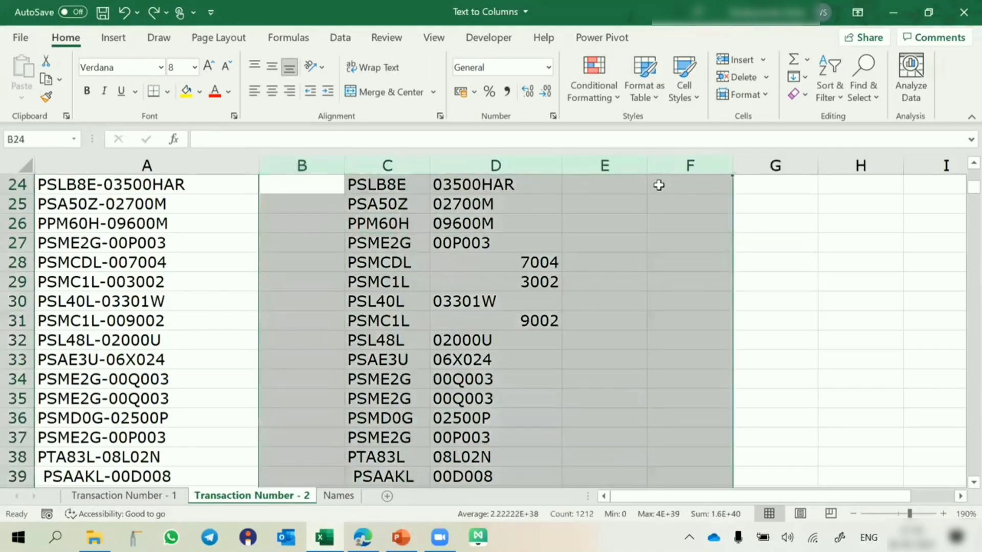
{"action": "key", "text": "ctrl+minus"}
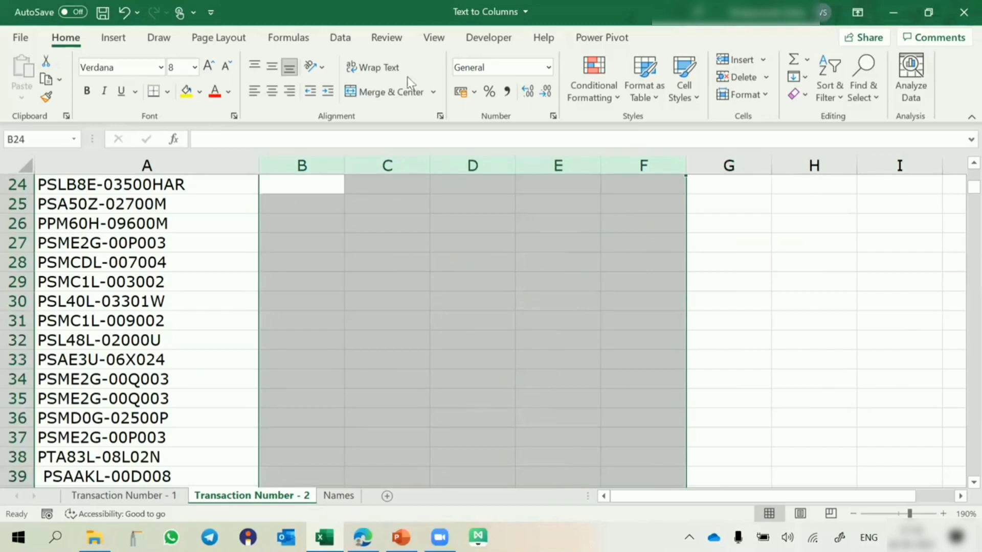
Run Text to Columns on column A as delimited data, using the hyphen as the delimiter
{"action": "left_click", "coordinate": [170, 163]}
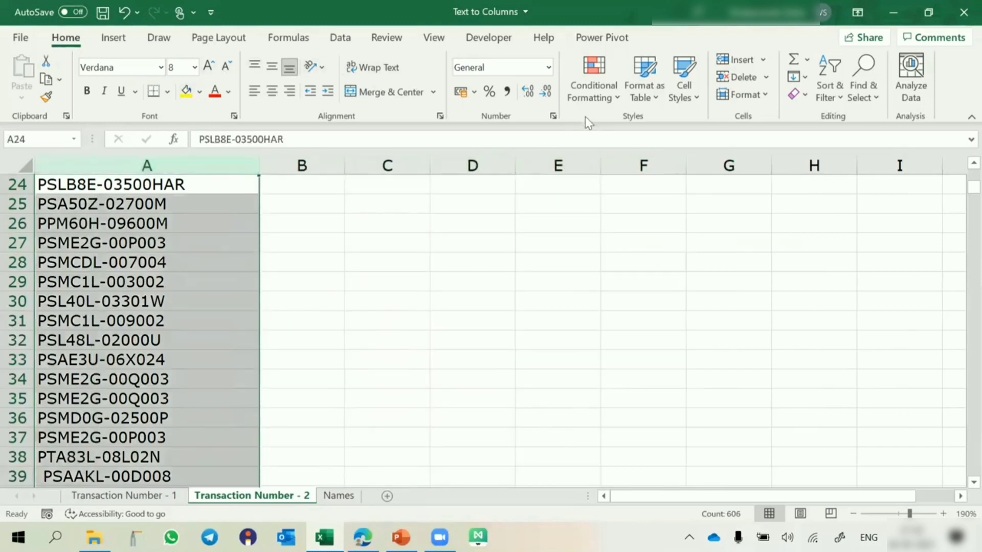
{"action": "left_click", "coordinate": [338, 37]}
{"action": "left_click", "coordinate": [716, 91]}
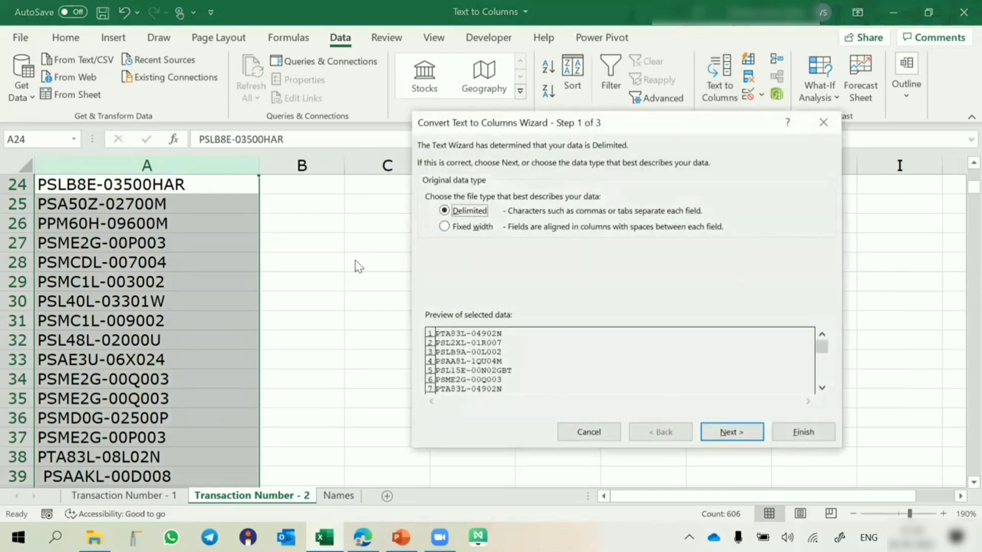
{"action": "left_click", "coordinate": [728, 433]}
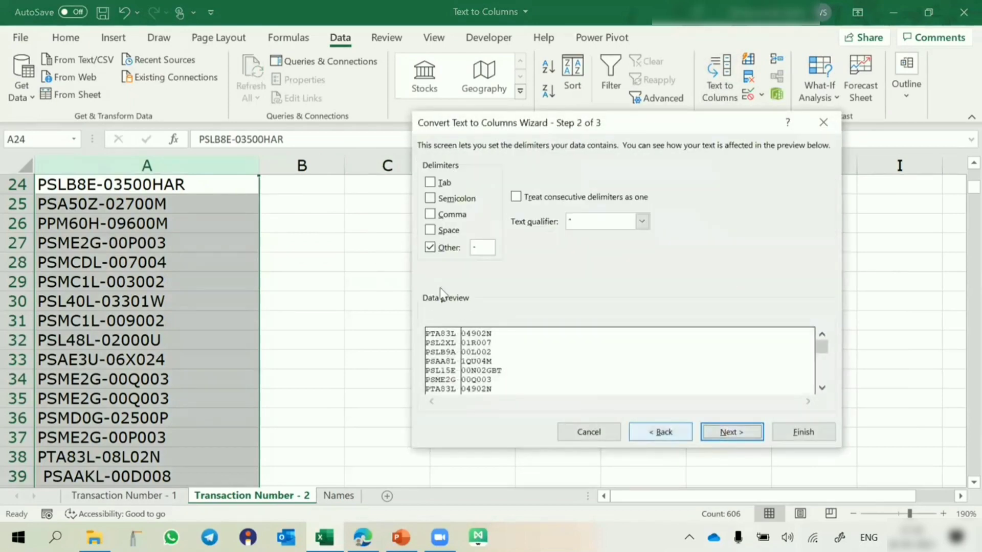
{"action": "left_click", "coordinate": [728, 432]}
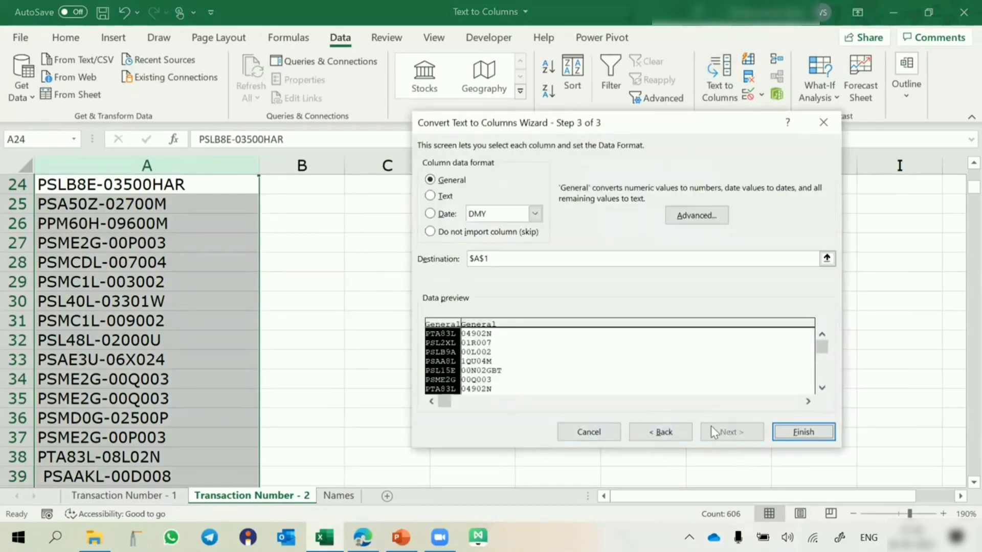
Set both split columns to the Text data format and output the split to cell C1
{"action": "left_click", "coordinate": [484, 330]}
{"action": "left_click", "coordinate": [444, 196]}
{"action": "left_click", "coordinate": [444, 335]}
{"action": "left_click", "coordinate": [444, 196]}
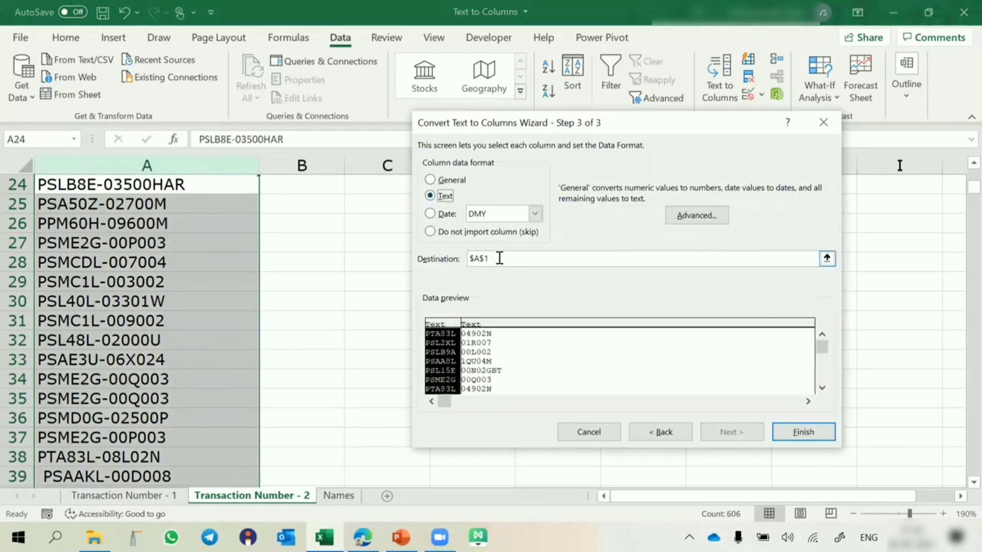
{"action": "left_click", "coordinate": [498, 258]}
{"action": "left_click", "coordinate": [394, 195]}
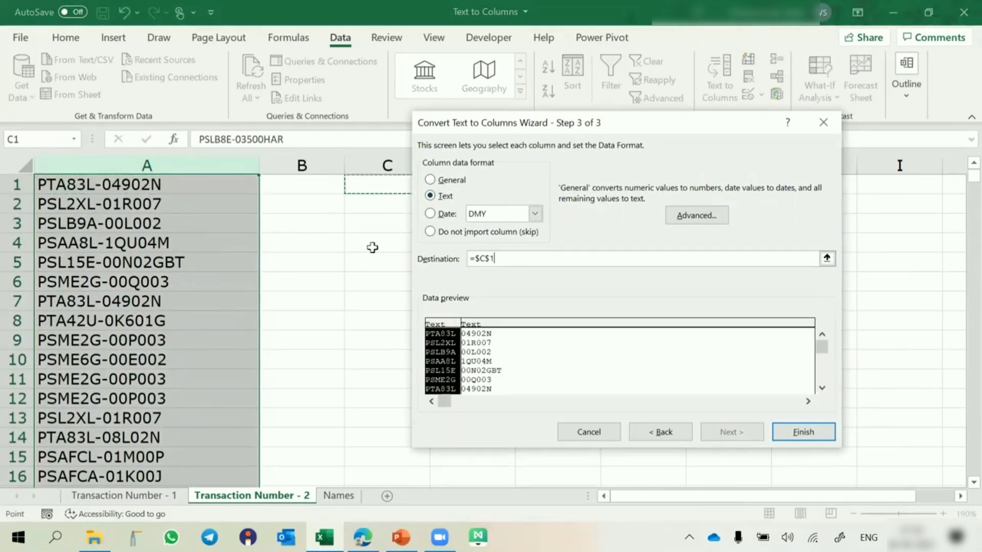
{"action": "scroll", "coordinate": [363, 262], "scroll_direction": "down", "scroll_amount": 14}
{"action": "scroll", "coordinate": [363, 263], "scroll_direction": "up", "scroll_amount": 14}
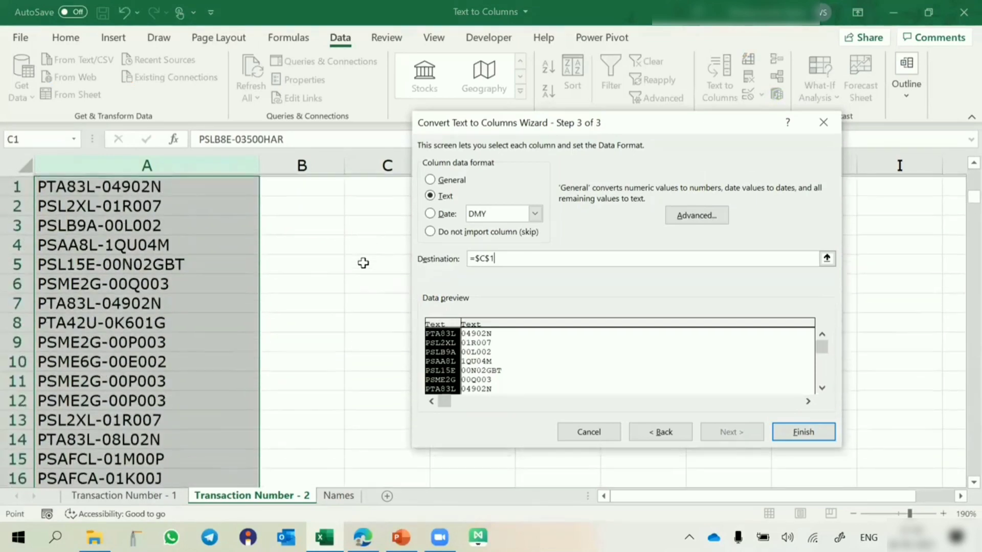
{"action": "left_click", "coordinate": [791, 433]}
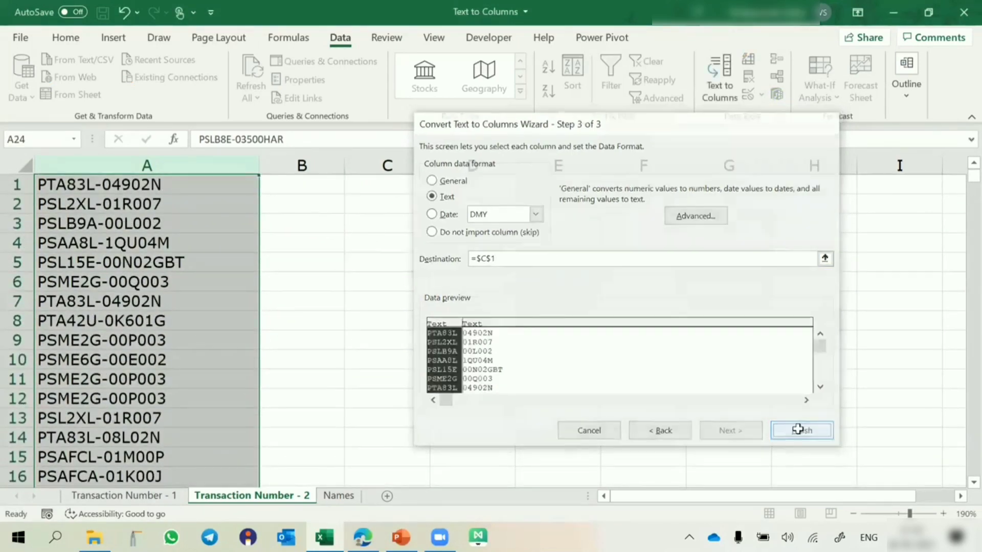
Ignore the number-stored-as-text error on cell D28
{"action": "scroll", "coordinate": [478, 387], "scroll_direction": "down", "scroll_amount": 5}
{"action": "scroll", "coordinate": [478, 387], "scroll_direction": "down", "scroll_amount": 3}
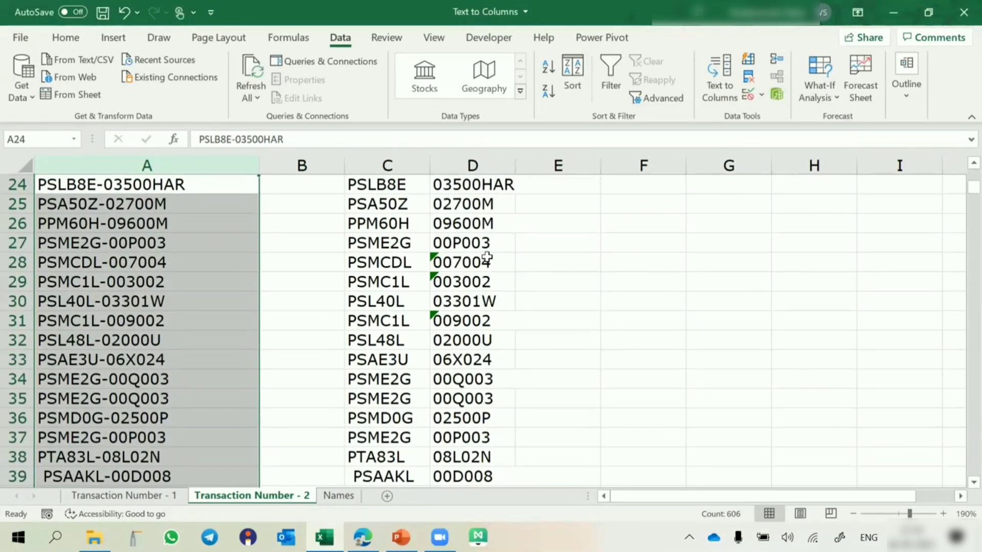
{"action": "left_click", "coordinate": [447, 261]}
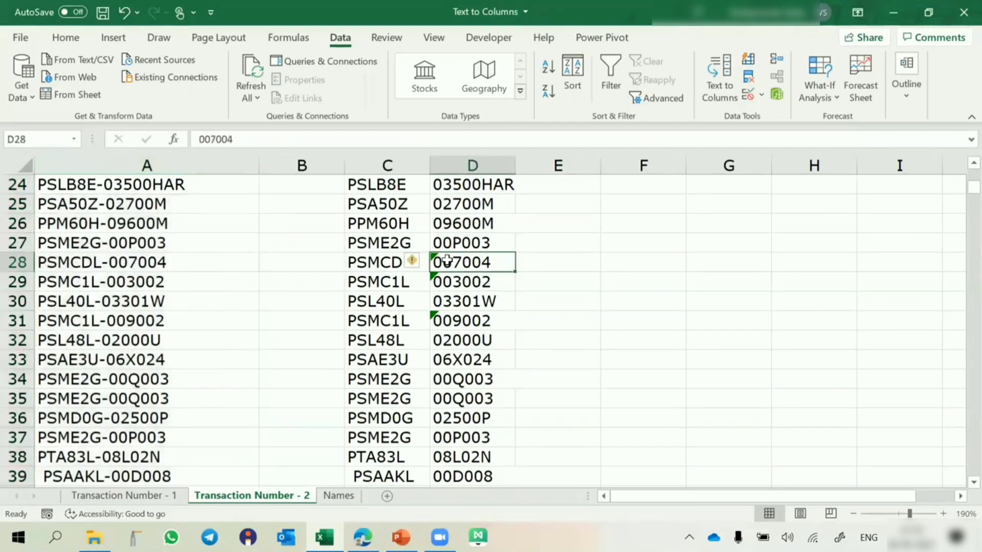
{"action": "left_click", "coordinate": [416, 263]}
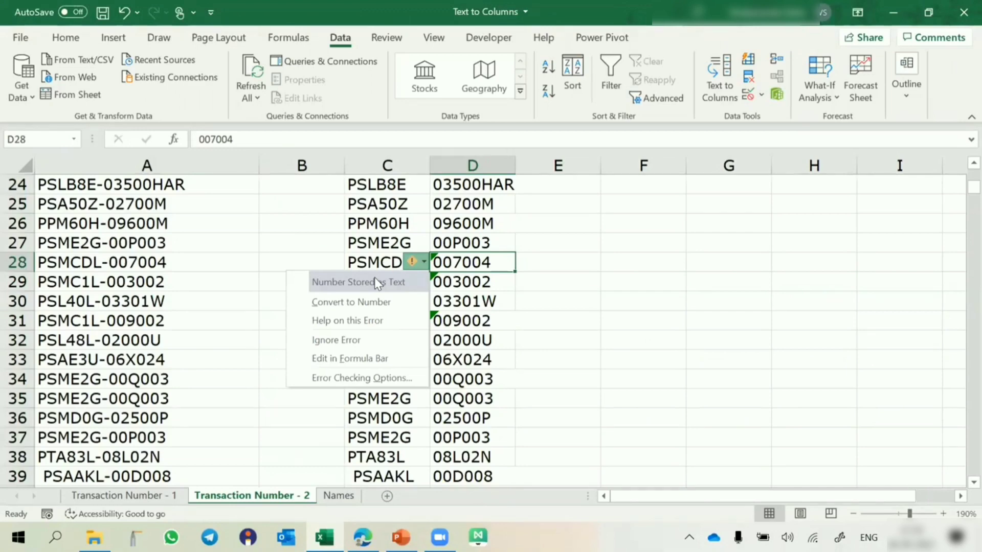
{"action": "left_click", "coordinate": [336, 339]}
Look through the split rows below, and undo the ignored error on cell D28
{"action": "scroll", "coordinate": [447, 319], "scroll_direction": "down", "scroll_amount": 7}
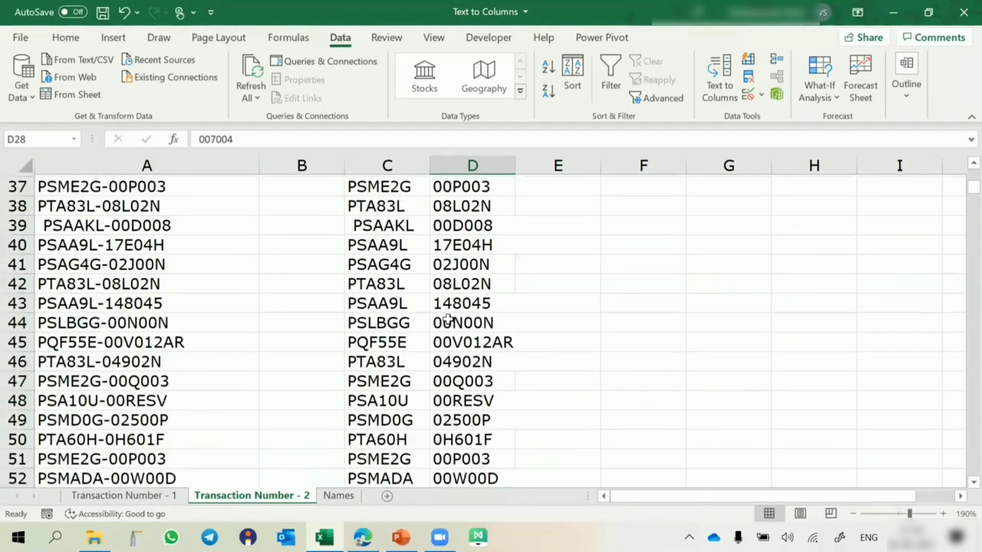
{"action": "scroll", "coordinate": [448, 319], "scroll_direction": "down", "scroll_amount": 10}
{"action": "scroll", "coordinate": [448, 319], "scroll_direction": "up", "scroll_amount": 17}
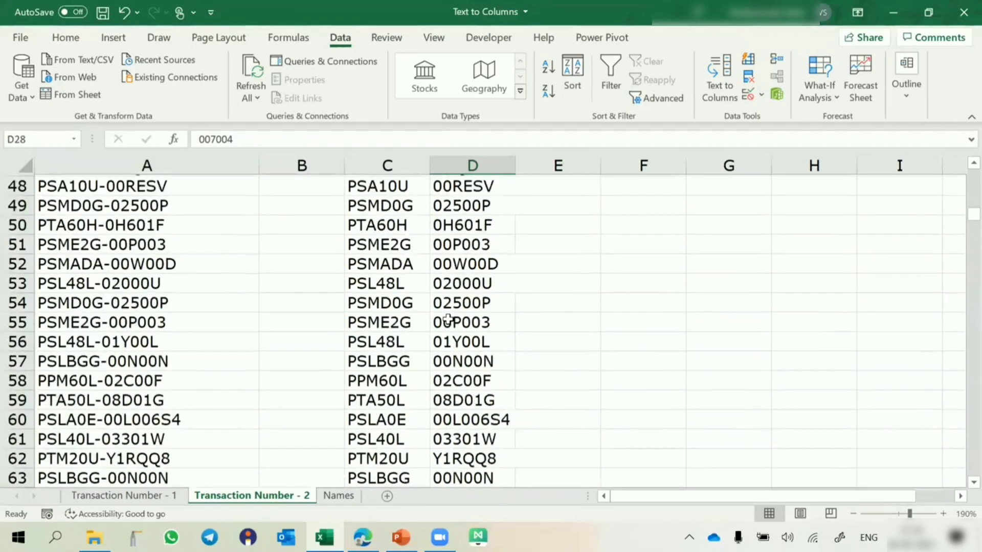
{"action": "scroll", "coordinate": [447, 319], "scroll_direction": "up", "scroll_amount": 5}
{"action": "key", "text": "ctrl+z"}
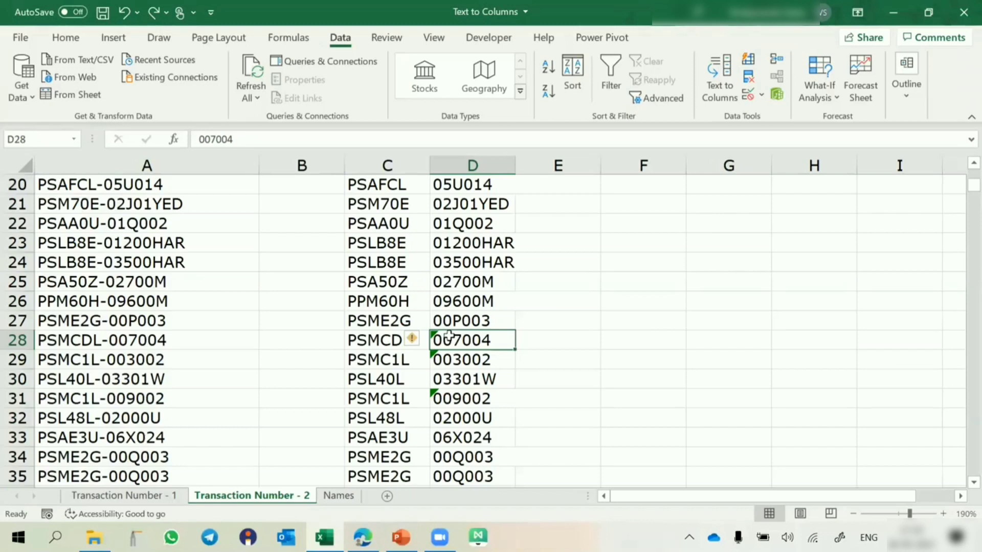
Ignore the number-stored-as-text errors for the whole split range in columns C and D, and check the rows below
{"action": "key", "text": "ctrl+a"}
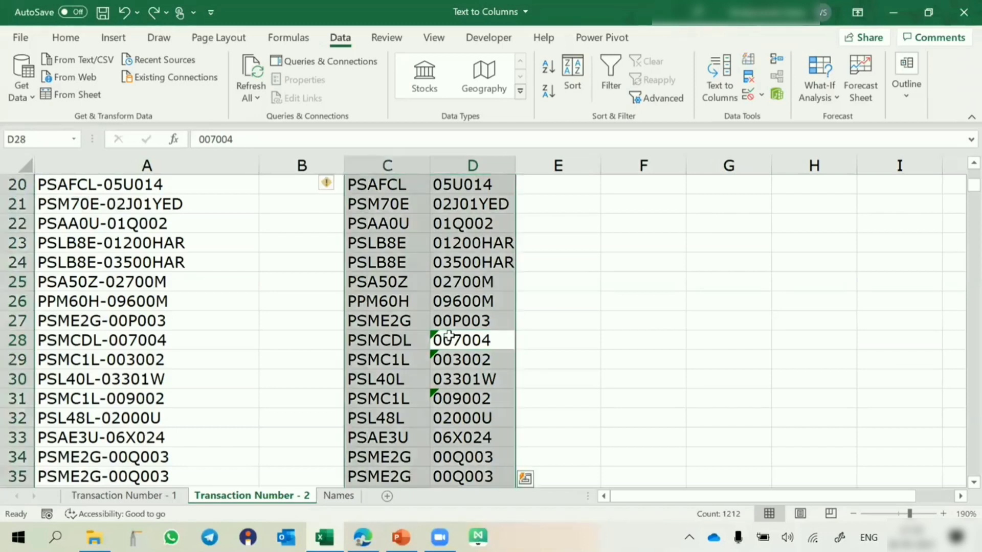
{"action": "left_click", "coordinate": [326, 187]}
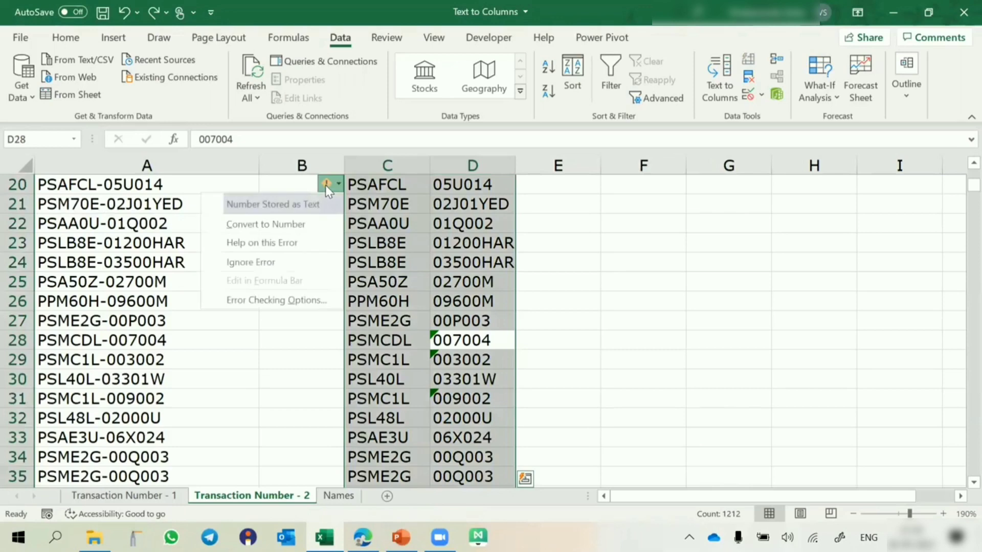
{"action": "left_click", "coordinate": [264, 260]}
{"action": "scroll", "coordinate": [447, 359], "scroll_direction": "down", "scroll_amount": 18}
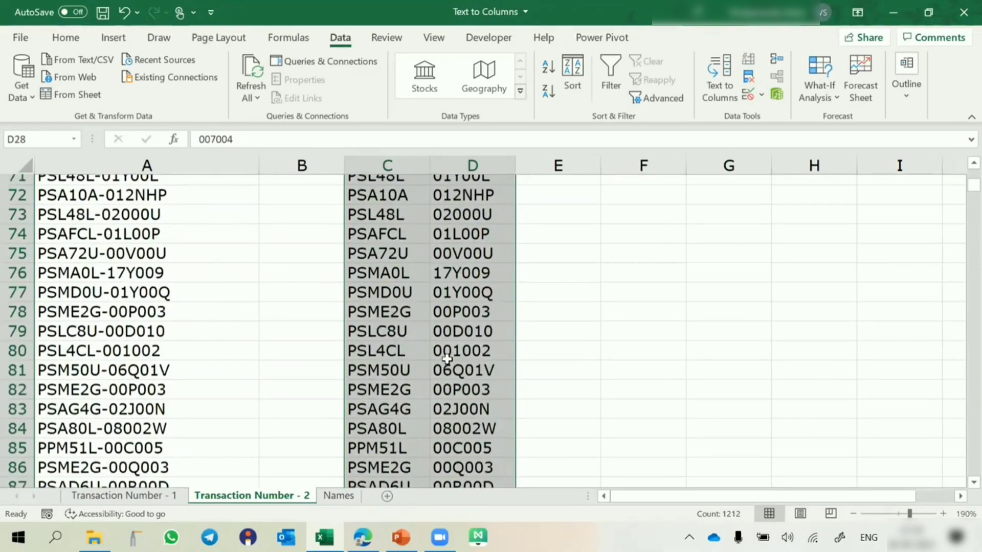
{"action": "left_click", "coordinate": [446, 359]}
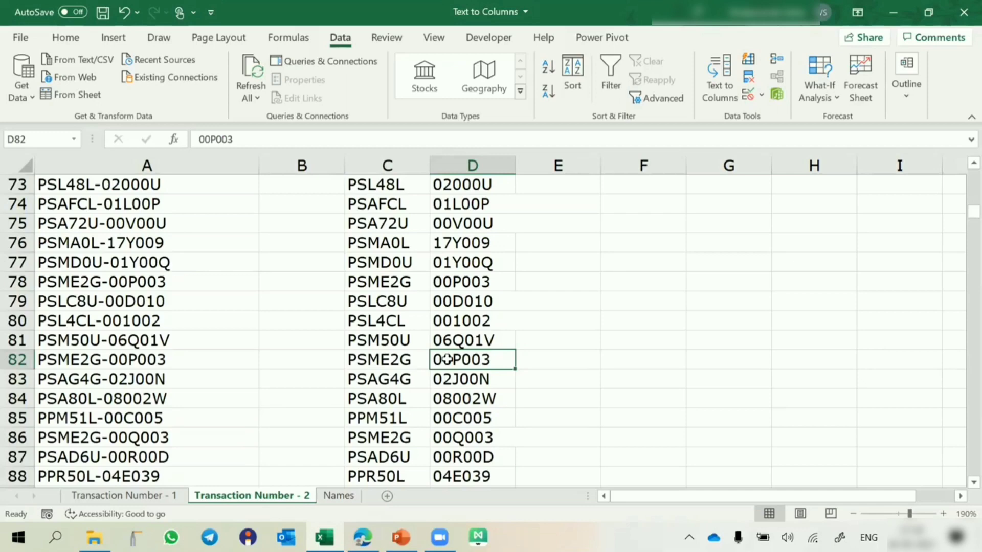
Clear the contents of columns C and D on the Transaction Number - 1 sheet
{"action": "left_click", "coordinate": [122, 499]}
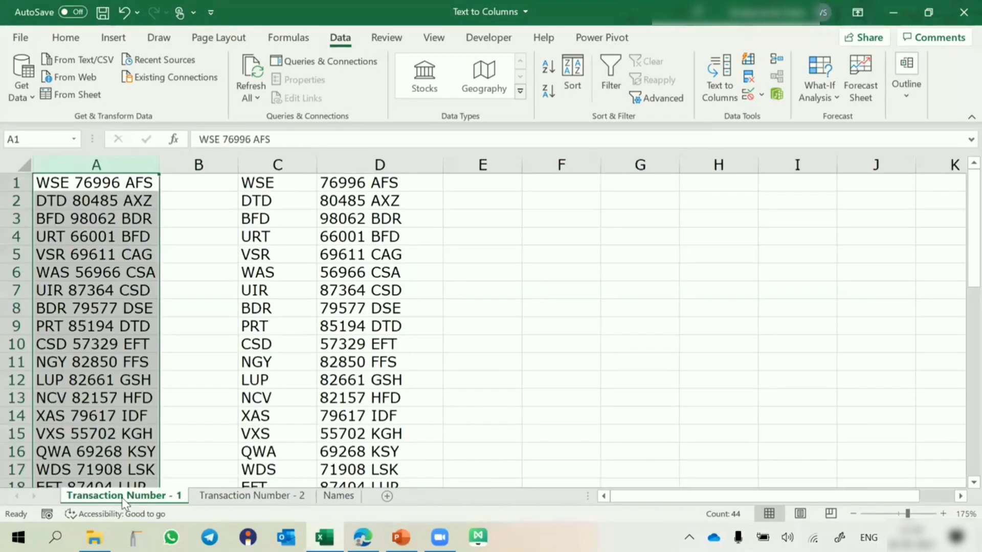
{"action": "left_click", "coordinate": [233, 302]}
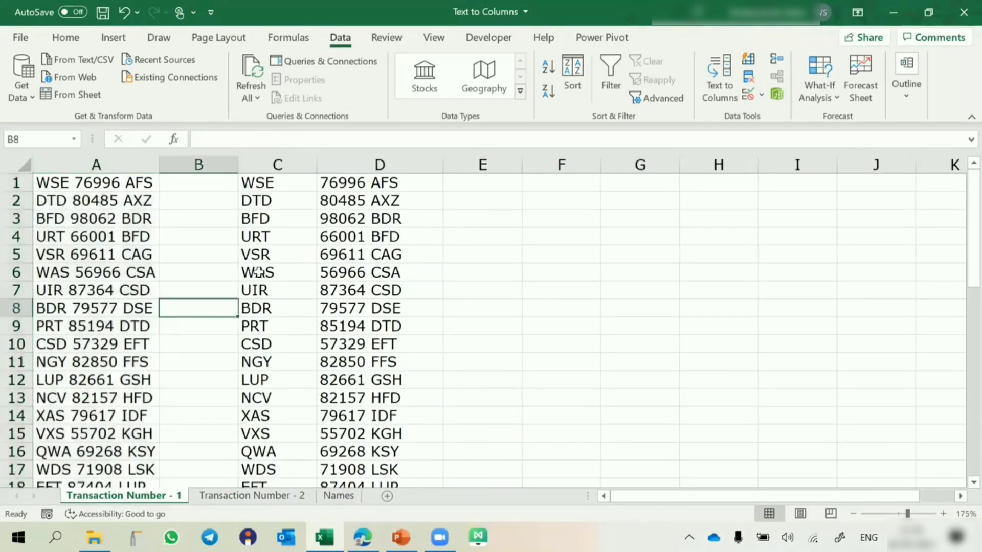
{"action": "left_click_drag", "start_coordinate": [286, 164], "coordinate": [399, 165]}
{"action": "key", "text": "Delete"}
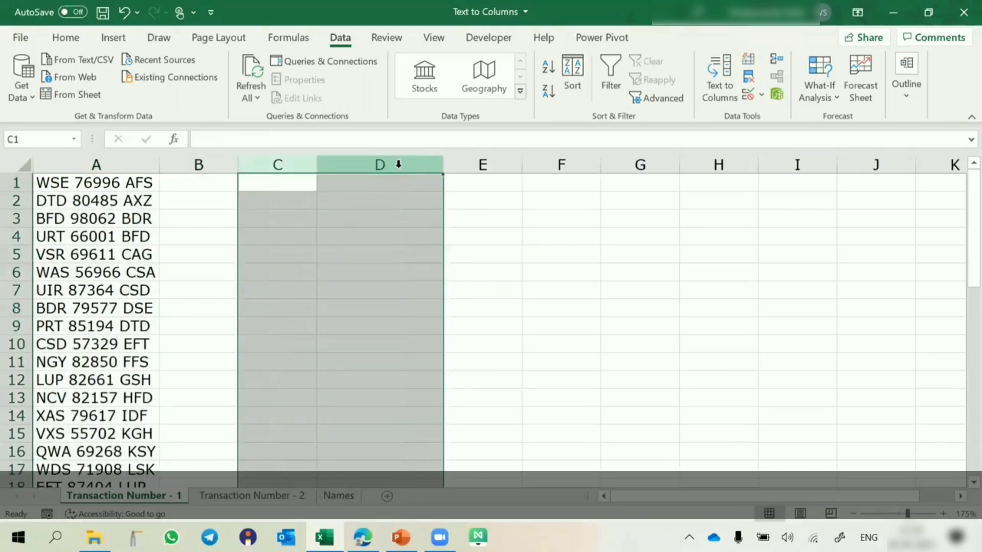
Run Text to Columns on column A as delimited data, using only Space as the delimiter
{"action": "left_click", "coordinate": [84, 159]}
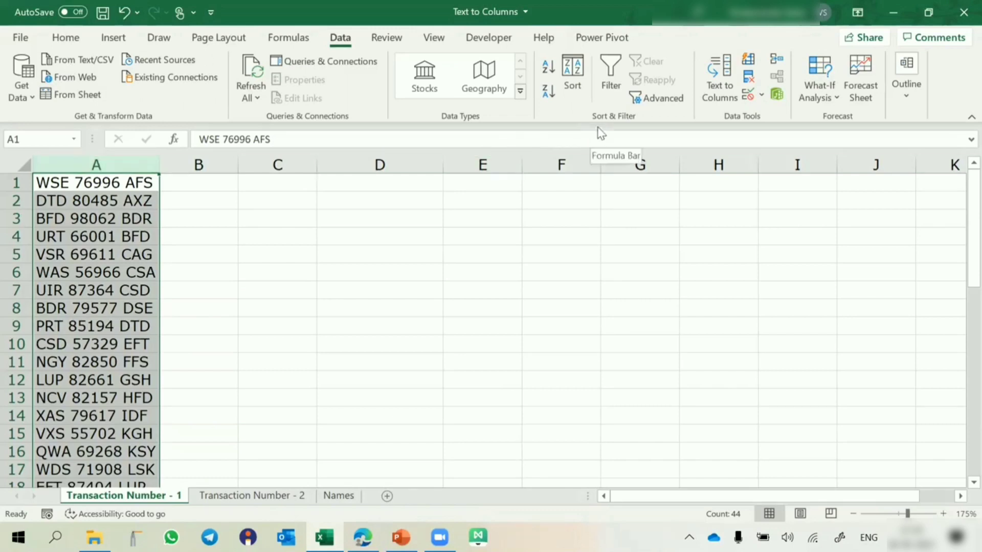
{"action": "left_click", "coordinate": [719, 94]}
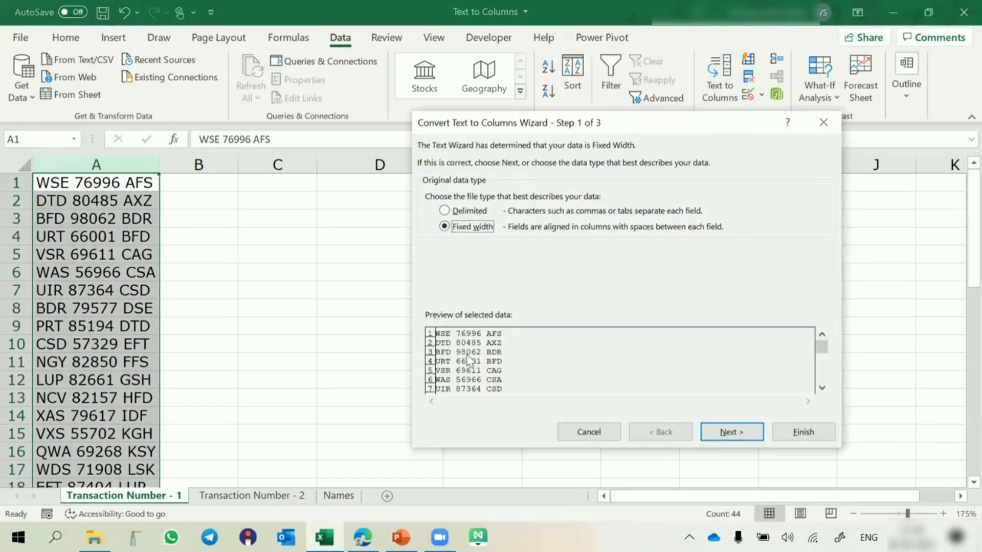
{"action": "left_click", "coordinate": [469, 212]}
{"action": "left_click", "coordinate": [725, 429]}
{"action": "left_click", "coordinate": [430, 247]}
{"action": "left_click", "coordinate": [430, 230]}
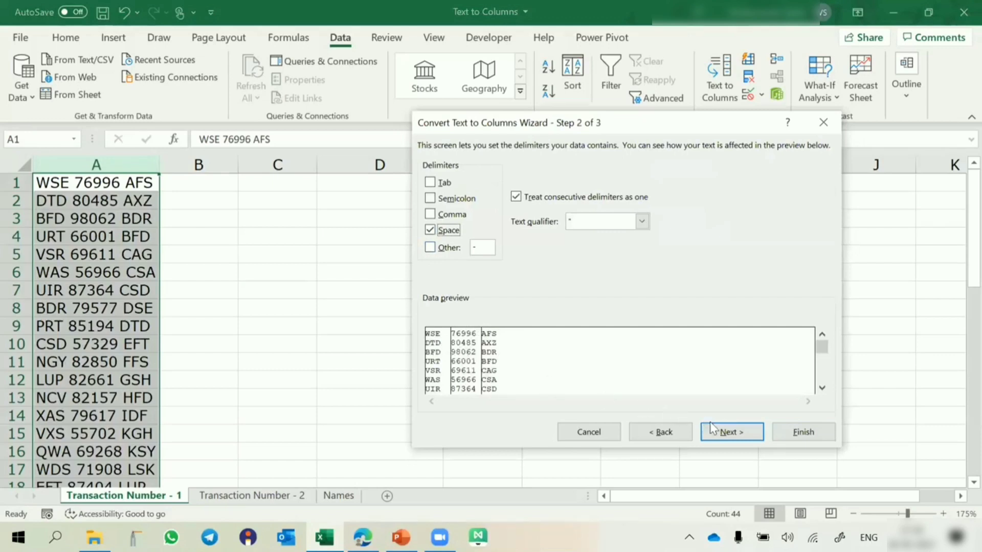
{"action": "left_click", "coordinate": [730, 427]}
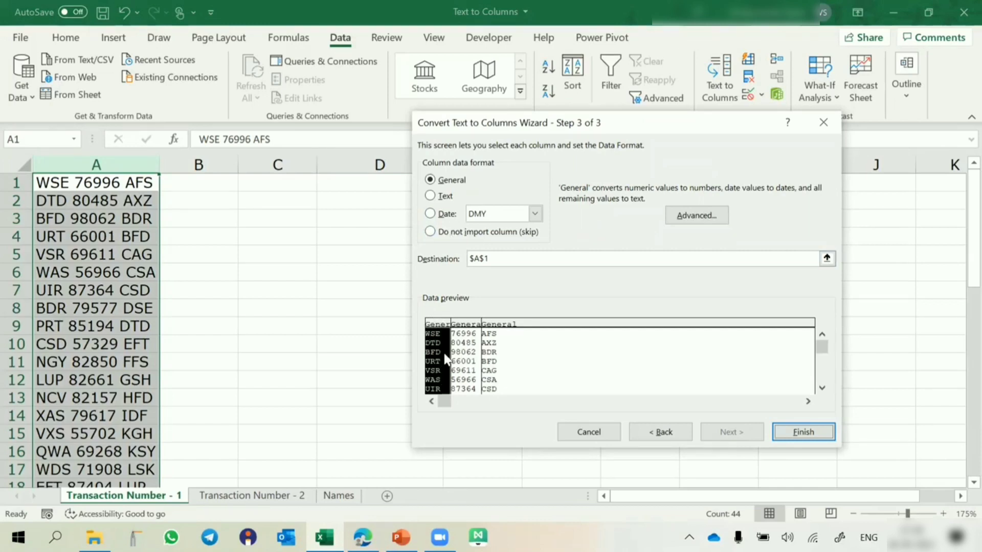
Skip the first and third columns on import, and finish the split with destination A1 to keep only the middle numbers
{"action": "left_click", "coordinate": [464, 233]}
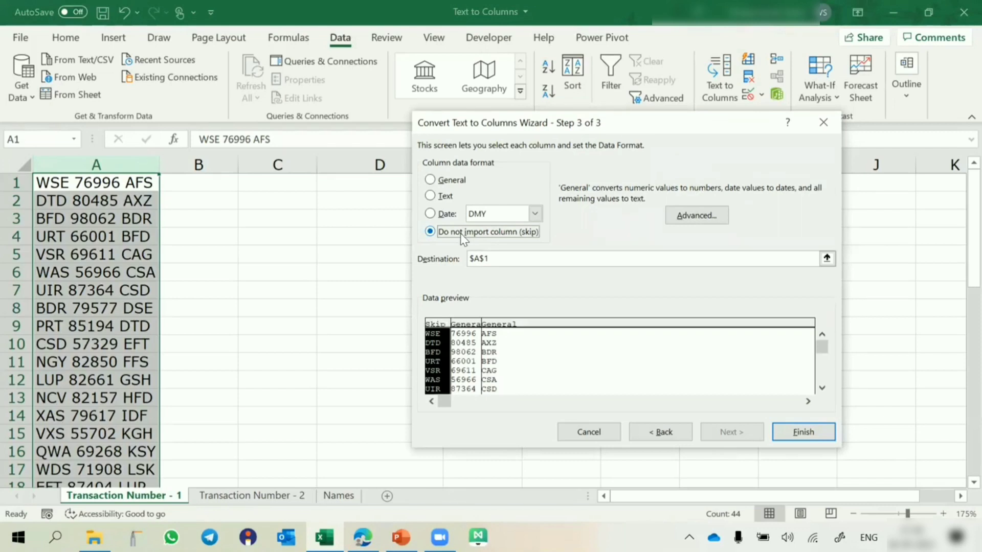
{"action": "left_click", "coordinate": [504, 325]}
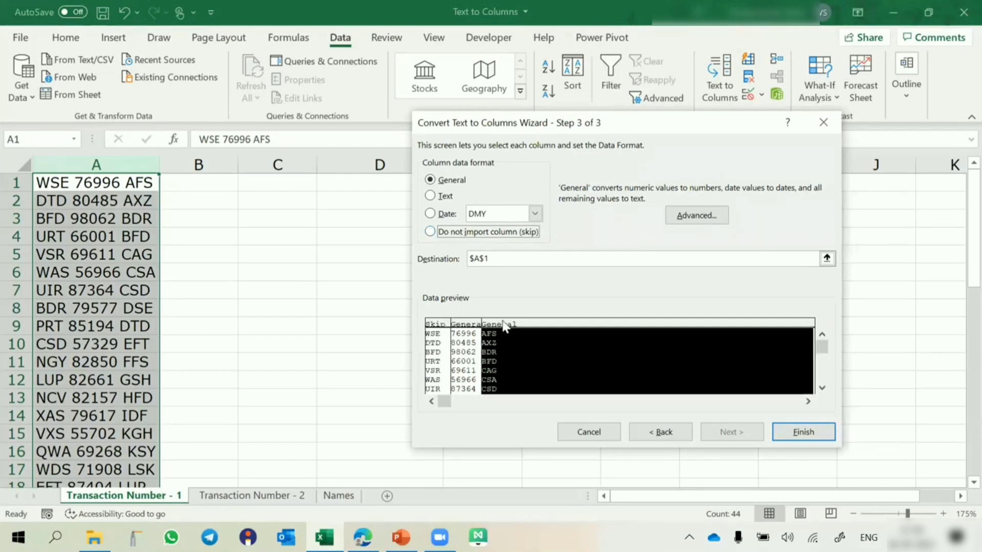
{"action": "left_click", "coordinate": [467, 233]}
{"action": "left_click", "coordinate": [437, 330]}
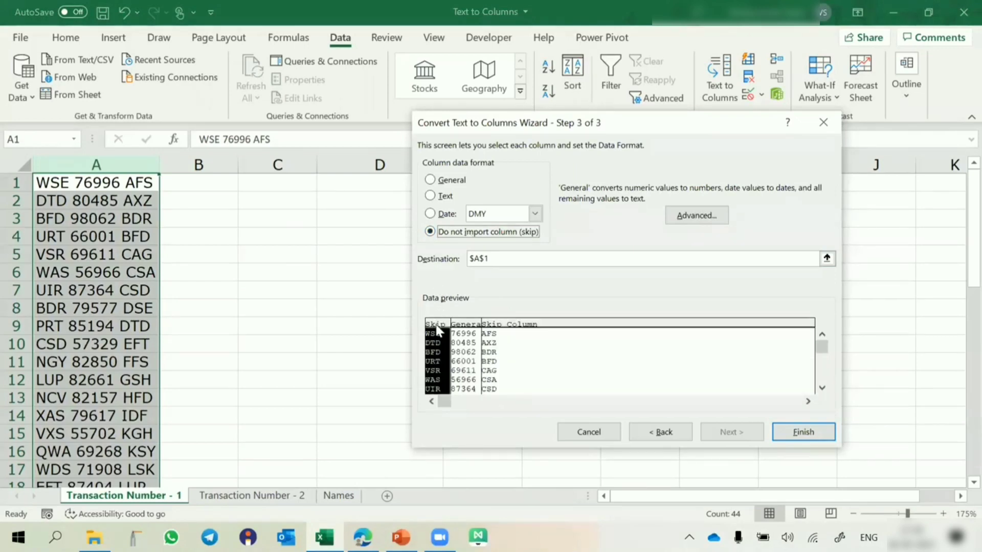
{"action": "left_click", "coordinate": [506, 327]}
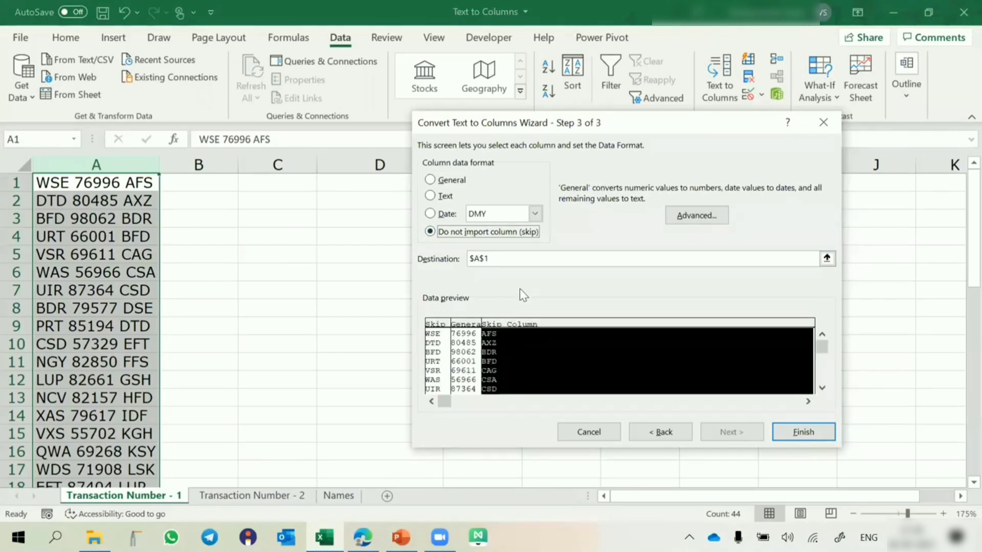
{"action": "left_click", "coordinate": [508, 260]}
{"action": "left_click", "coordinate": [432, 263]}
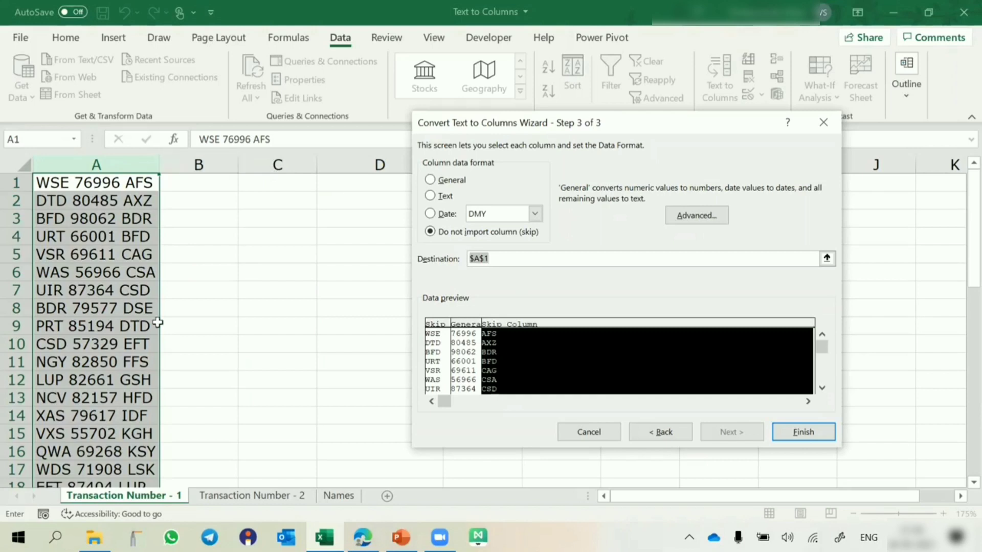
{"action": "left_click", "coordinate": [817, 432]}
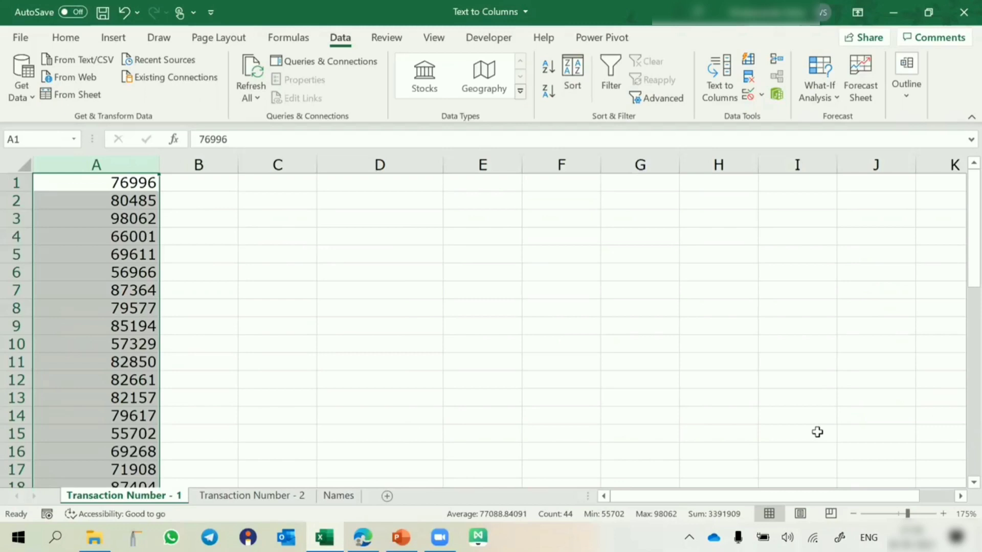
On the Names sheet, run Text to Columns on column A, treating the employee names as delimited data
{"action": "left_click", "coordinate": [961, 13]}
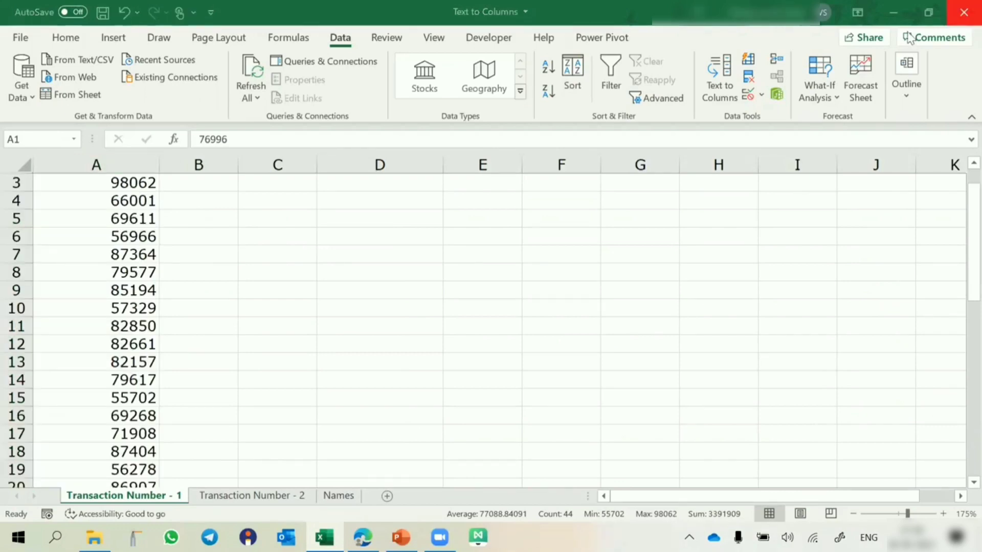
{"action": "left_click", "coordinate": [339, 496]}
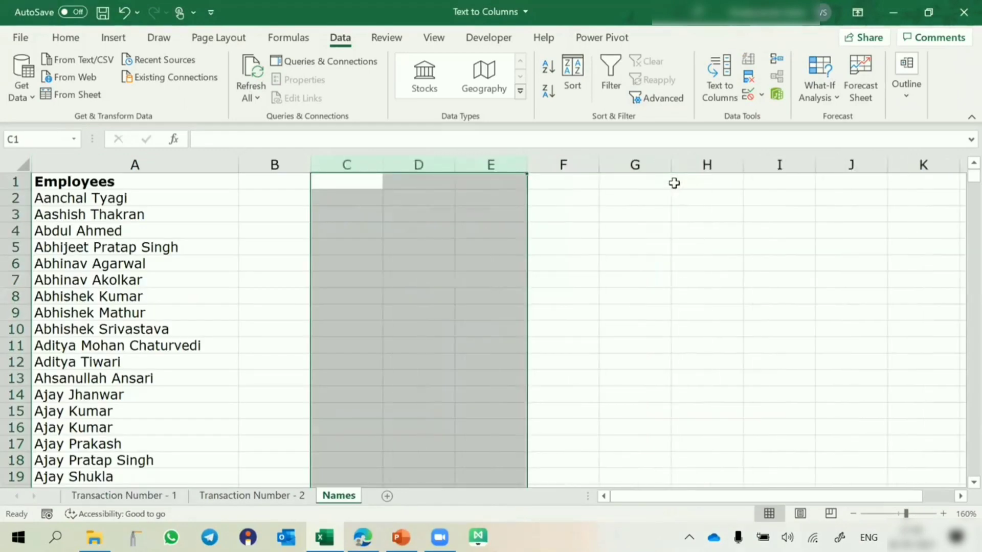
{"action": "left_click", "coordinate": [140, 250]}
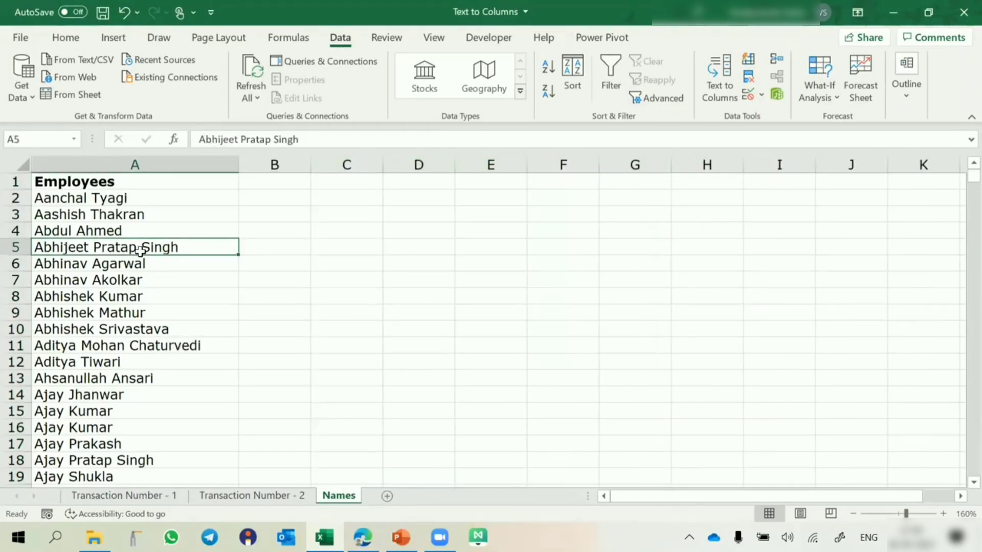
{"action": "left_click", "coordinate": [159, 161]}
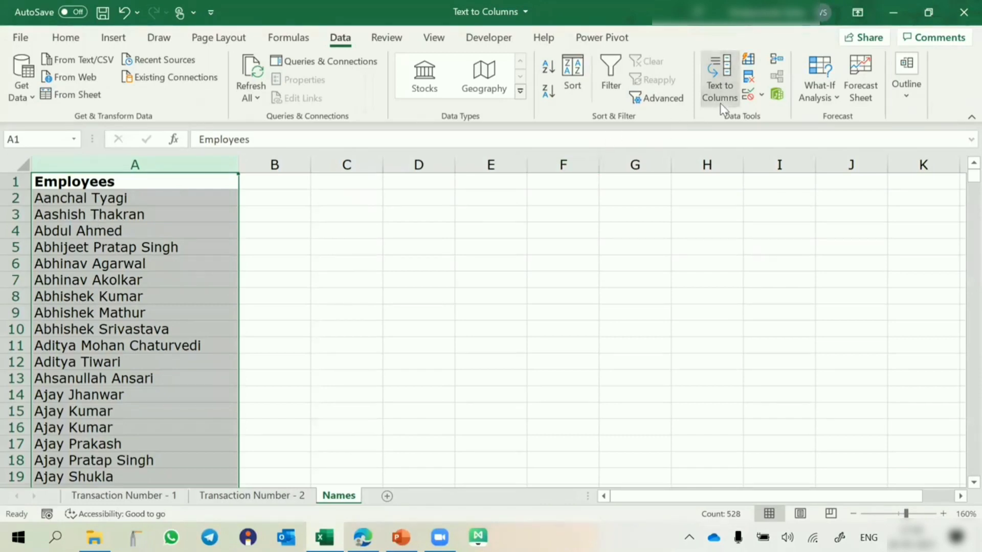
{"action": "left_click", "coordinate": [719, 89]}
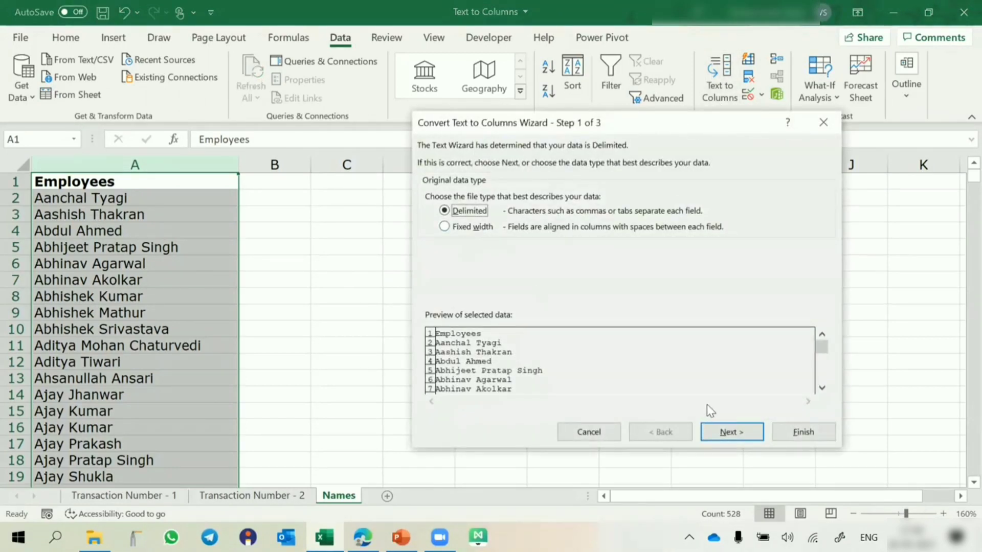
{"action": "left_click", "coordinate": [711, 428]}
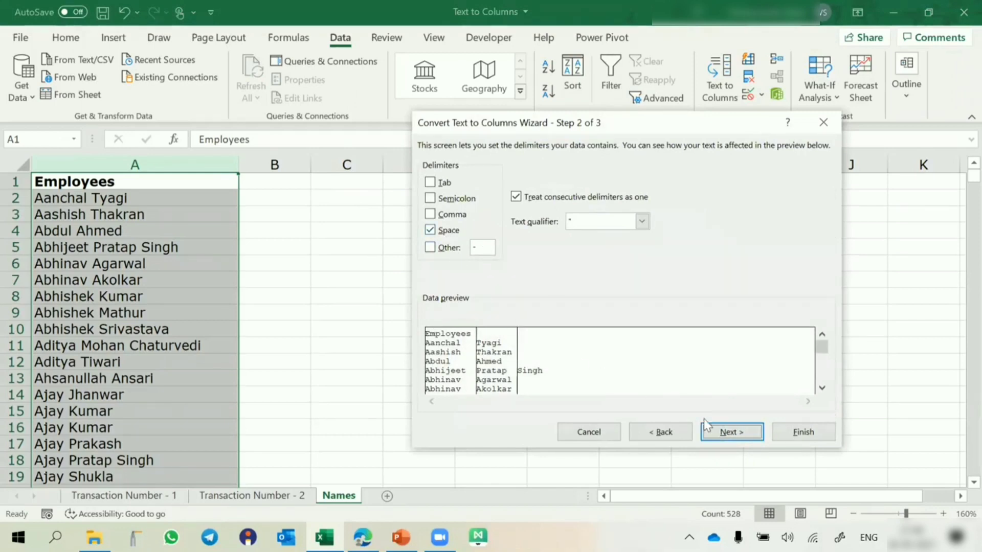
Keep Space as the delimiter, set the destination to C1, and finish splitting the employee names
{"action": "left_click", "coordinate": [719, 433]}
{"action": "left_click_drag", "start_coordinate": [500, 258], "coordinate": [422, 258]}
{"action": "left_click", "coordinate": [346, 183]}
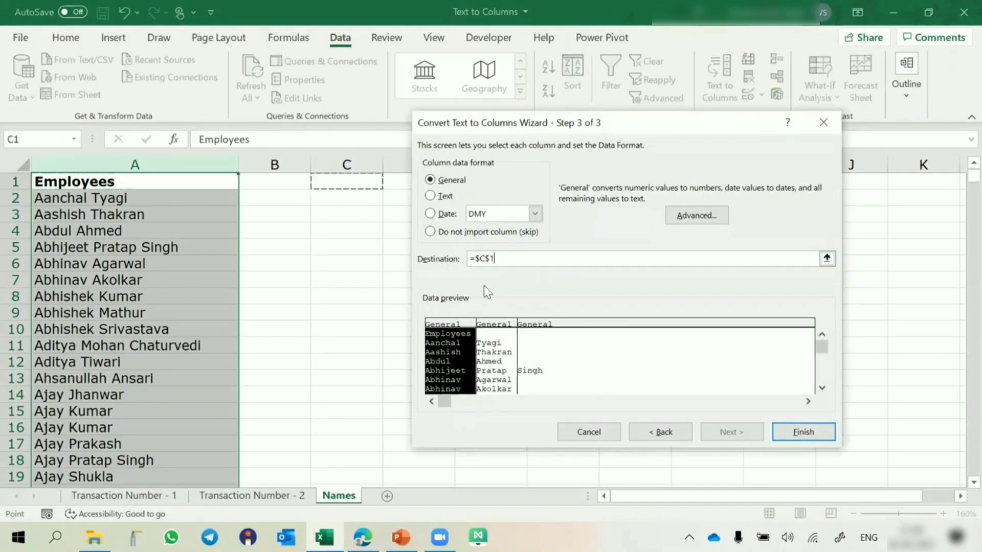
{"action": "left_click", "coordinate": [791, 426]}
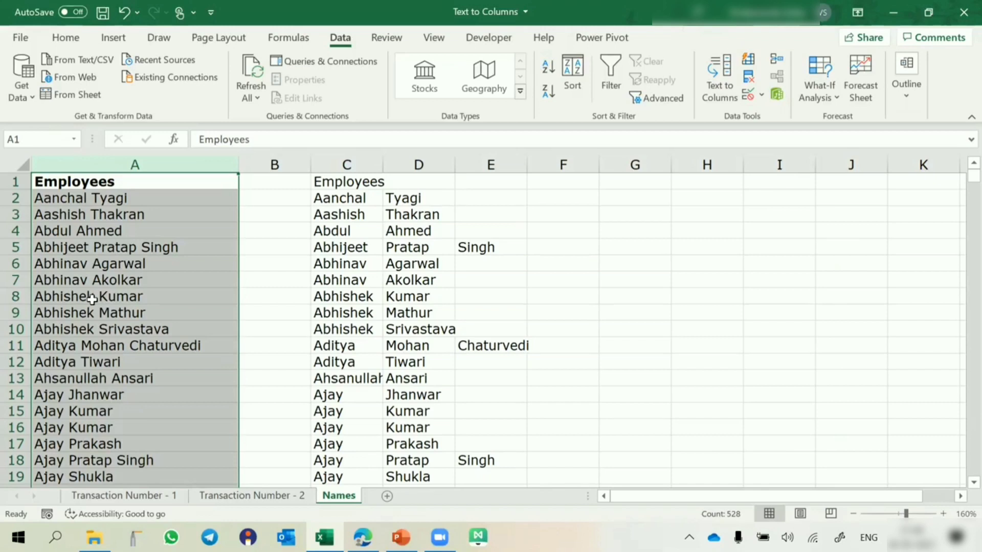
{"action": "left_click_drag", "start_coordinate": [77, 198], "coordinate": [71, 348]}
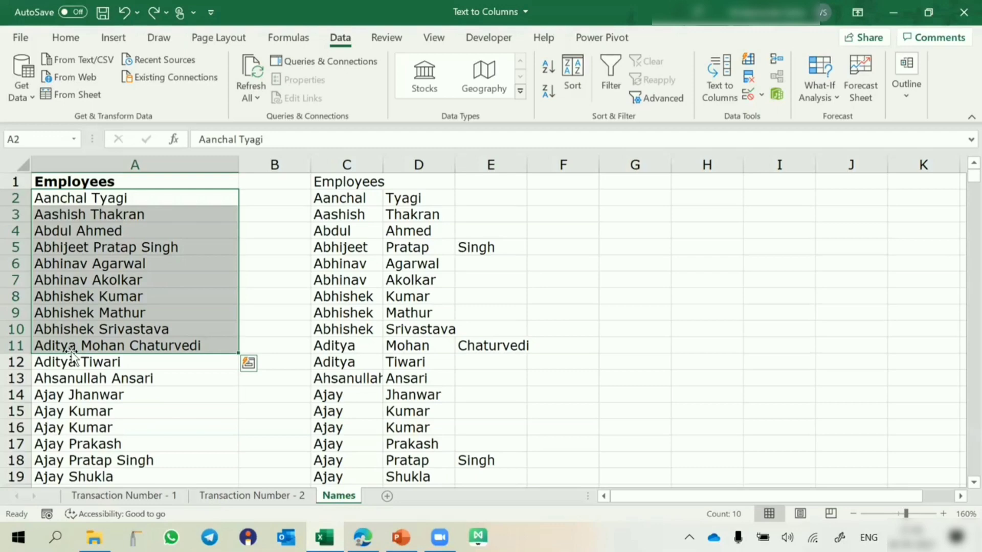
Create a blank workbook and enter 2000Dr, 400Cr and 50Cr in cells G5 to G7
{"action": "key", "text": "ctrl+n"}
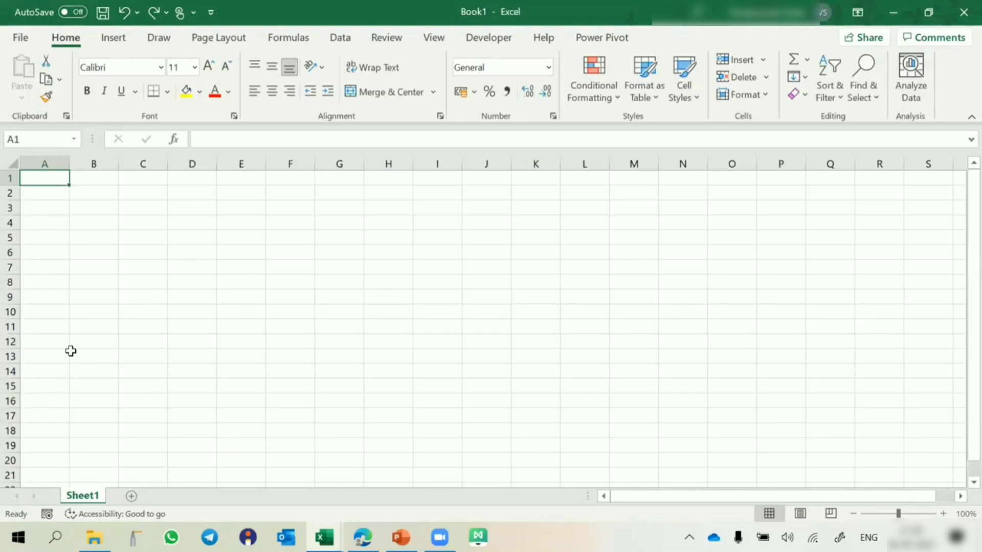
{"action": "left_click", "coordinate": [339, 235]}
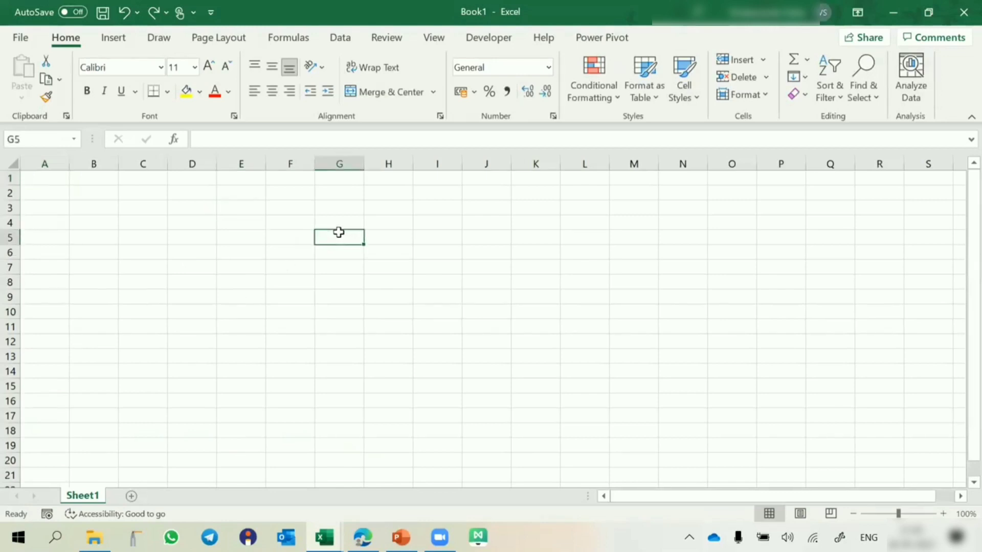
{"action": "left_click_drag", "start_coordinate": [342, 222], "coordinate": [335, 344]}
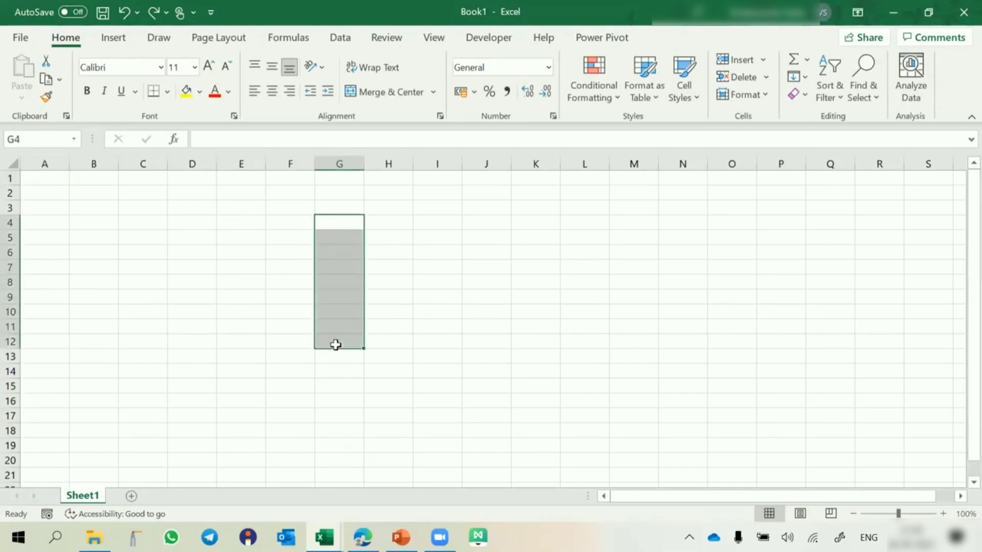
{"action": "left_click", "coordinate": [333, 232]}
{"action": "type", "text": "2000"}
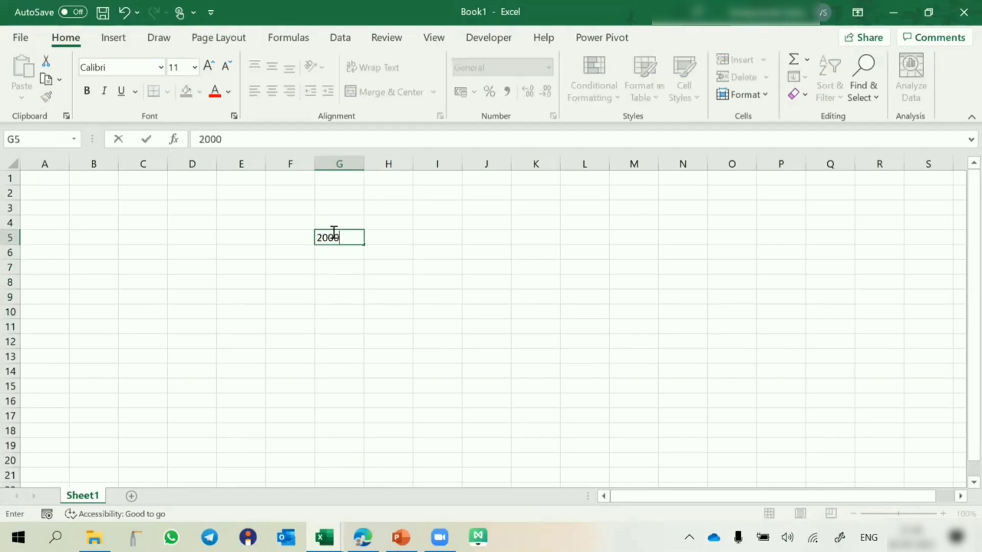
{"action": "type", "text": "Dr"}
{"action": "key", "text": "Return"}
{"action": "type", "text": "4"}
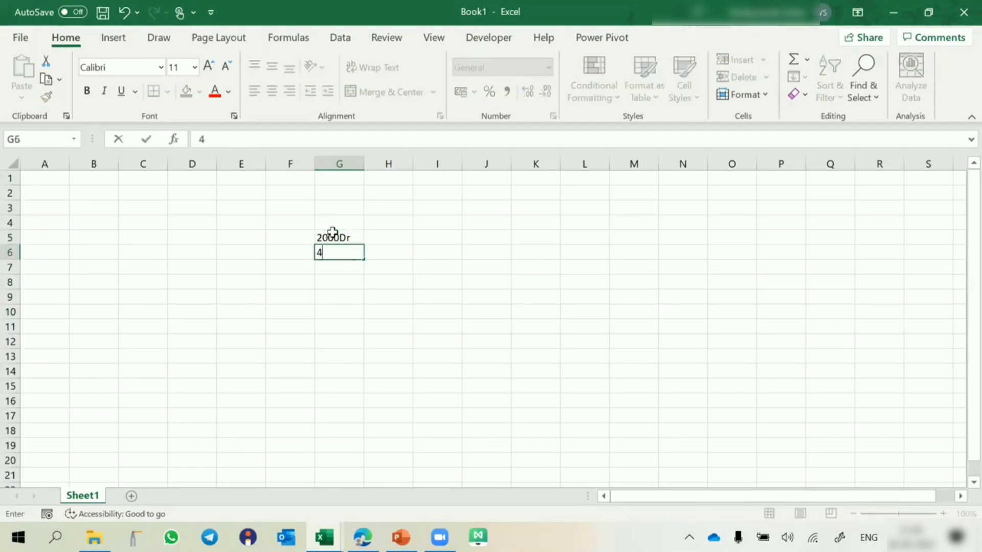
{"action": "type", "text": "00Cr"}
{"action": "key", "text": "Return"}
{"action": "type", "text": "50Cr"}
{"action": "key", "text": "Return"}
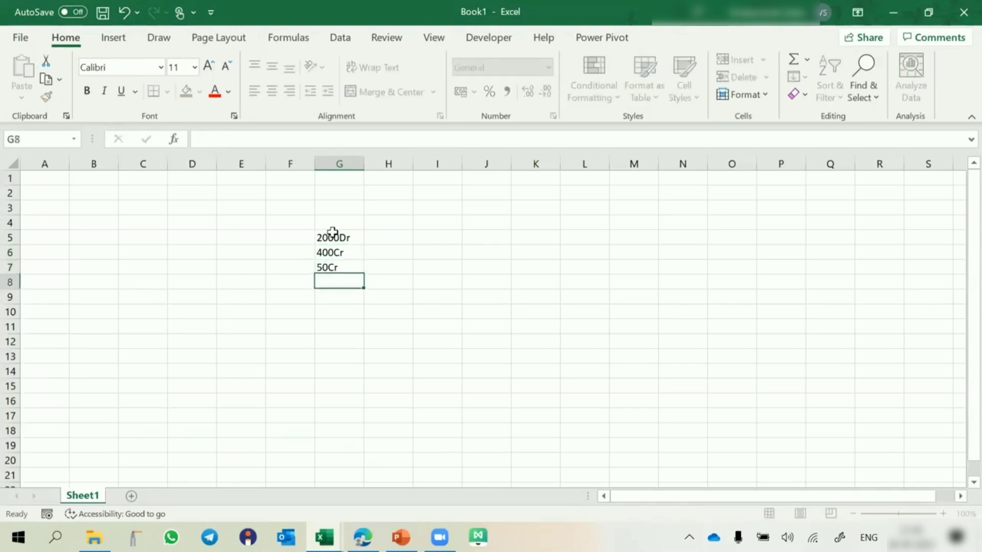
Enter 6000Cr, 4300Dr, 90Dr, 50Cr and 20Dr in cells G8 to G12, and widen column G
{"action": "type", "text": "6000Cr"}
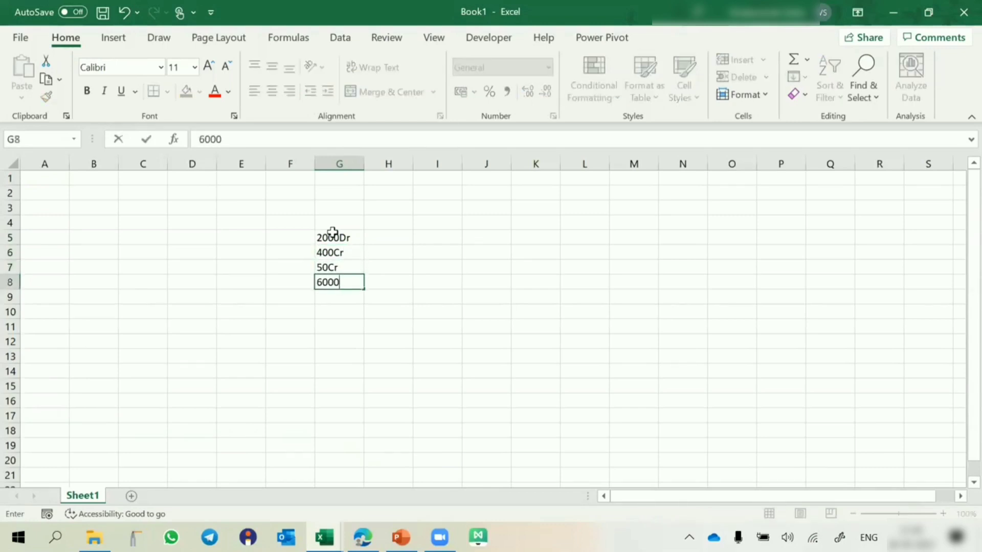
{"action": "key", "text": "Return"}
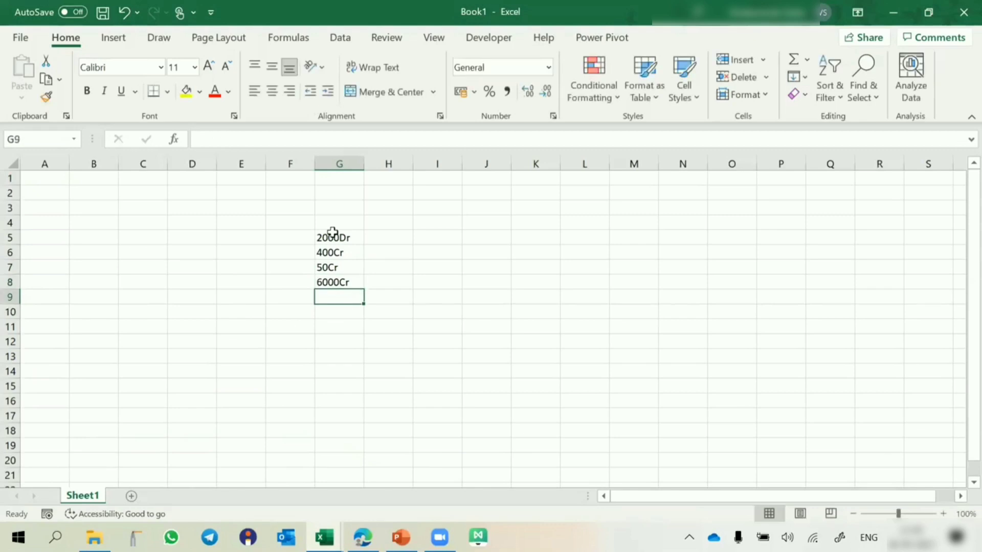
{"action": "type", "text": "300Dr"}
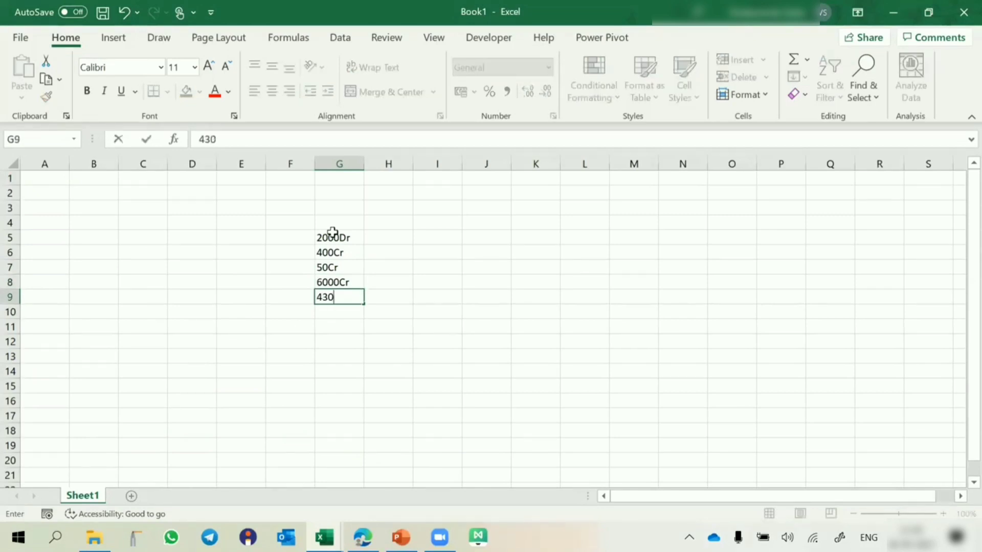
{"action": "key", "text": "Return"}
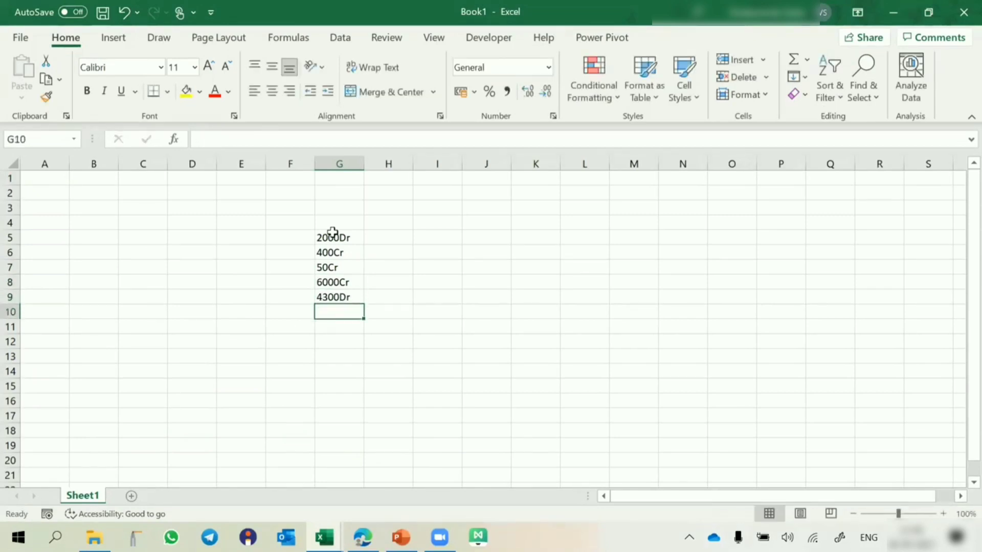
{"action": "type", "text": "90Dr"}
{"action": "key", "text": "Return"}
{"action": "type", "text": "50Cr"}
{"action": "key", "text": "Return"}
{"action": "type", "text": "20Dr"}
{"action": "key", "text": "Return"}
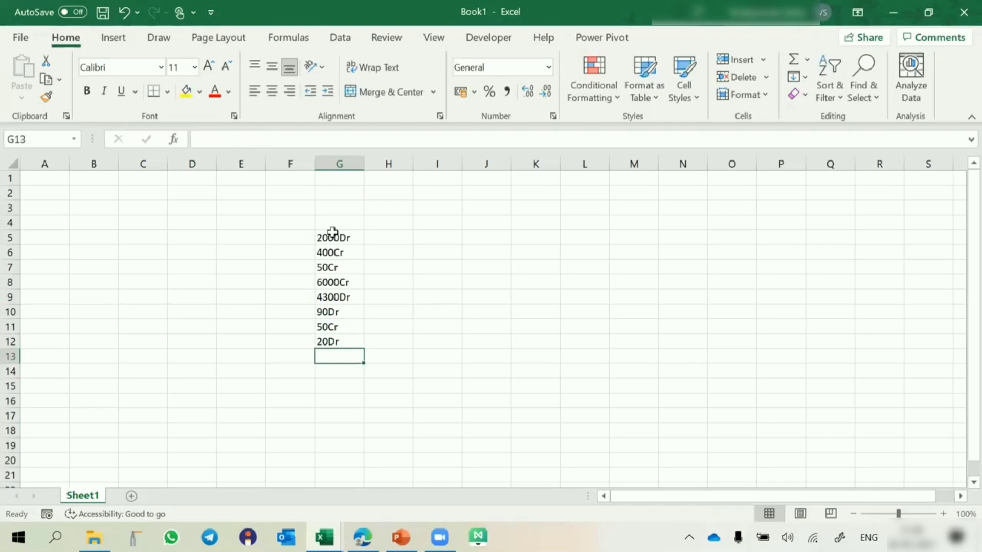
{"action": "left_click_drag", "start_coordinate": [364, 167], "coordinate": [395, 167]}
Enter -2000 in I5 and 400 in I6 as sample conversions of the first Dr and Cr entries
{"action": "left_click_drag", "start_coordinate": [346, 236], "coordinate": [331, 339]}
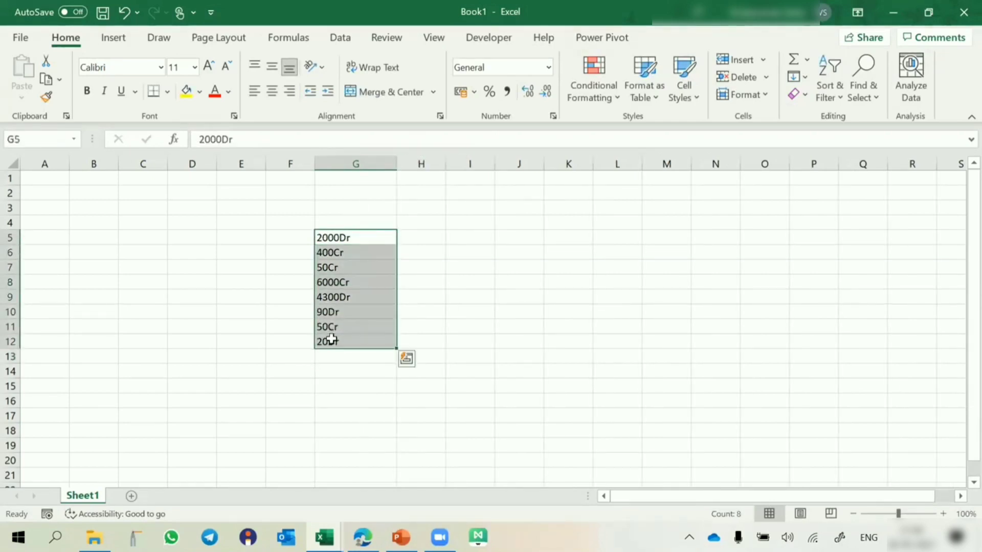
{"action": "left_click", "coordinate": [473, 238]}
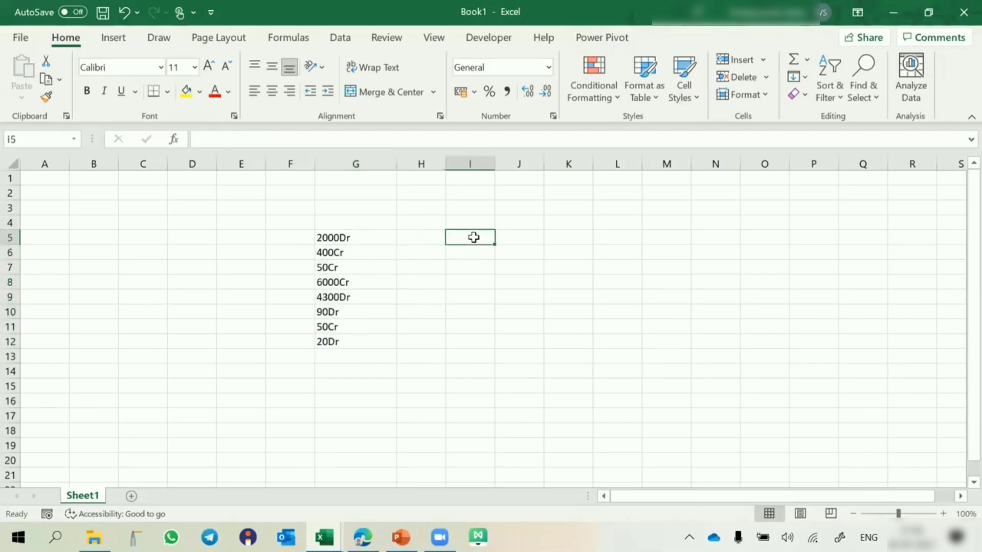
{"action": "type", "text": "-2000"}
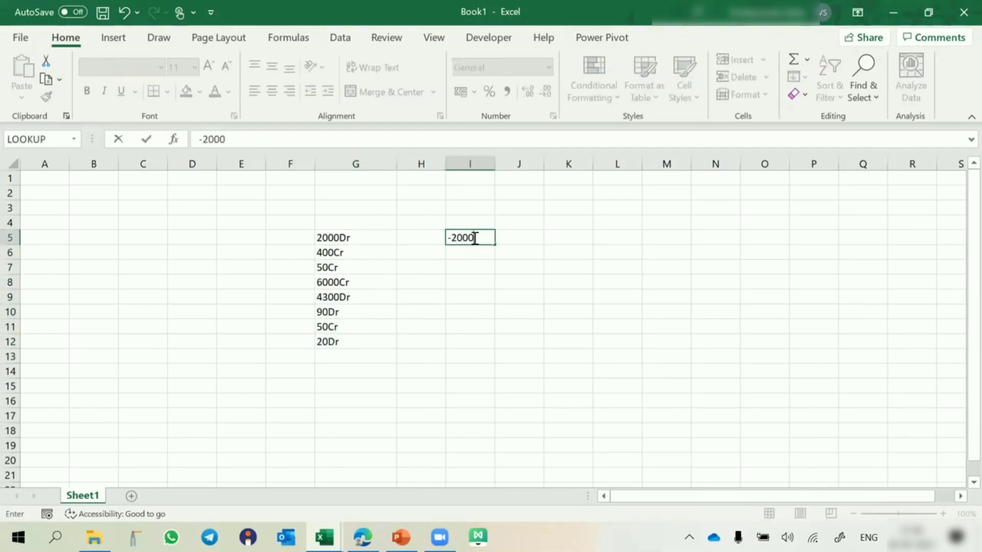
{"action": "key", "text": "Return"}
{"action": "type", "text": "400"}
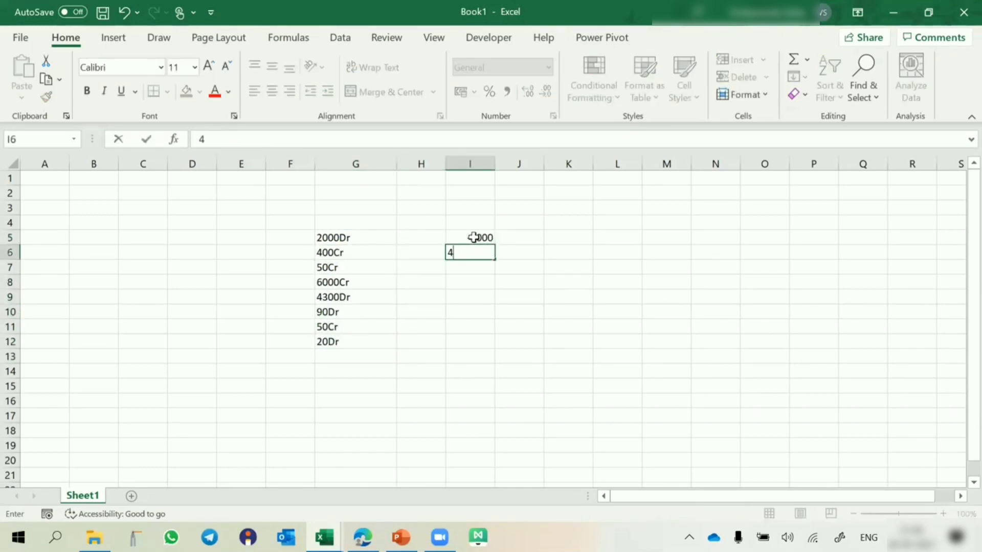
{"action": "key", "text": "Return"}
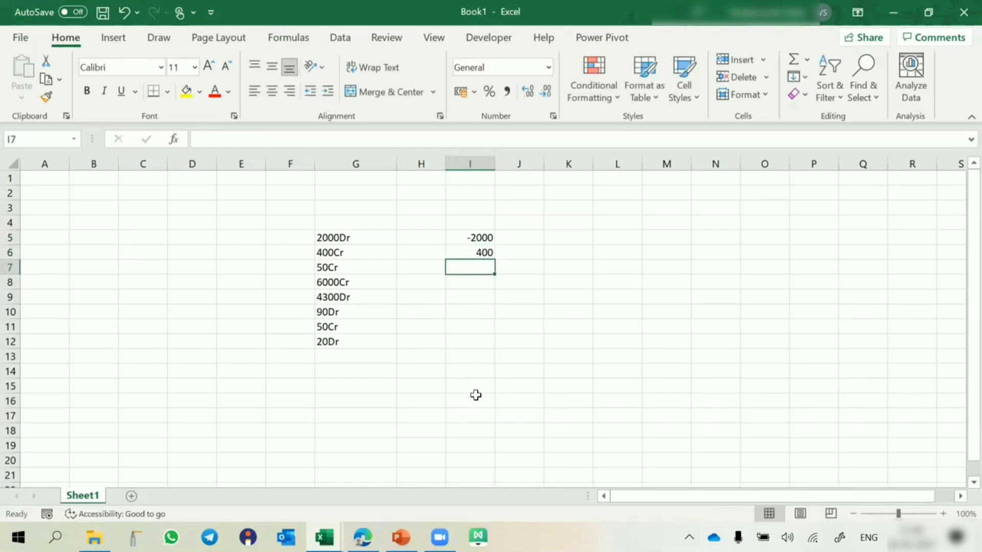
Clear the sample values from I5:I6 and select the Dr and Cr entries in G5:G12
{"action": "left_click", "coordinate": [353, 238]}
{"action": "left_click_drag", "start_coordinate": [352, 238], "coordinate": [344, 342]}
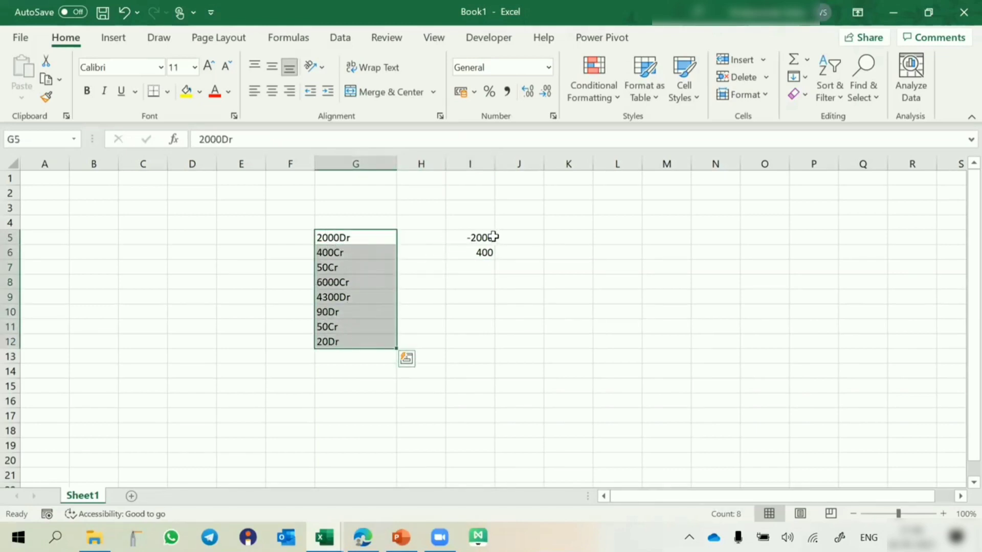
{"action": "left_click_drag", "start_coordinate": [483, 236], "coordinate": [480, 254]}
{"action": "key", "text": "Delete"}
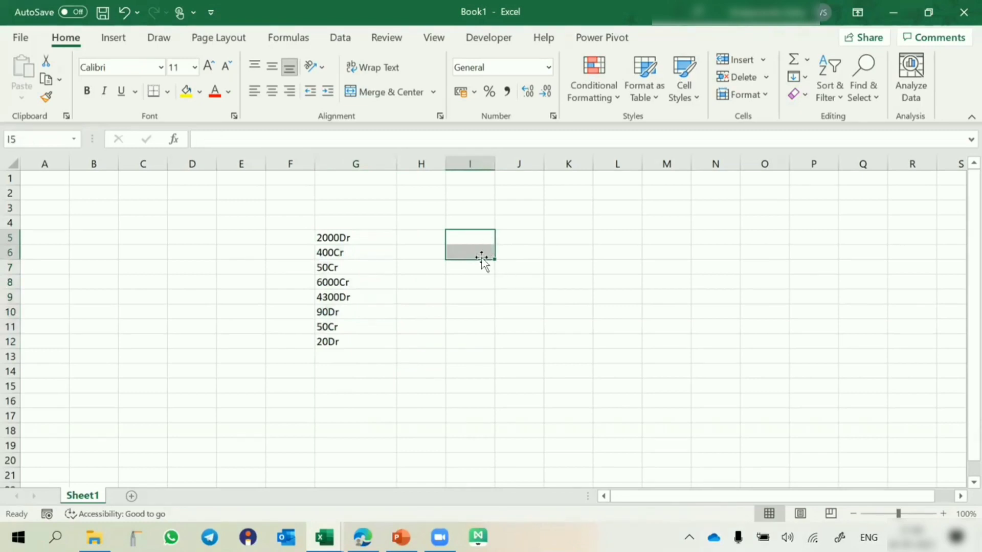
{"action": "left_click_drag", "start_coordinate": [344, 236], "coordinate": [331, 342]}
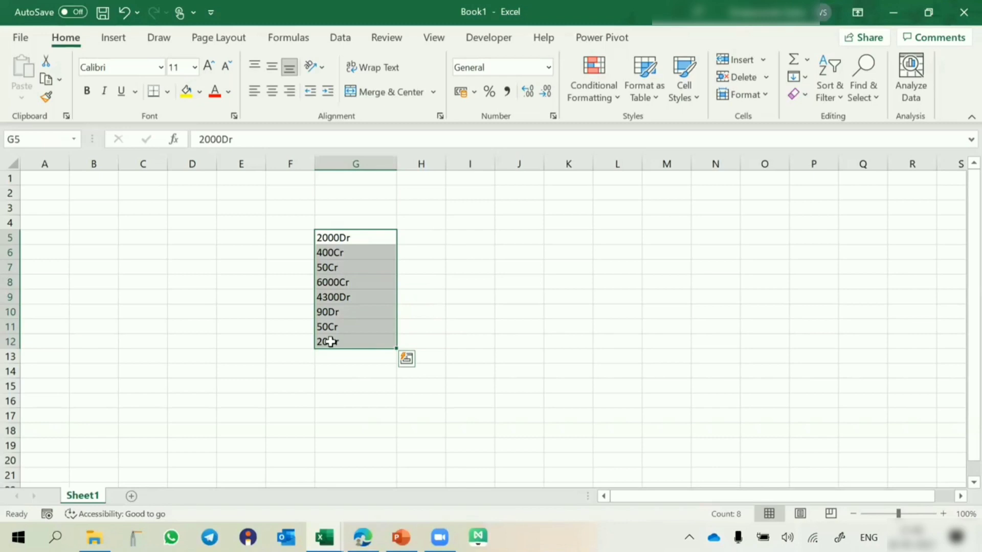
{"action": "key", "text": "ctrl+h"}
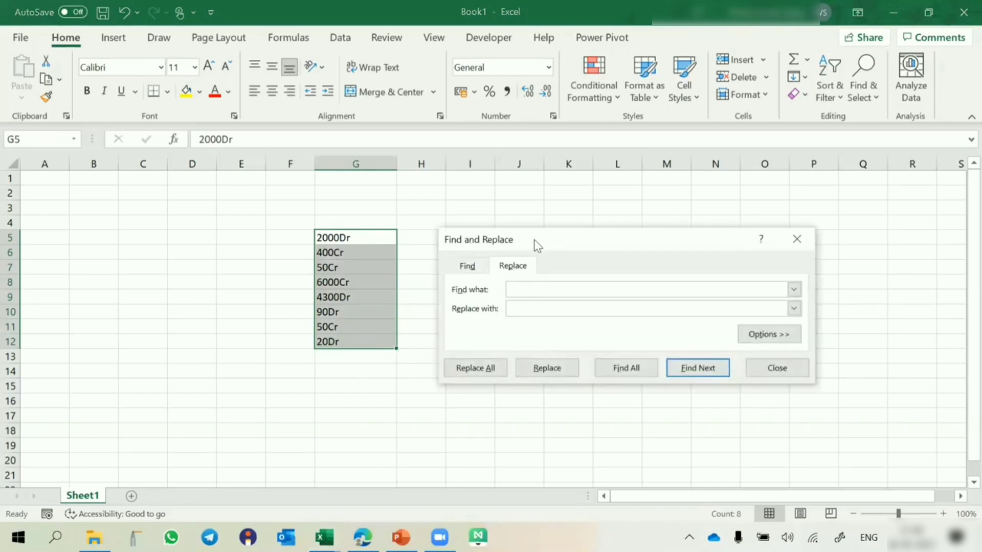
{"action": "left_click_drag", "start_coordinate": [534, 238], "coordinate": [581, 202]}
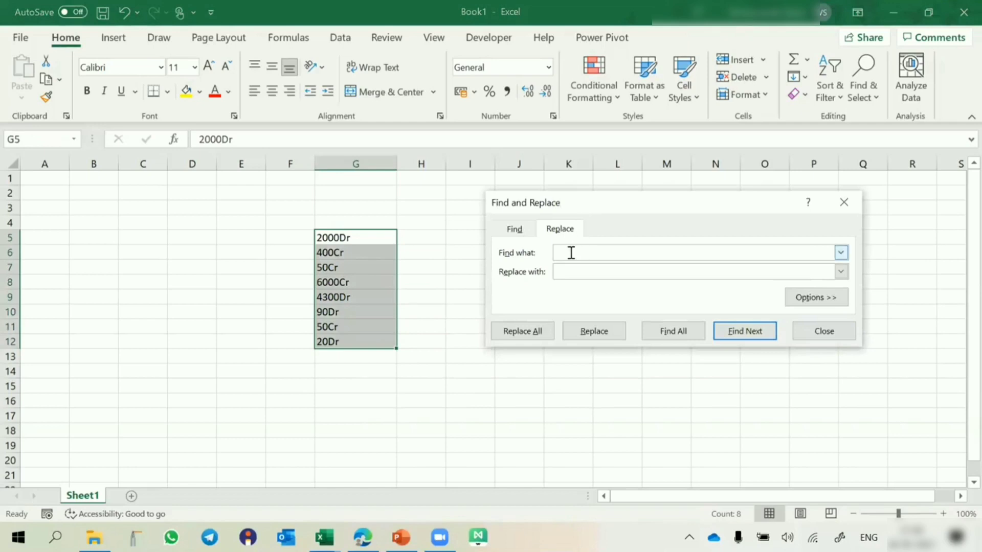
{"action": "type", "text": "Cr"}
{"action": "left_click", "coordinate": [567, 274]}
{"action": "left_click_drag", "start_coordinate": [572, 250], "coordinate": [521, 254]}
{"action": "key", "text": "BackSpace"}
{"action": "left_click", "coordinate": [514, 228]}
{"action": "left_click", "coordinate": [851, 197]}
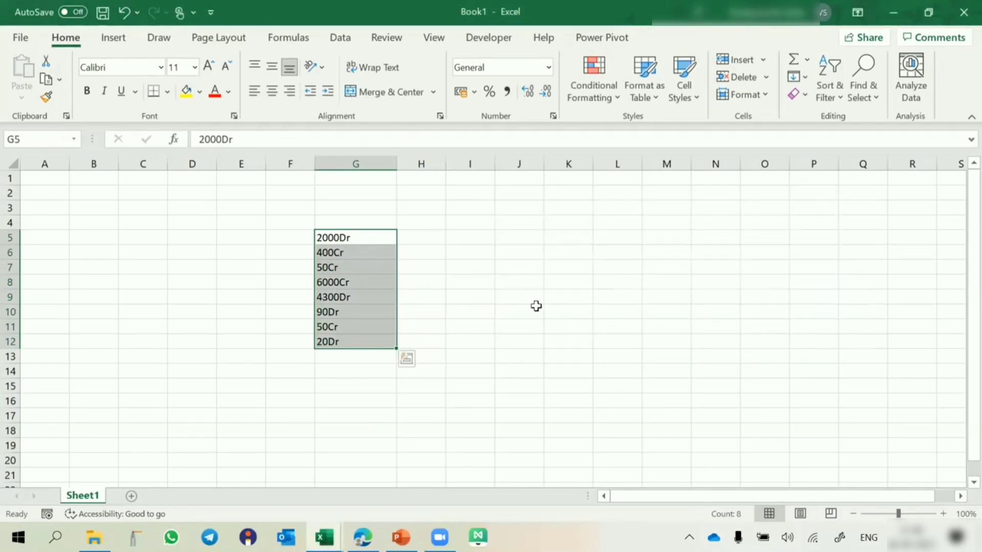
Replace every "Cr" in the selected range G5:G12 with nothing
{"action": "key", "text": "ctrl+f"}
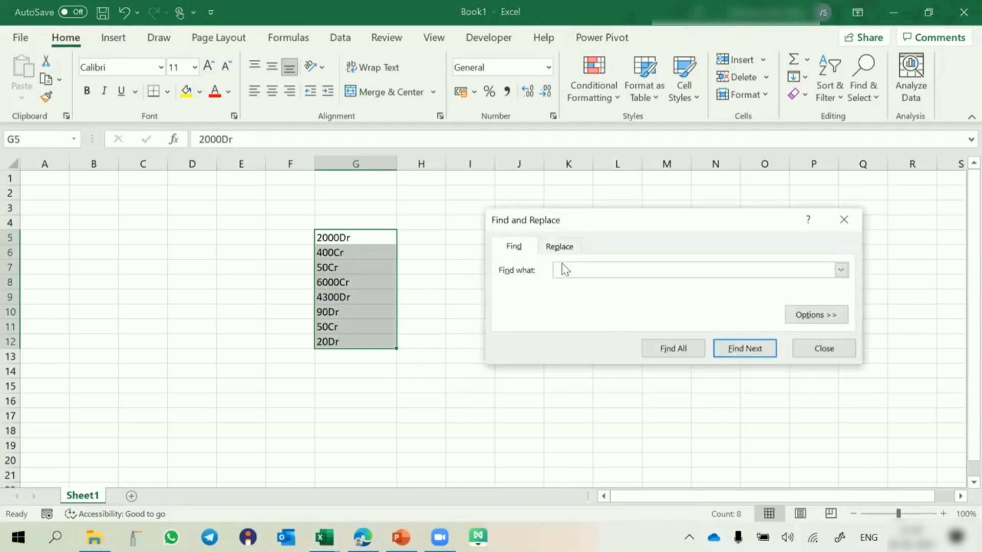
{"action": "left_click", "coordinate": [560, 247]}
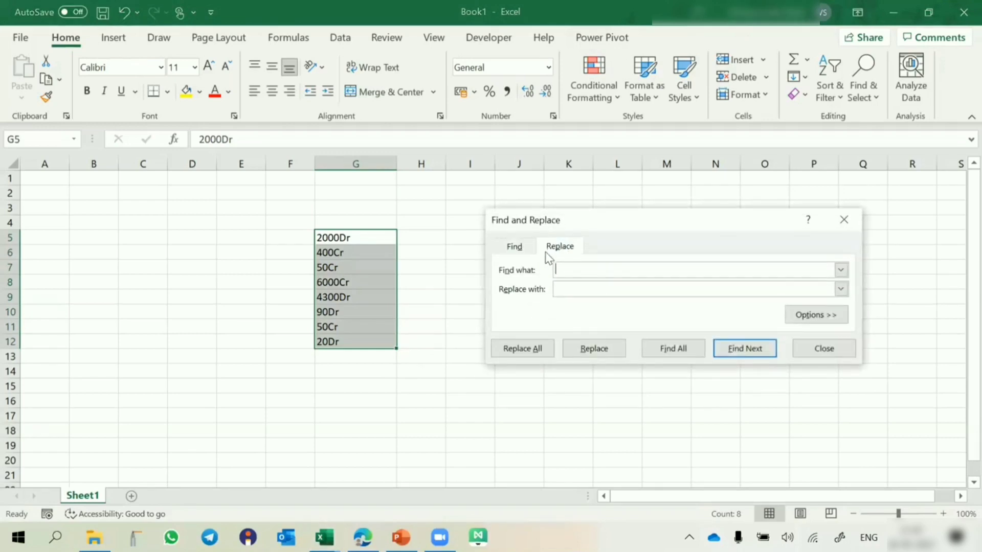
{"action": "type", "text": "Cr"}
{"action": "left_click", "coordinate": [563, 288]}
{"action": "left_click", "coordinate": [523, 349]}
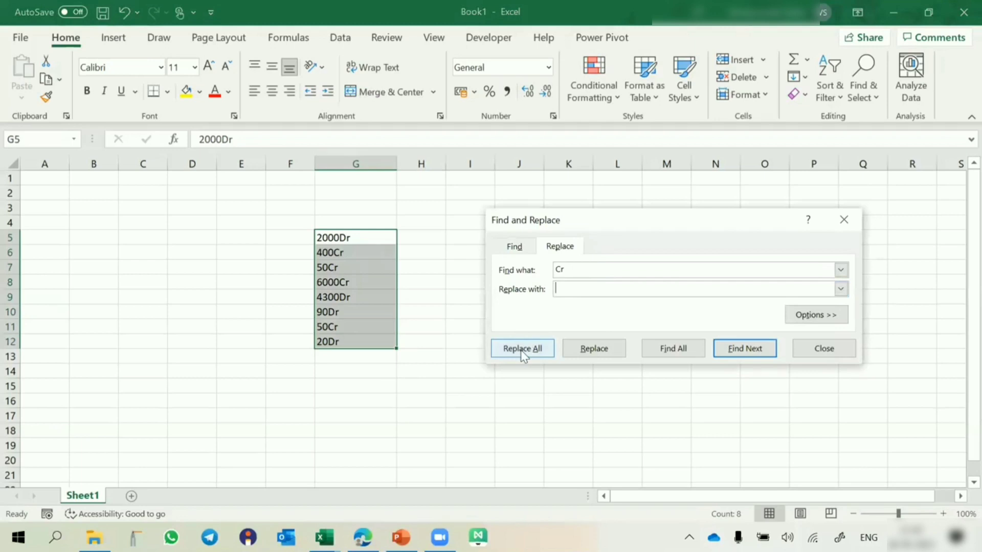
{"action": "left_click", "coordinate": [497, 311]}
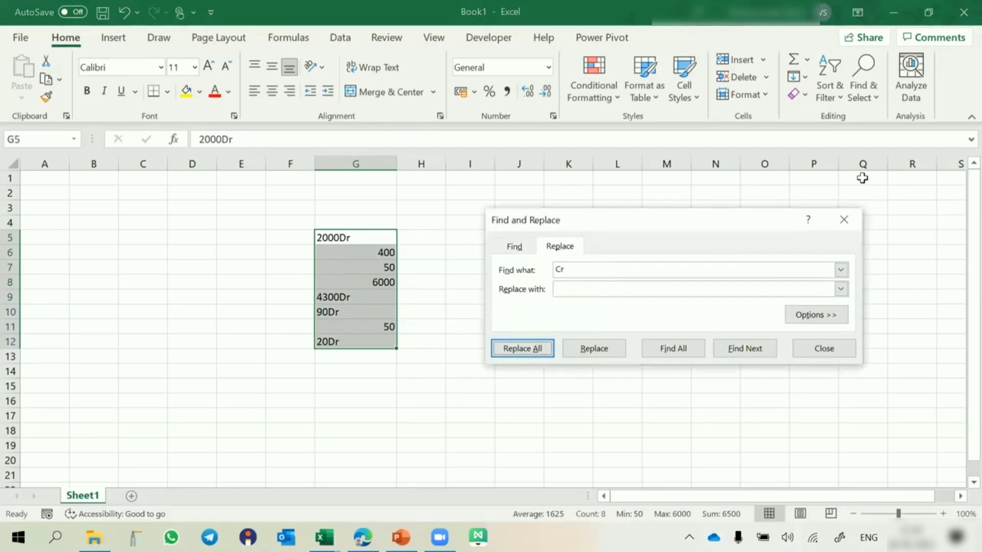
Replace every "Dr" in the selected range G5:G12 with "-"
{"action": "left_click", "coordinate": [843, 221]}
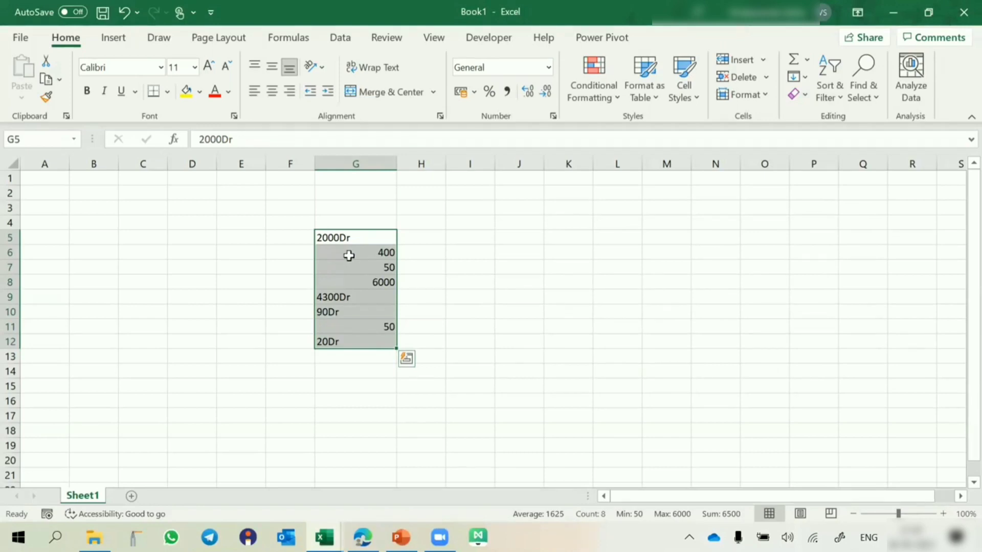
{"action": "key", "text": "ctrl+h"}
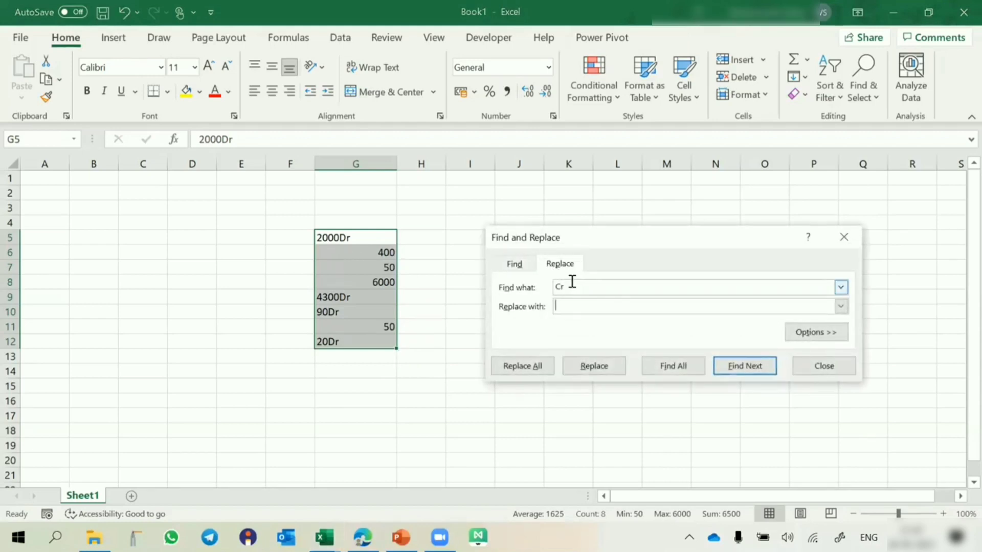
{"action": "key", "text": "BackSpace"}
{"action": "key", "text": "BackSpace"}
{"action": "type", "text": "Dr-"}
{"action": "left_click", "coordinate": [540, 360]}
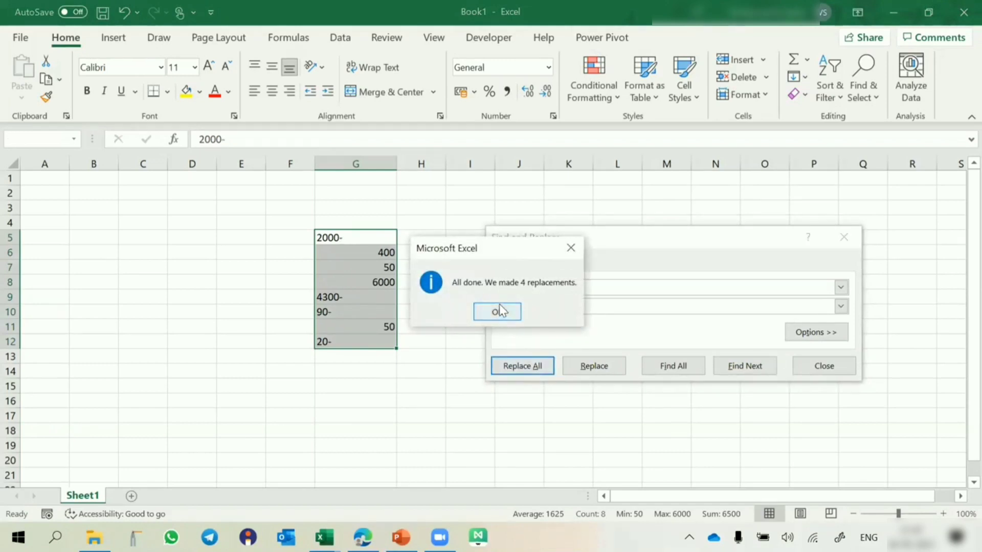
{"action": "left_click", "coordinate": [500, 310]}
{"action": "left_click", "coordinate": [846, 237]}
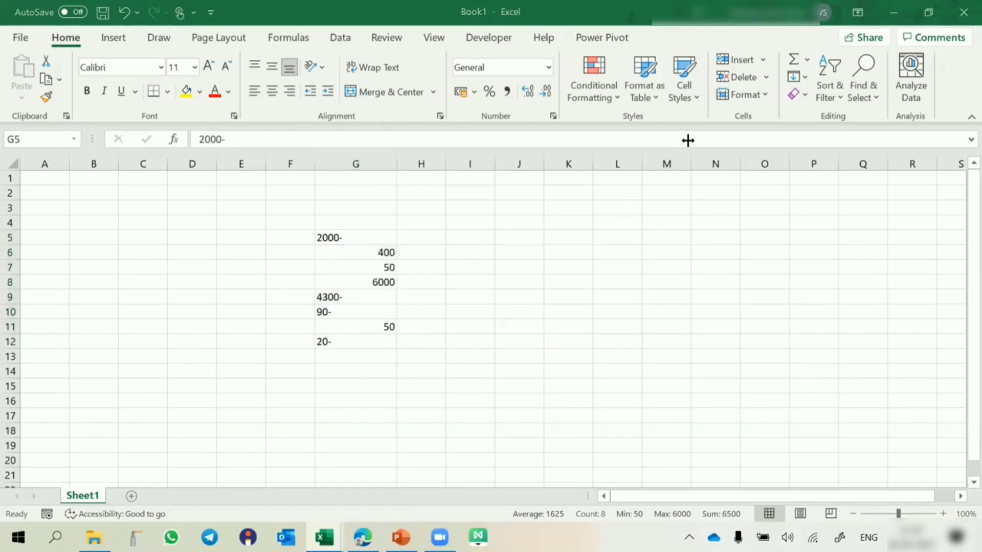
Start Text to Columns on G5:G12 with the Delimited data type and switch off the Space delimiter
{"action": "left_click", "coordinate": [347, 235]}
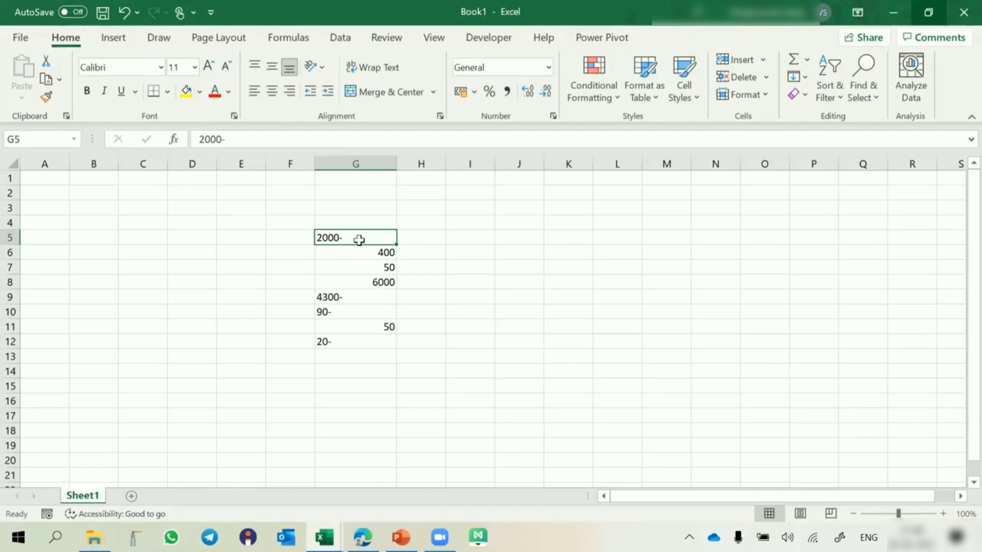
{"action": "left_click_drag", "start_coordinate": [356, 239], "coordinate": [343, 339]}
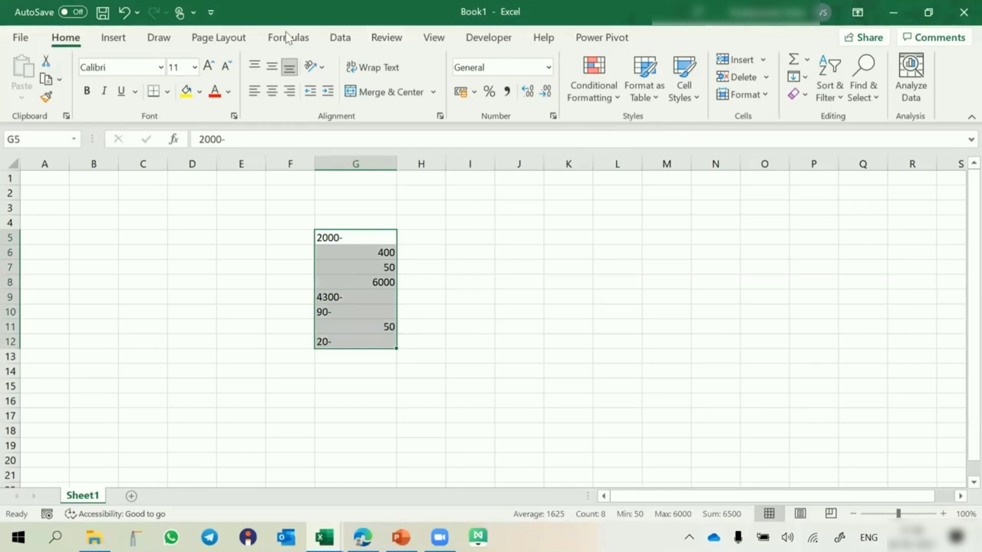
{"action": "left_click", "coordinate": [340, 38]}
{"action": "left_click", "coordinate": [724, 94]}
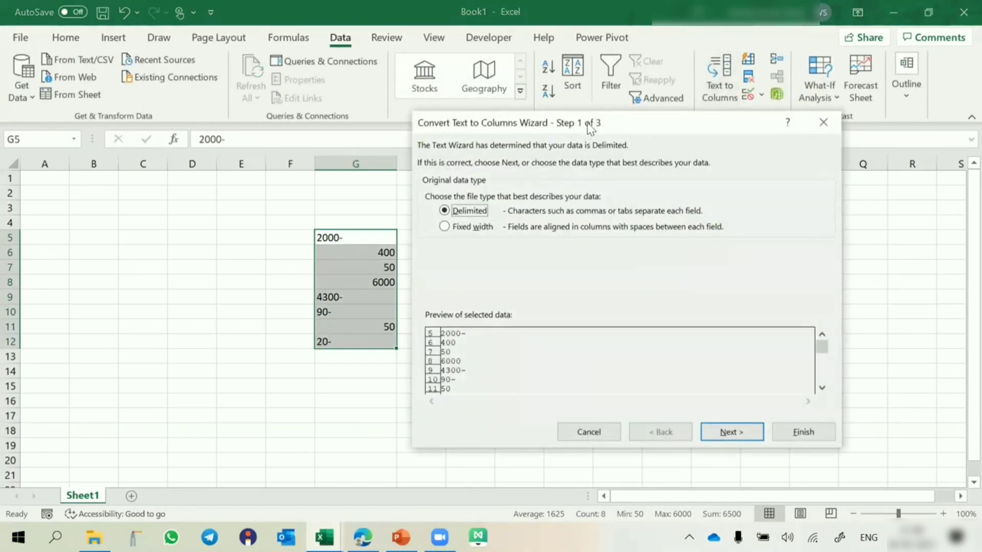
{"action": "left_click_drag", "start_coordinate": [589, 125], "coordinate": [659, 110]}
{"action": "left_click", "coordinate": [548, 212]}
{"action": "left_click", "coordinate": [550, 196]}
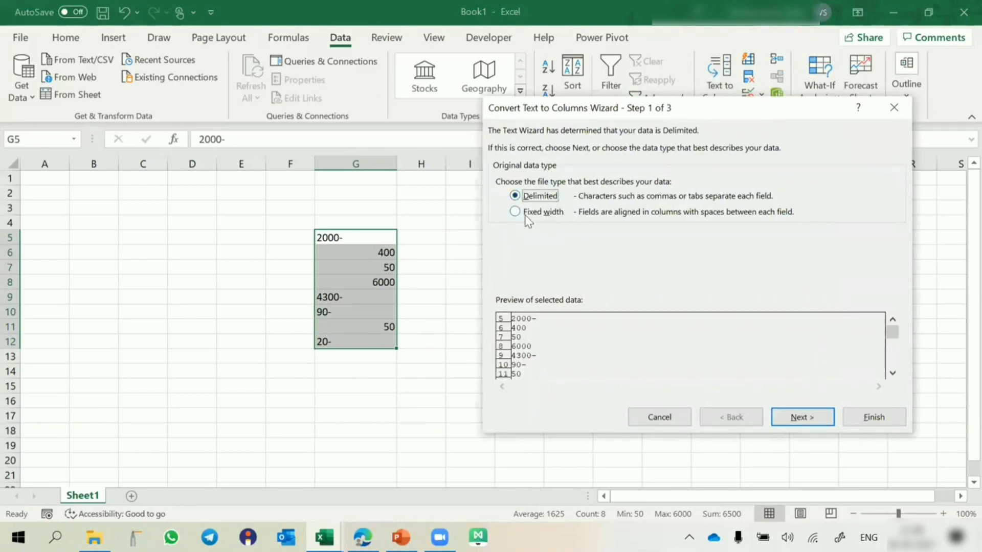
{"action": "left_click", "coordinate": [799, 416]}
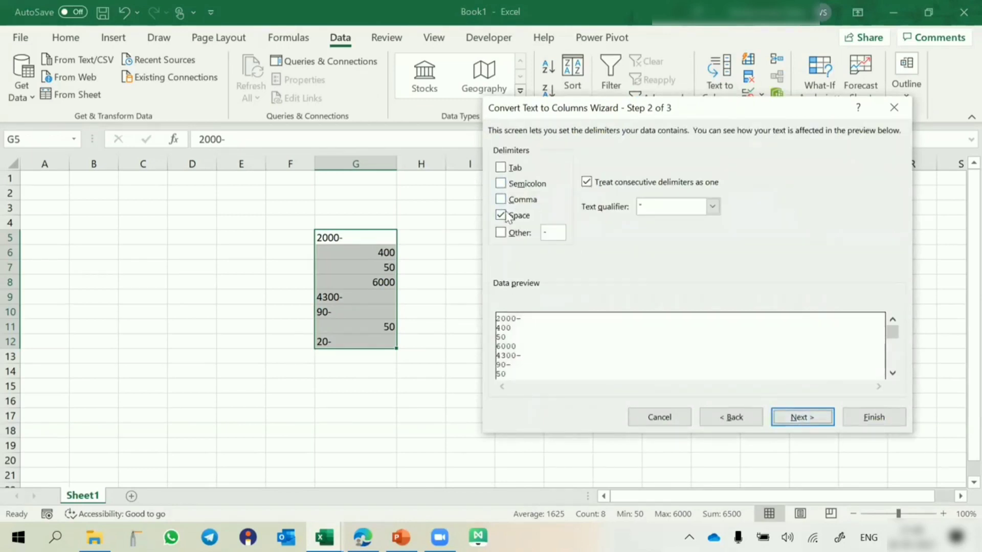
{"action": "left_click", "coordinate": [501, 215]}
Look at the Fixed width option for the G5:G12 data and return to the Delimited data type
{"action": "left_click", "coordinate": [727, 422]}
{"action": "left_click", "coordinate": [549, 213]}
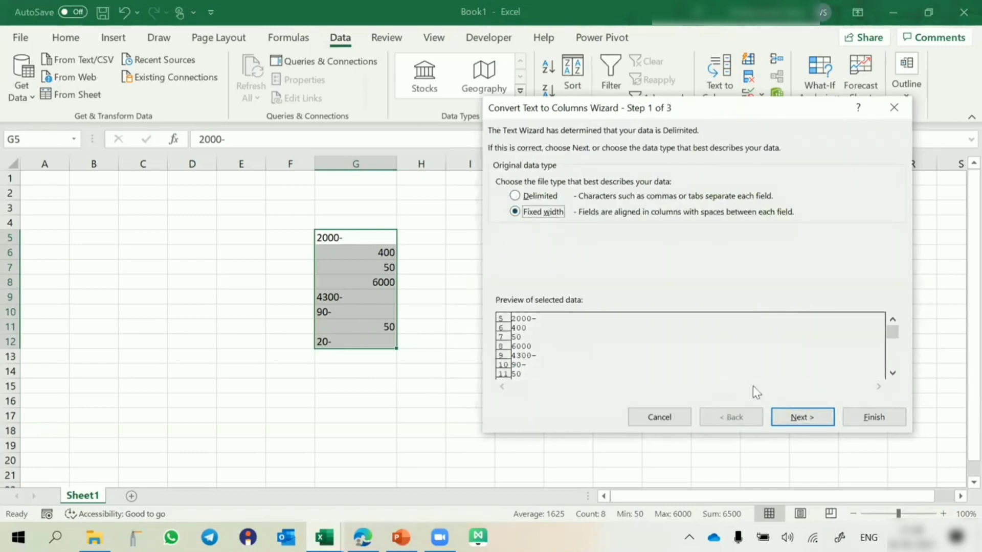
{"action": "left_click", "coordinate": [794, 420]}
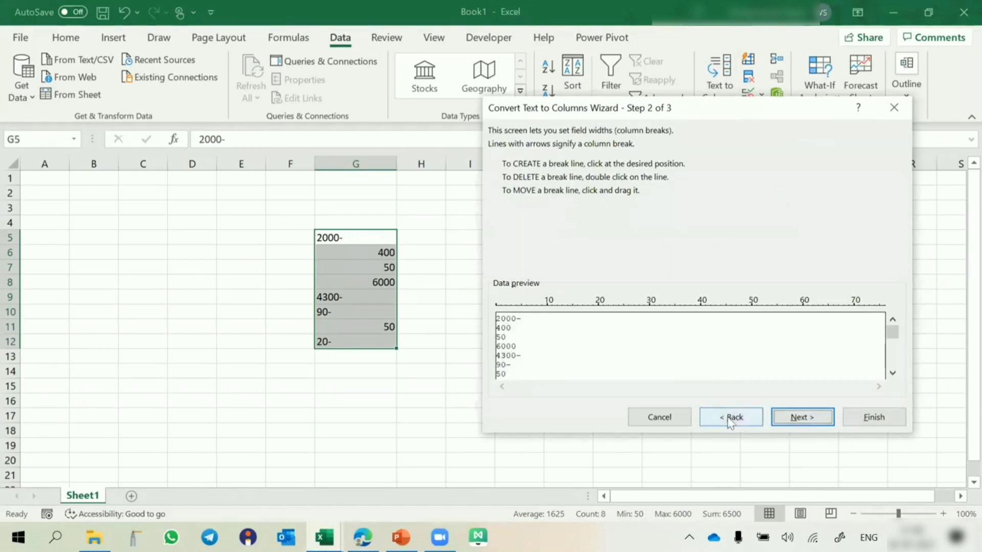
{"action": "left_click", "coordinate": [744, 417]}
{"action": "left_click", "coordinate": [537, 196]}
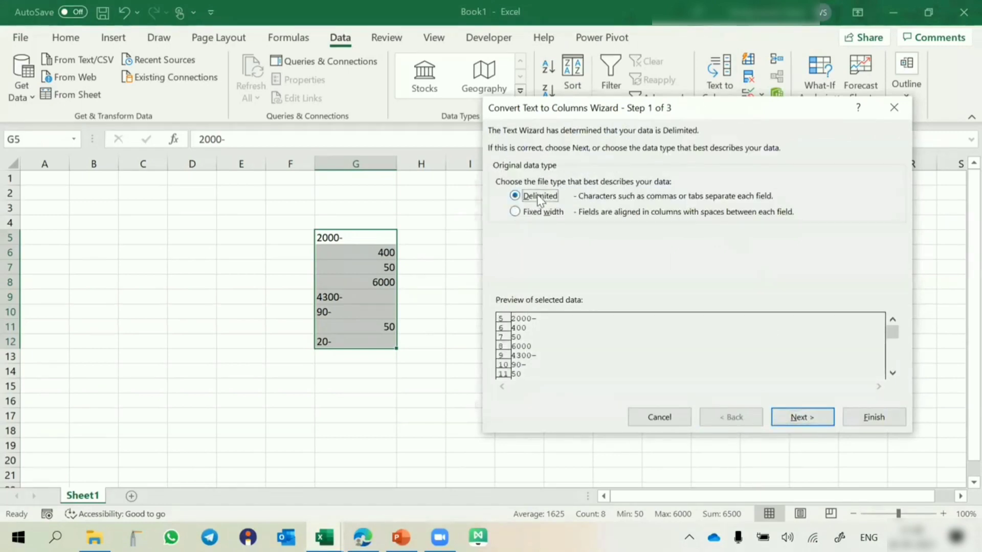
Finish the delimited conversion of G5:G12 without any delimiter, and undo that conversion
{"action": "left_click", "coordinate": [802, 416]}
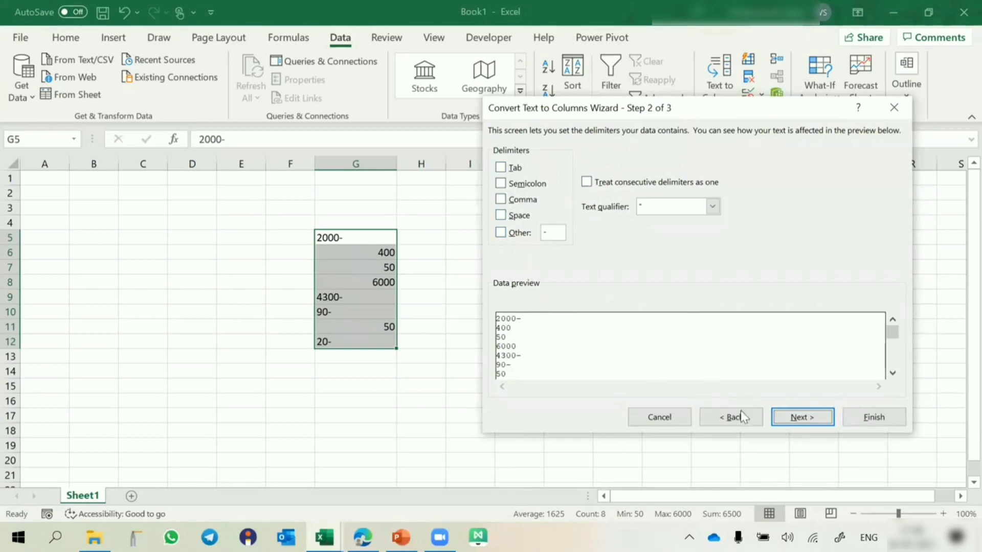
{"action": "left_click", "coordinate": [879, 416]}
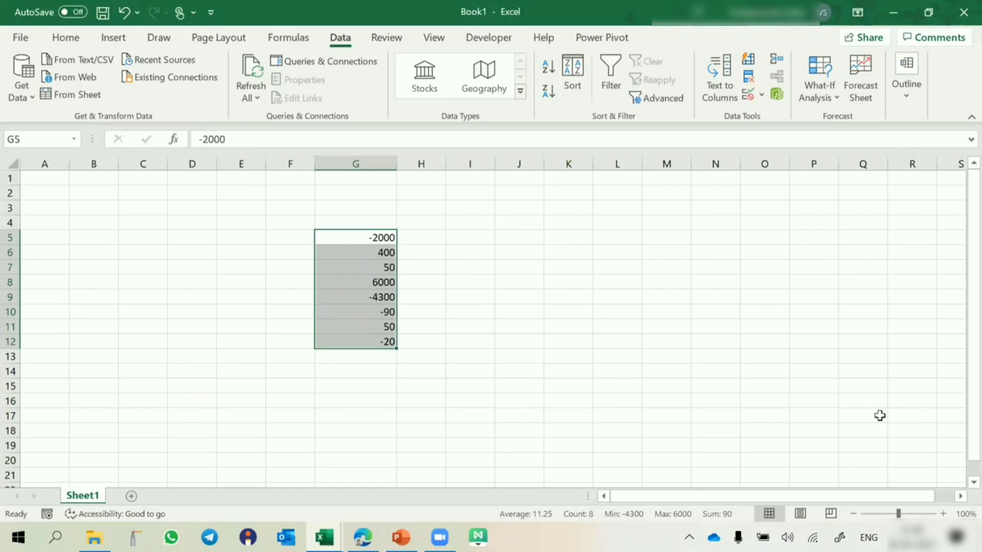
{"action": "key", "text": "ctrl+z"}
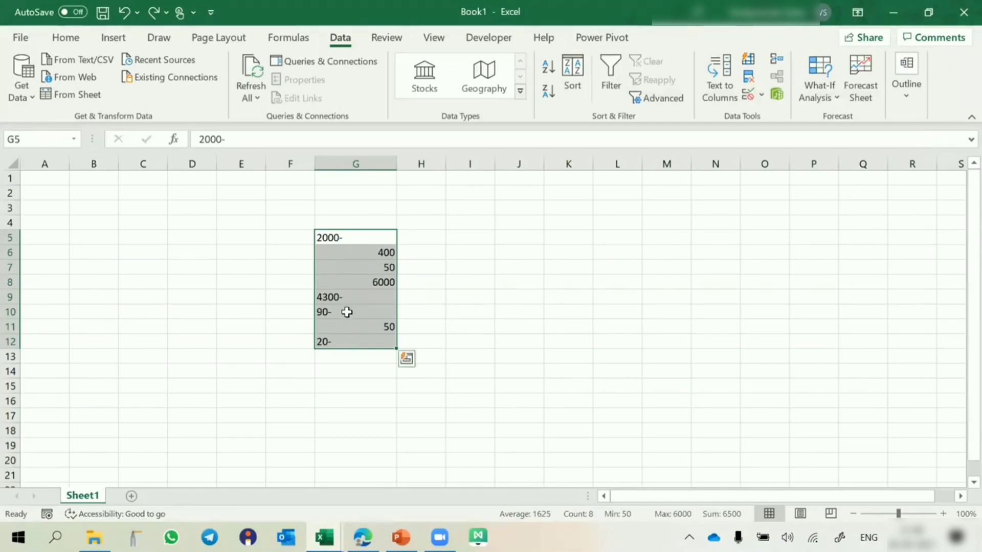
Convert G5:G12 with Text to Columns as Delimited without delimiters, checking the advanced option for trailing minus on negative numbers before finishing
{"action": "left_click", "coordinate": [719, 77]}
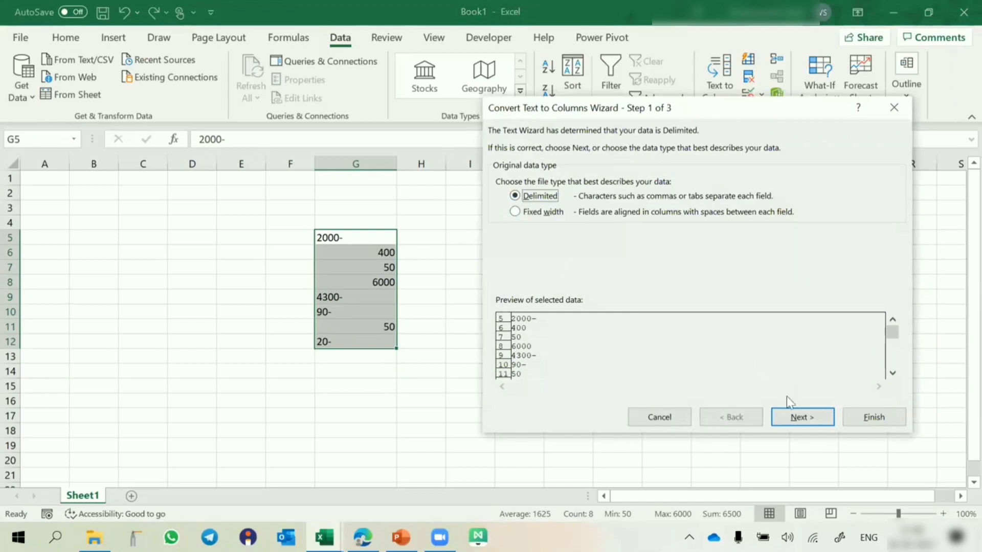
{"action": "left_click", "coordinate": [796, 416]}
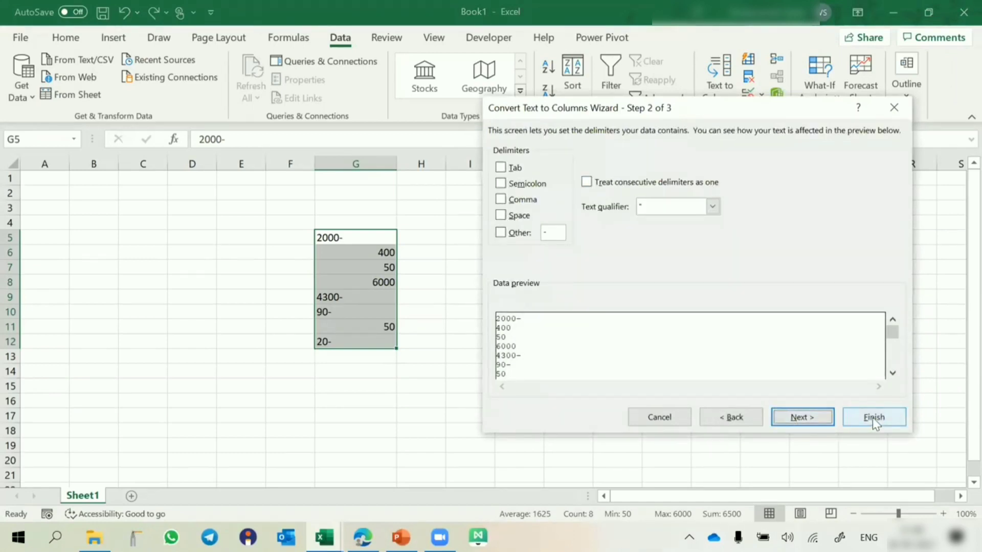
{"action": "left_click", "coordinate": [801, 417]}
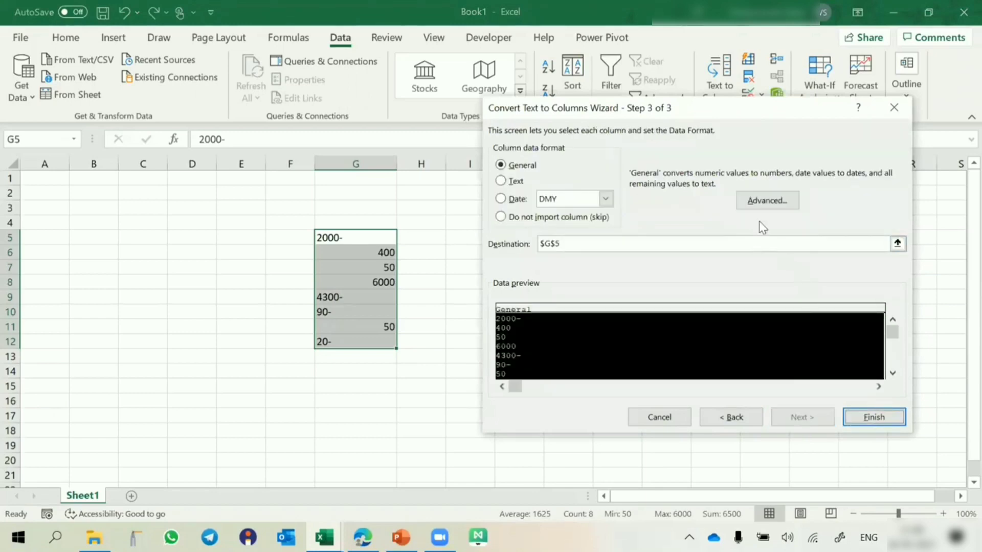
{"action": "left_click", "coordinate": [777, 202]}
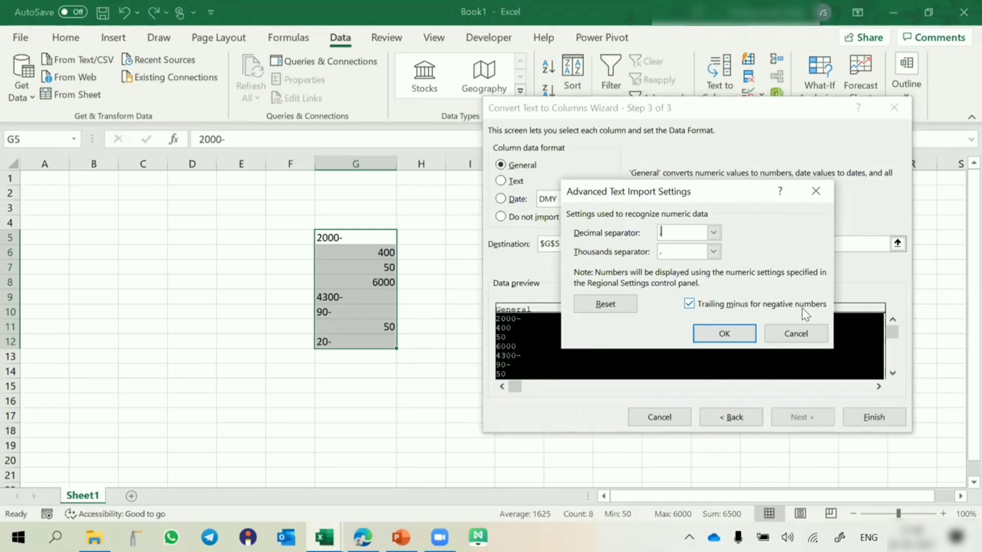
{"action": "left_click", "coordinate": [787, 333]}
{"action": "left_click", "coordinate": [735, 418]}
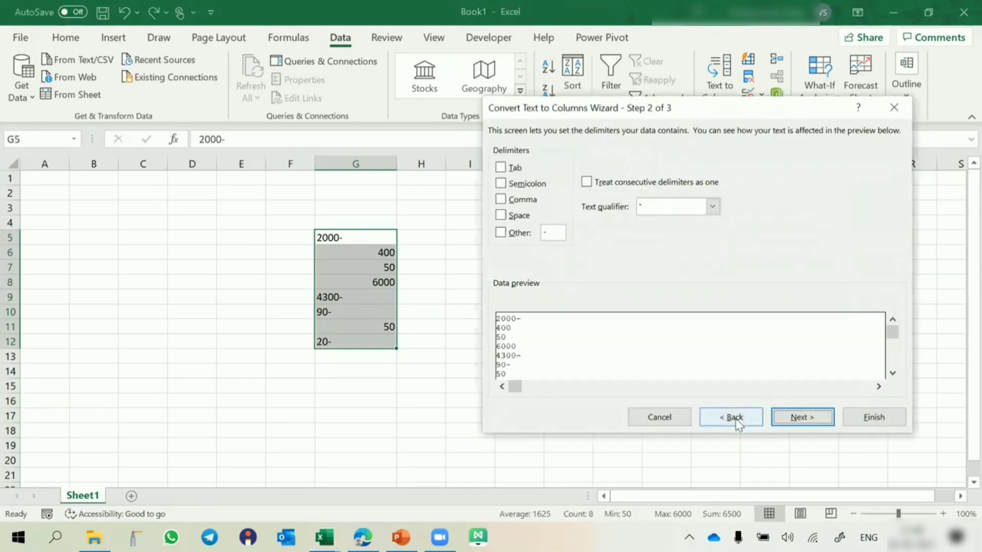
{"action": "left_click", "coordinate": [865, 420]}
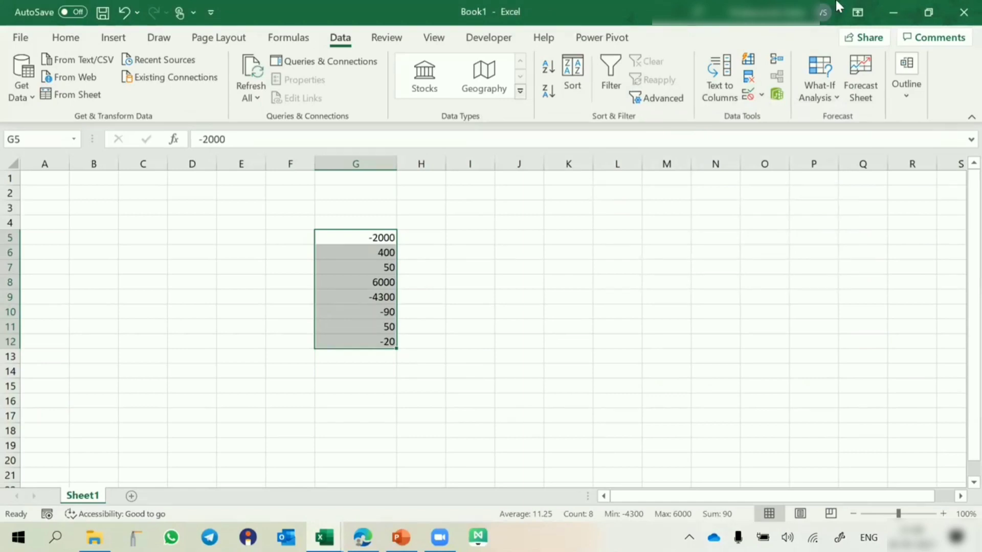
Widen column M and enter 20190821, 20071113 and 20201205 in cells M5 to M7
{"action": "scroll", "coordinate": [574, 263], "scroll_direction": "right", "scroll_amount": 2}
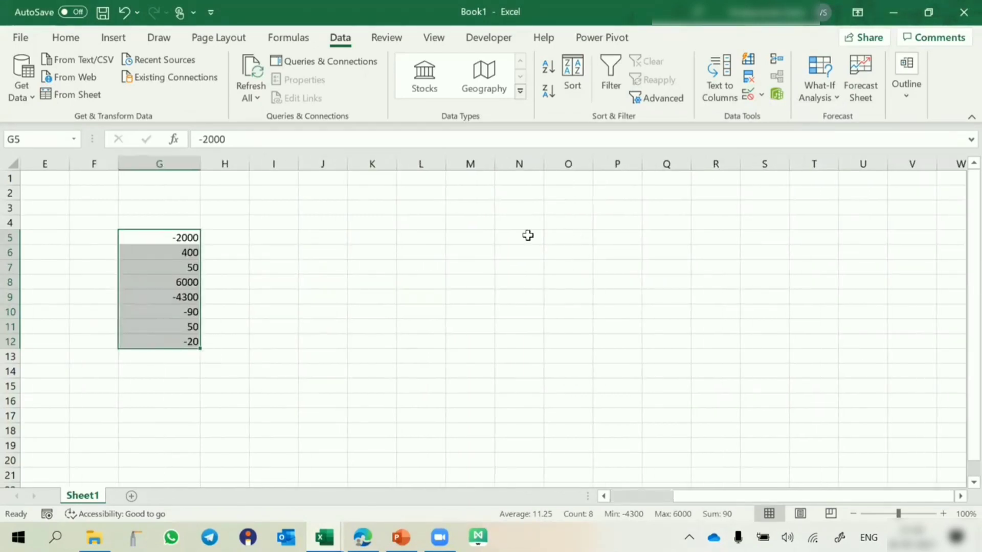
{"action": "left_click", "coordinate": [484, 239]}
{"action": "left_click_drag", "start_coordinate": [496, 164], "coordinate": [604, 169]}
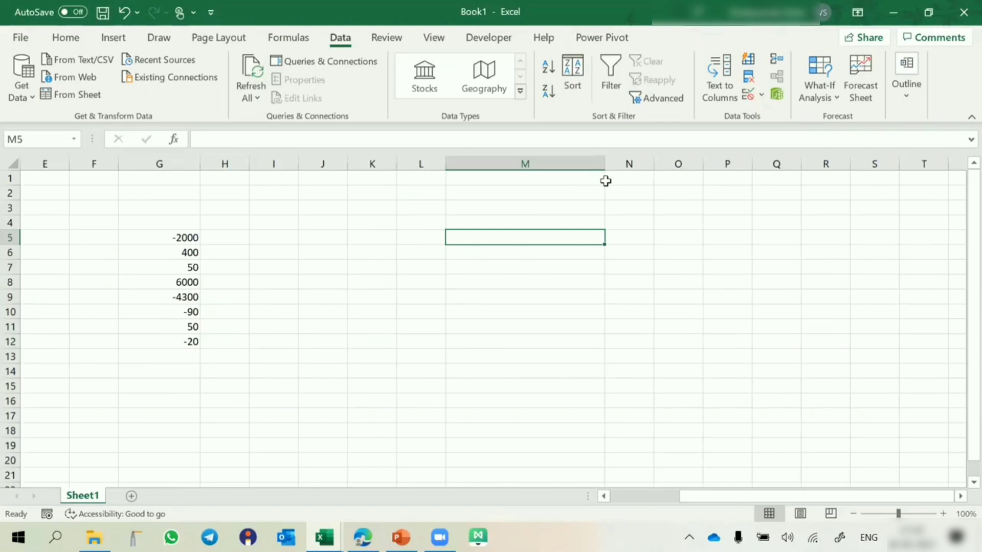
{"action": "type", "text": "2019"}
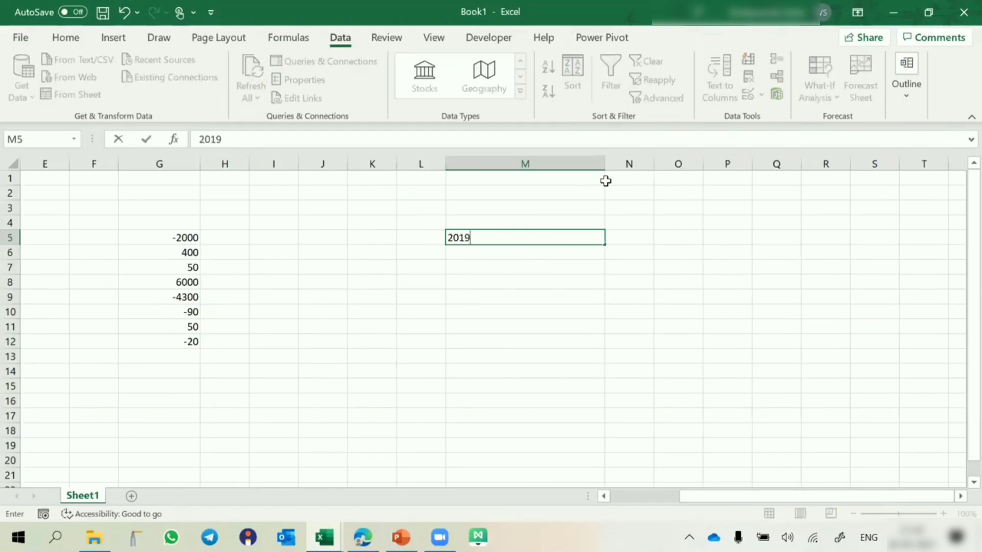
{"action": "type", "text": "0821"}
{"action": "key", "text": "Return"}
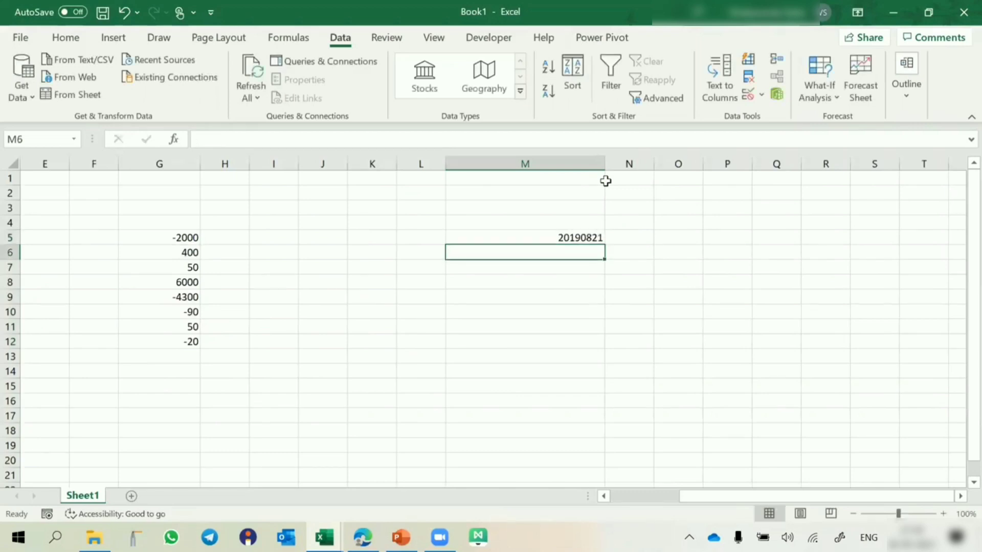
{"action": "type", "text": "2007"}
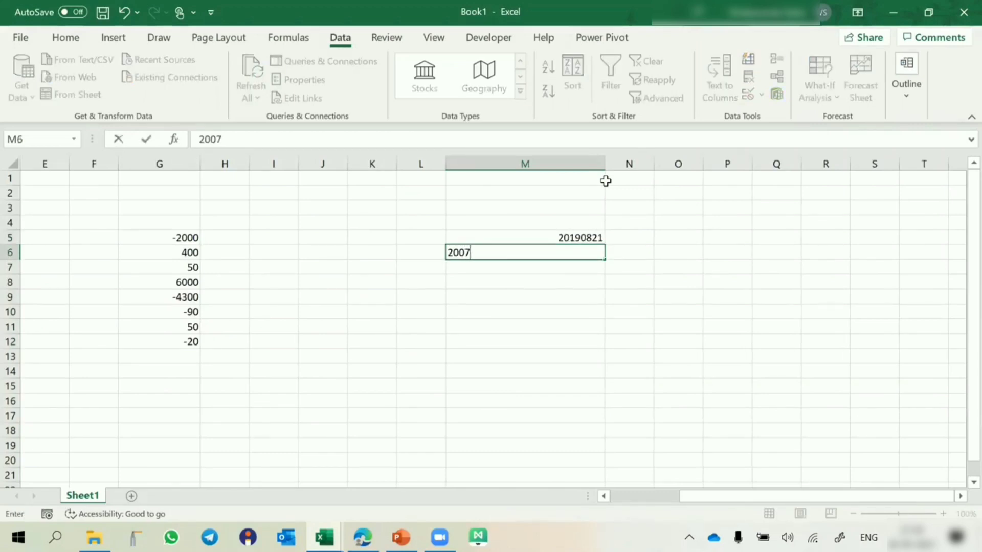
{"action": "type", "text": "1113"}
{"action": "key", "text": "Return"}
{"action": "type", "text": "2020"}
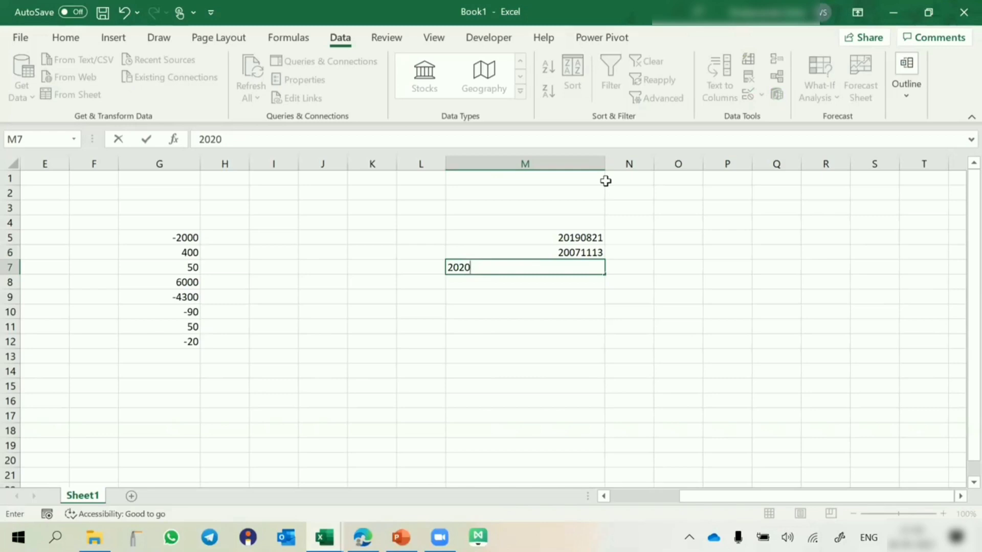
{"action": "type", "text": "1205"}
{"action": "key", "text": "Return"}
Enlarge the font of M5:M7 to size 16 and widen column M further
{"action": "left_click_drag", "start_coordinate": [562, 237], "coordinate": [563, 267]}
{"action": "left_click", "coordinate": [65, 37]}
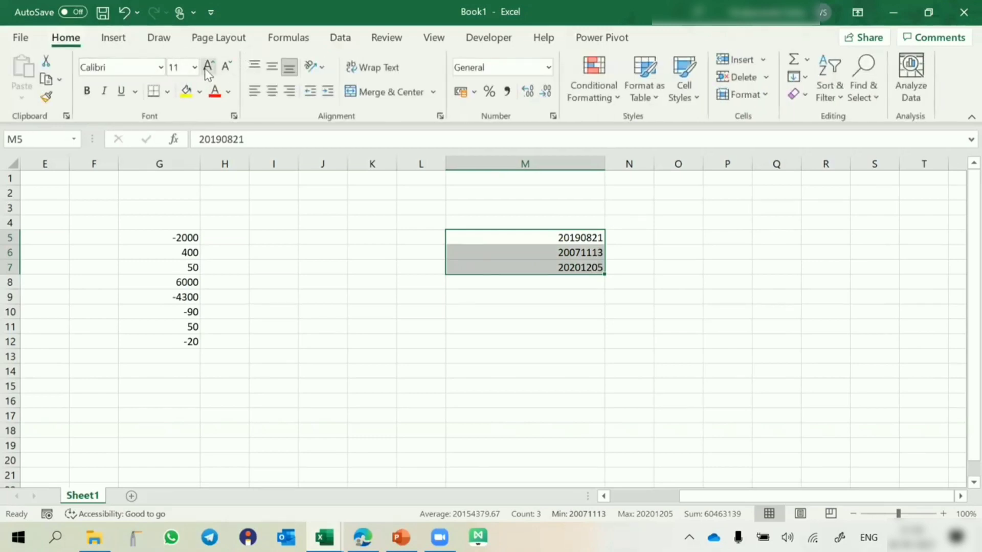
{"action": "left_click", "coordinate": [208, 67]}
{"action": "left_click", "coordinate": [208, 66]}
{"action": "left_click", "coordinate": [208, 66]}
{"action": "left_click_drag", "start_coordinate": [606, 165], "coordinate": [658, 167]}
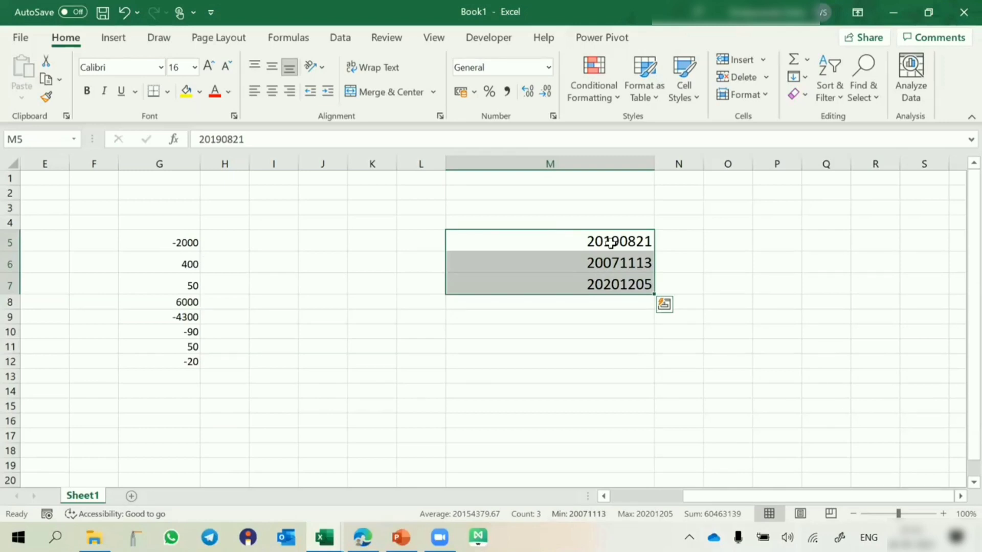
Start Text to Columns on M5:M7 as Fixed width and place a column break after the four year digits
{"action": "scroll", "coordinate": [610, 242], "scroll_direction": "right", "scroll_amount": 2}
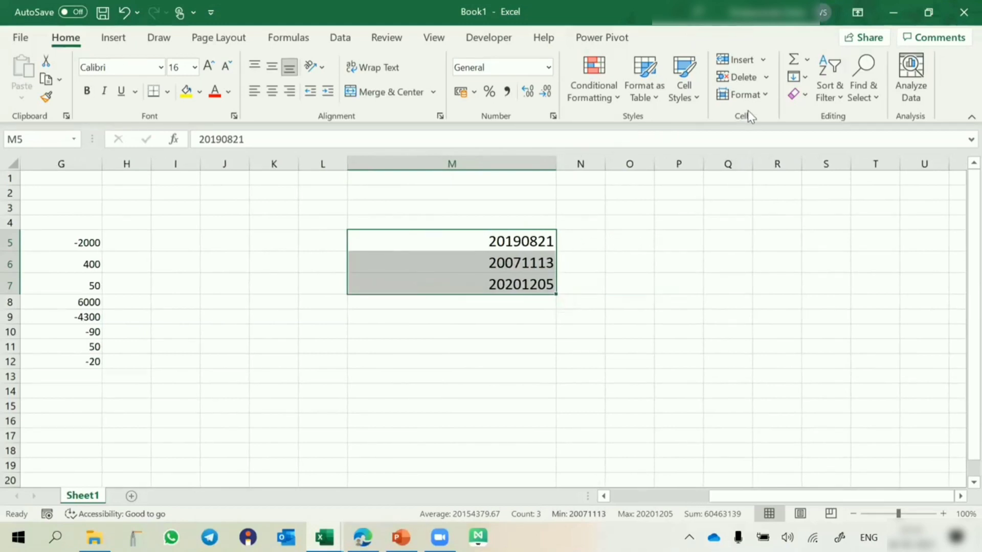
{"action": "left_click", "coordinate": [341, 38]}
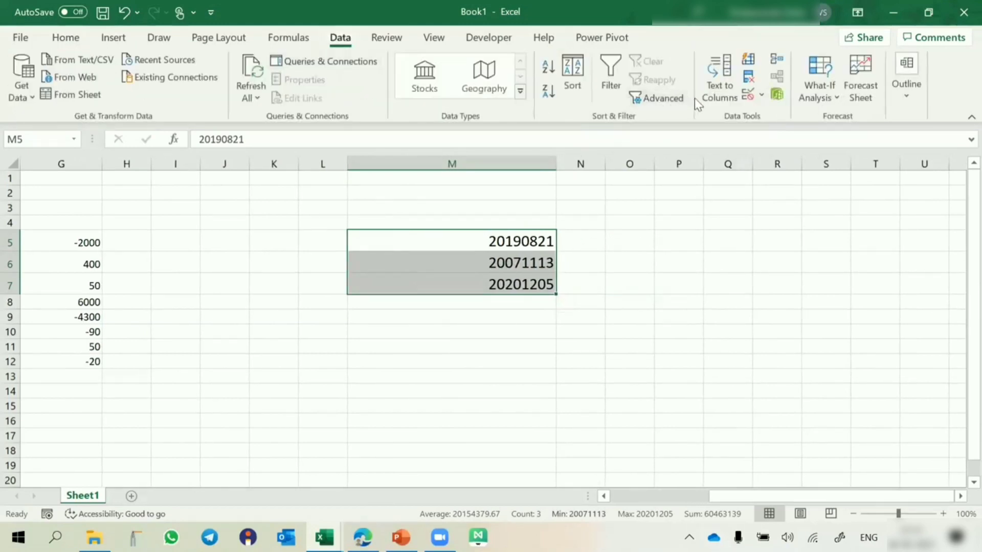
{"action": "left_click", "coordinate": [718, 88]}
{"action": "left_click", "coordinate": [539, 213]}
{"action": "left_click", "coordinate": [785, 416]}
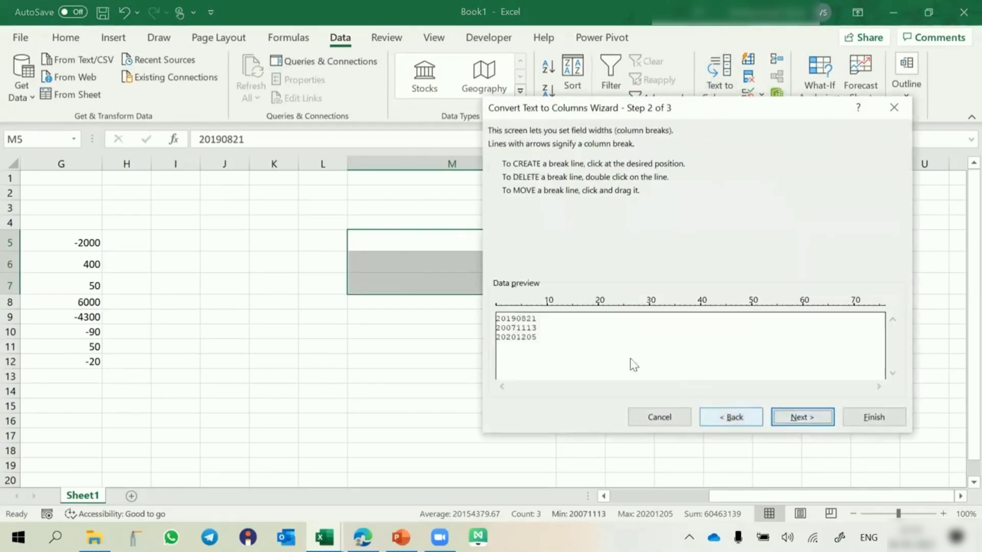
{"action": "left_click", "coordinate": [516, 320]}
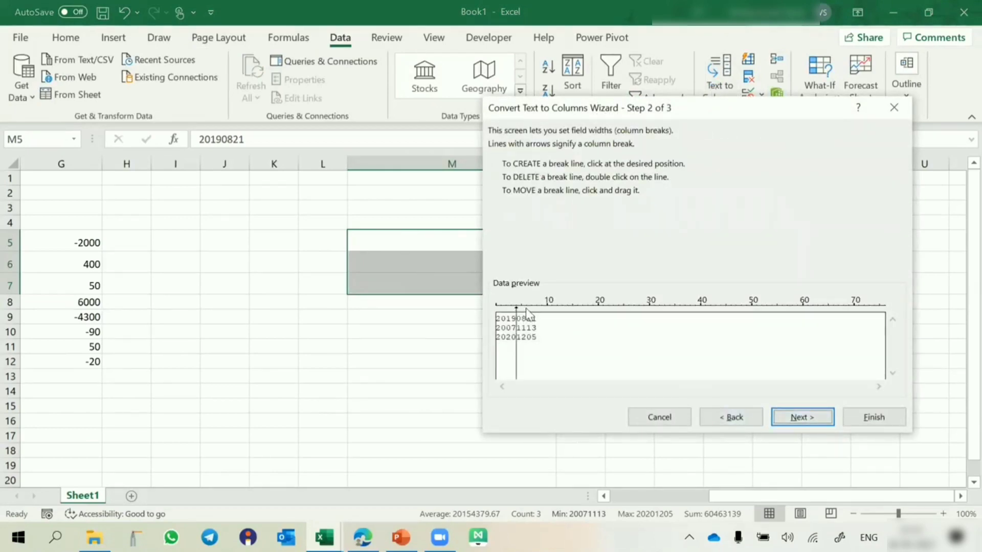